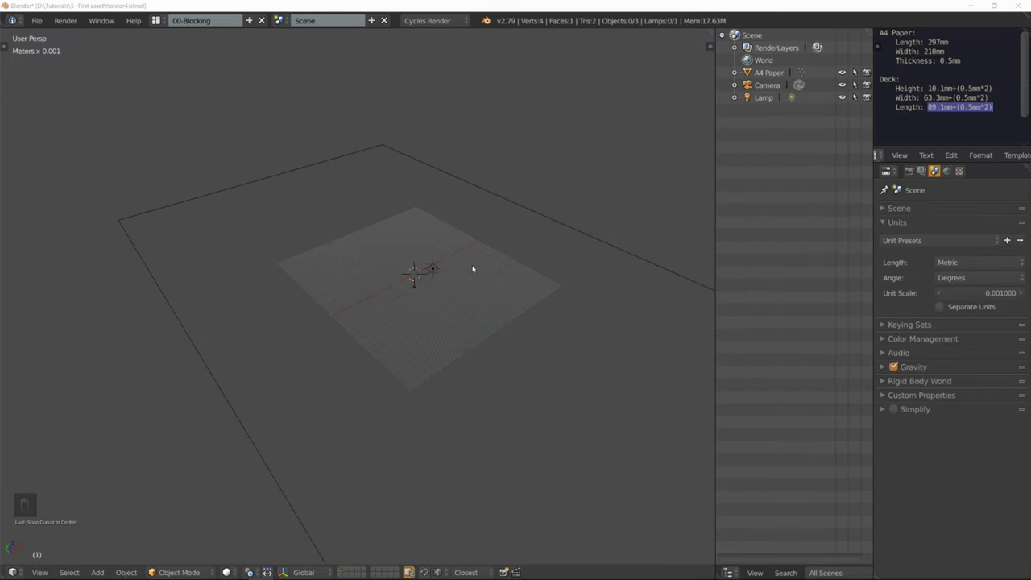
{"action": "middle_click_drag", "start_coordinate": [475, 278], "coordinate": [515, 266]}
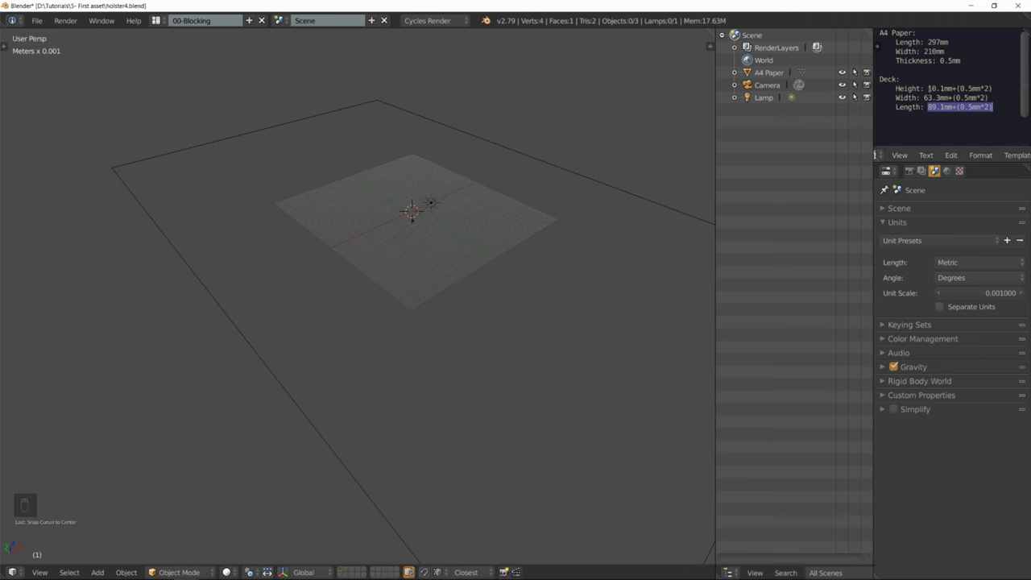
{"action": "left_click_drag", "start_coordinate": [930, 88], "coordinate": [997, 112]}
{"action": "left_click", "coordinate": [951, 89]}
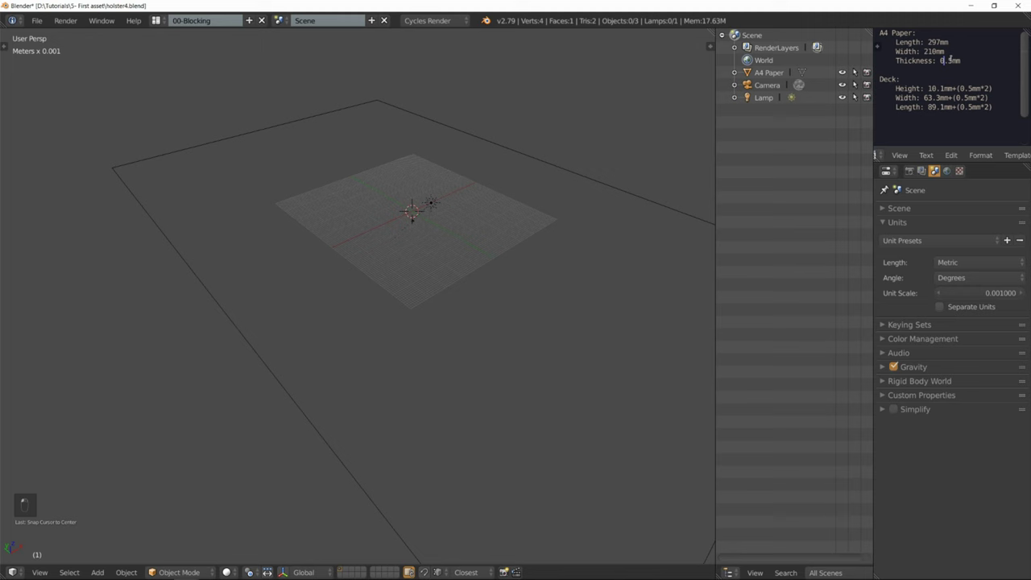
{"action": "left_click_drag", "start_coordinate": [940, 60], "coordinate": [961, 60]}
{"action": "left_click", "coordinate": [951, 61]}
{"action": "left_click_drag", "start_coordinate": [939, 60], "coordinate": [969, 61]}
{"action": "left_click", "coordinate": [967, 61]}
{"action": "left_click_drag", "start_coordinate": [927, 88], "coordinate": [952, 106]}
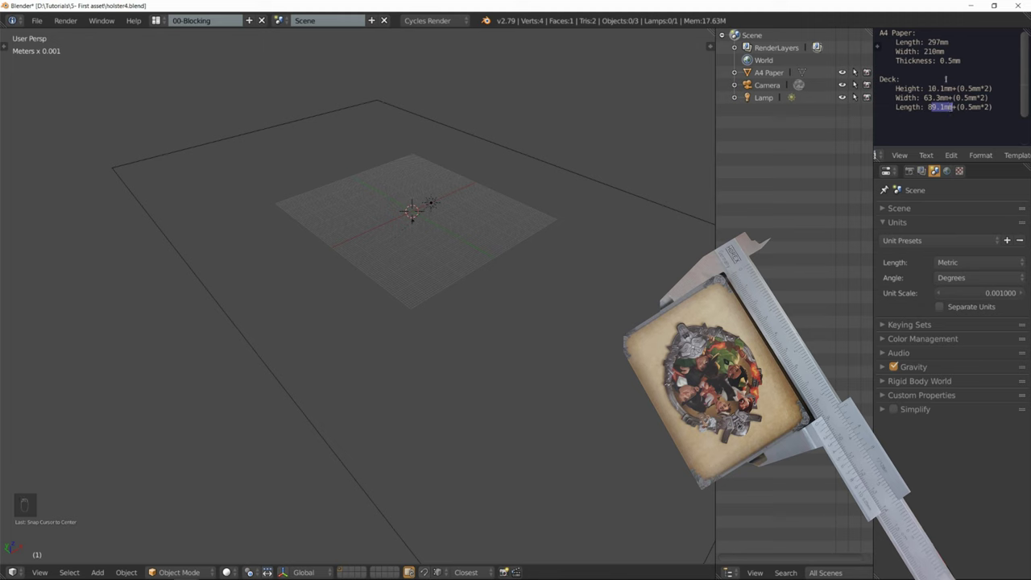
{"action": "left_click", "coordinate": [975, 89]}
{"action": "left_click_drag", "start_coordinate": [959, 88], "coordinate": [984, 88]}
{"action": "left_click", "coordinate": [940, 60]}
{"action": "key", "text": "Right"}
{"action": "key", "text": "Right"}
{"action": "key", "text": "Right"}
{"action": "left_click_drag", "start_coordinate": [940, 60], "coordinate": [991, 106]}
{"action": "left_click", "coordinate": [967, 88]}
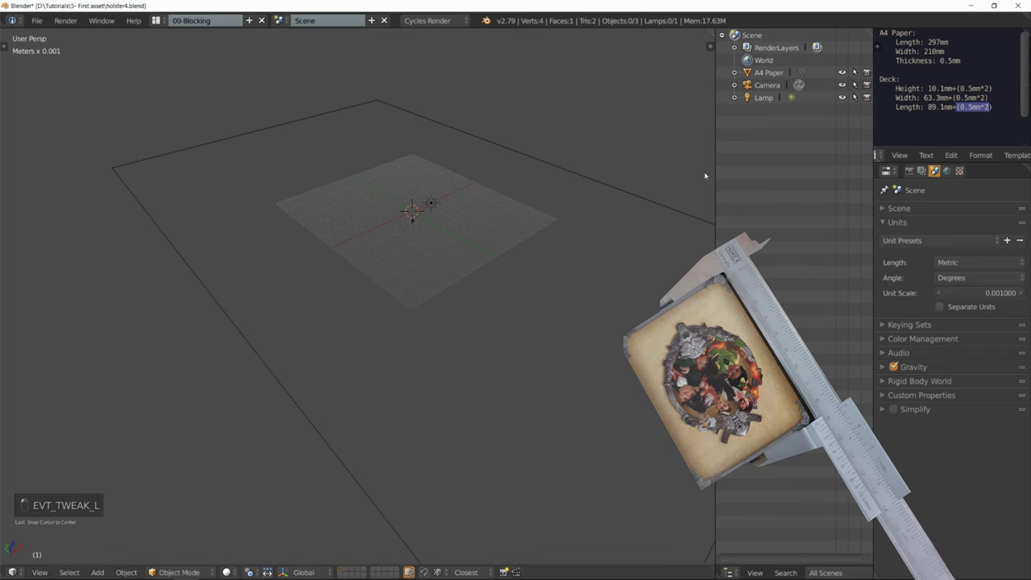
{"action": "left_click", "coordinate": [939, 106]}
{"action": "middle_click_drag", "start_coordinate": [491, 219], "coordinate": [421, 219]}
- Add a cube and set its Z dimension to the deck height expression, 1.11 cm
{"action": "key", "text": "shift+a"}
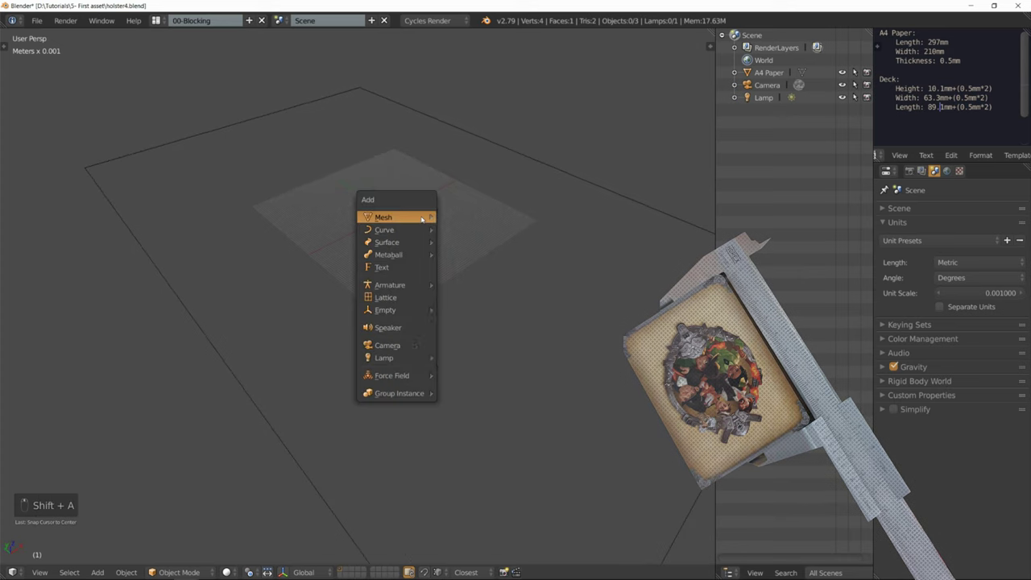
{"action": "mouse_move", "coordinate": [421, 217]}
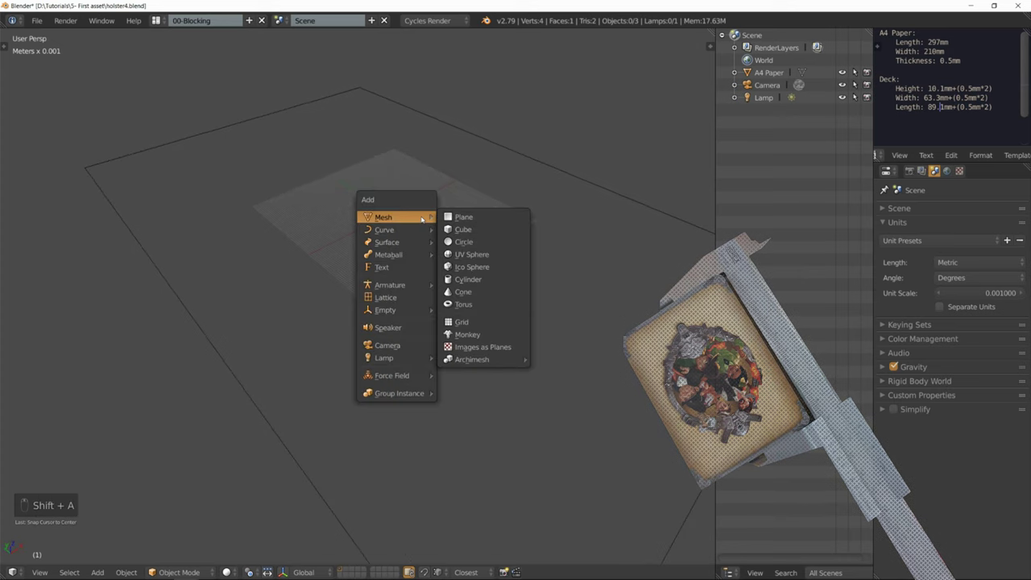
{"action": "left_click", "coordinate": [463, 230]}
{"action": "key", "text": "n"}
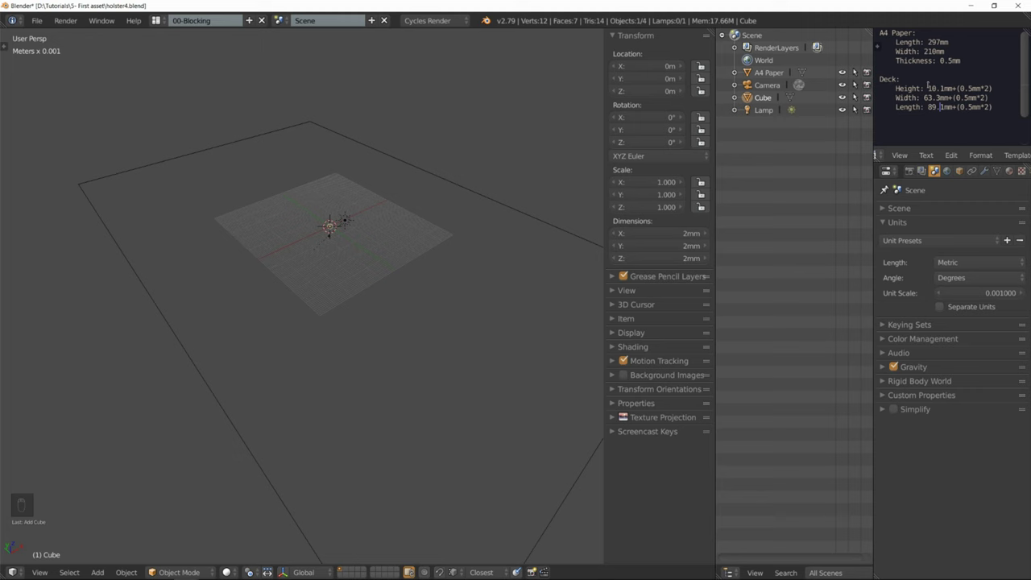
{"action": "left_click_drag", "start_coordinate": [927, 88], "coordinate": [996, 90]}
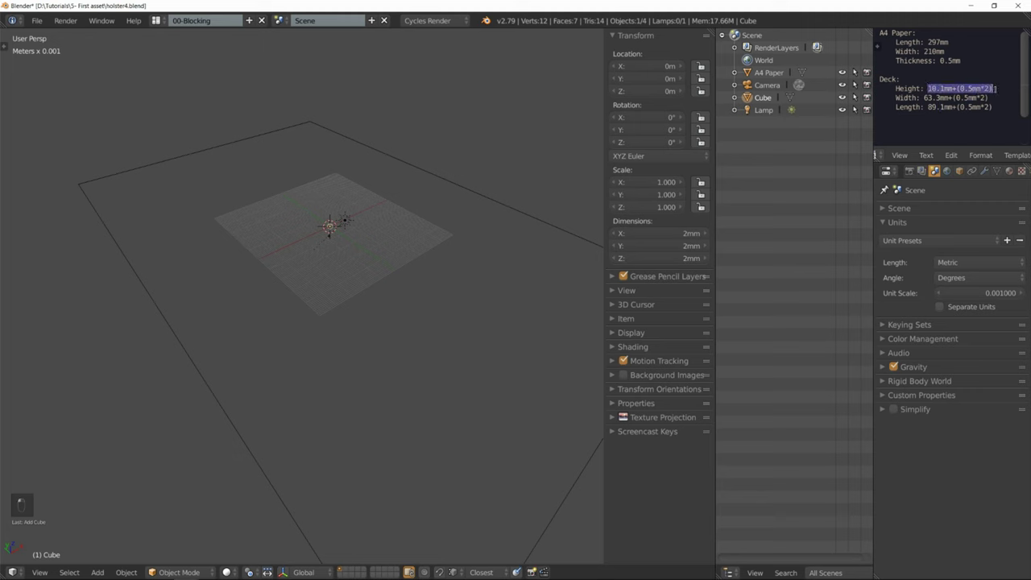
{"action": "key", "text": "ctrl+c"}
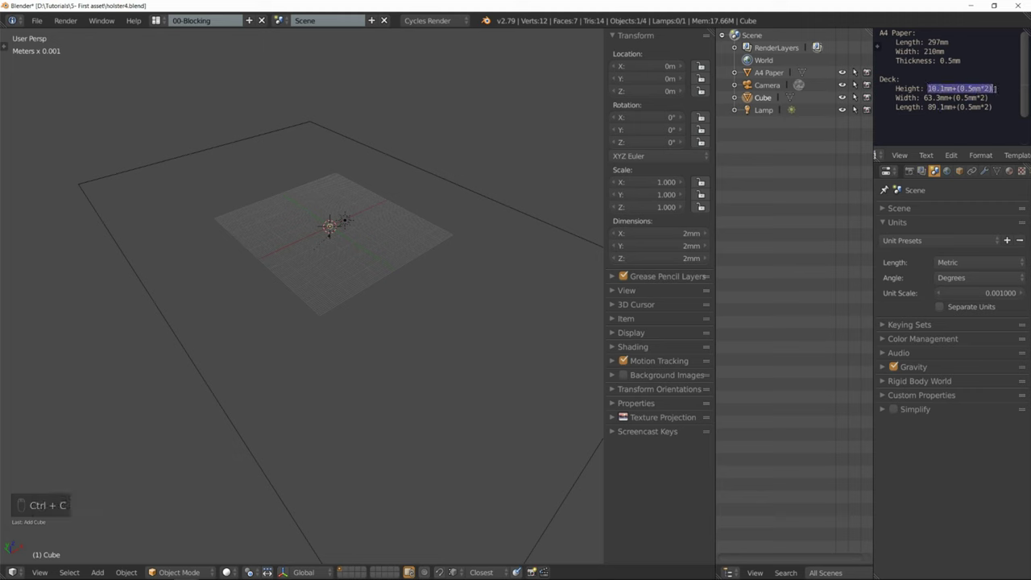
{"action": "left_click", "coordinate": [661, 260]}
{"action": "key", "text": "ctrl+v"}
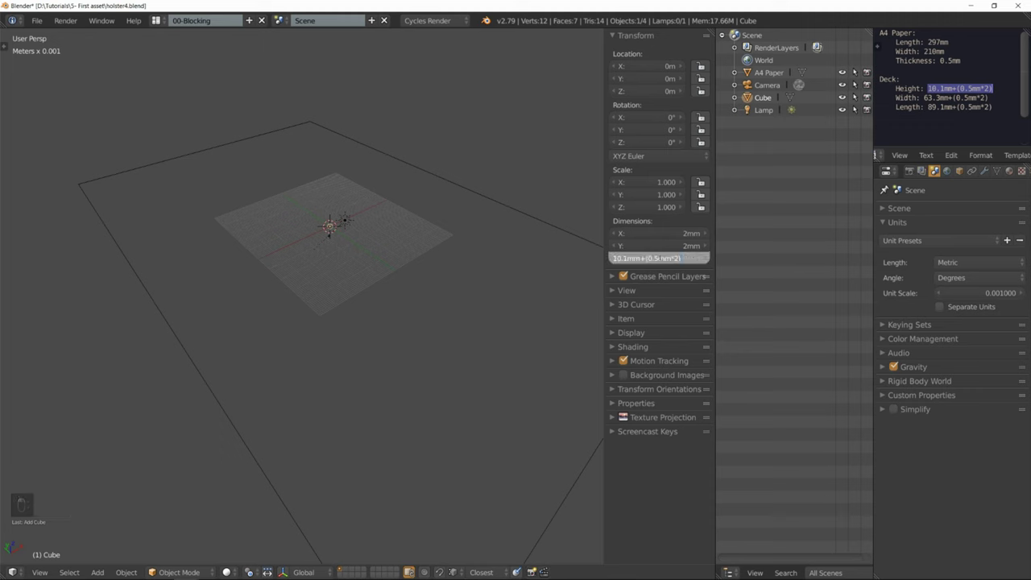
{"action": "key", "text": "Return"}
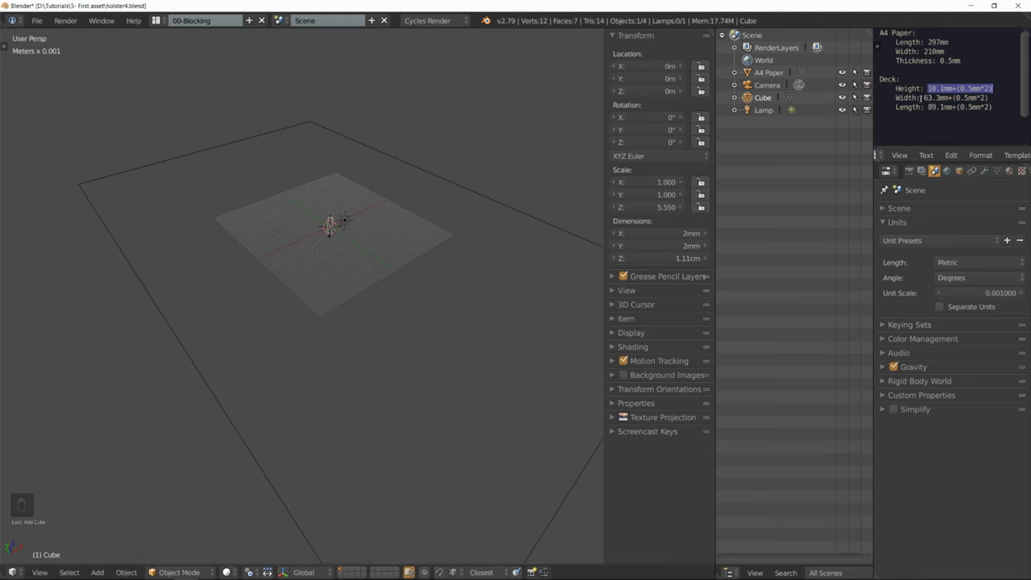
- Paste the width and length expressions into Y and X, giving 6.43 cm and 9.01 cm
{"action": "left_click_drag", "start_coordinate": [924, 97], "coordinate": [990, 98]}
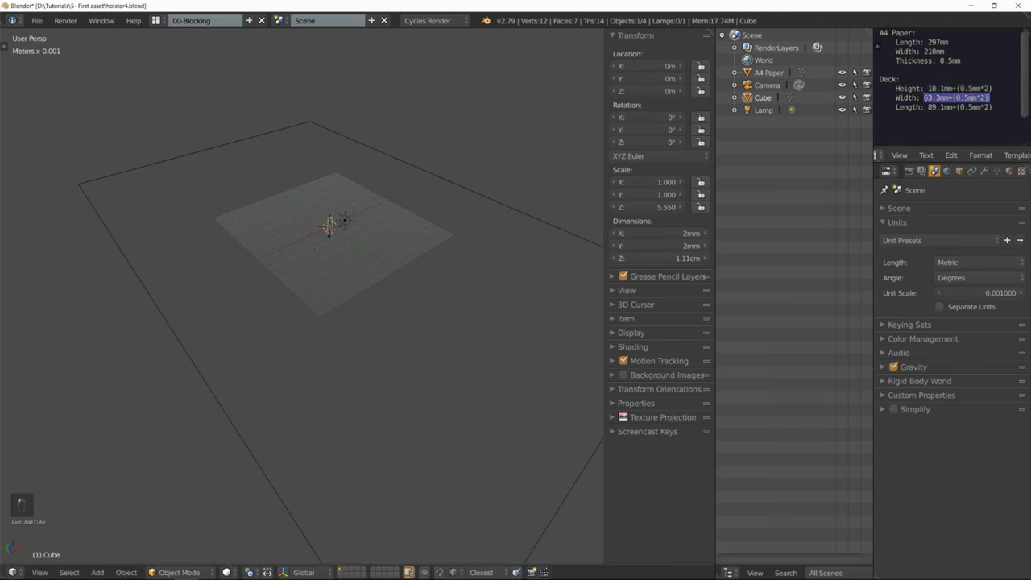
{"action": "key", "text": "ctrl+c"}
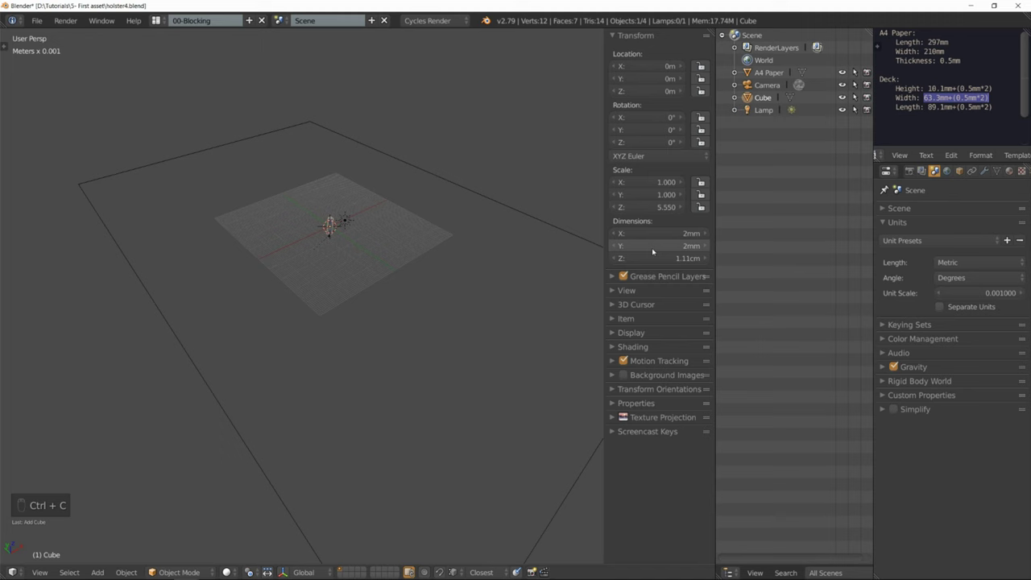
{"action": "left_click", "coordinate": [652, 245]}
{"action": "key", "text": "ctrl+v"}
{"action": "key", "text": "Return"}
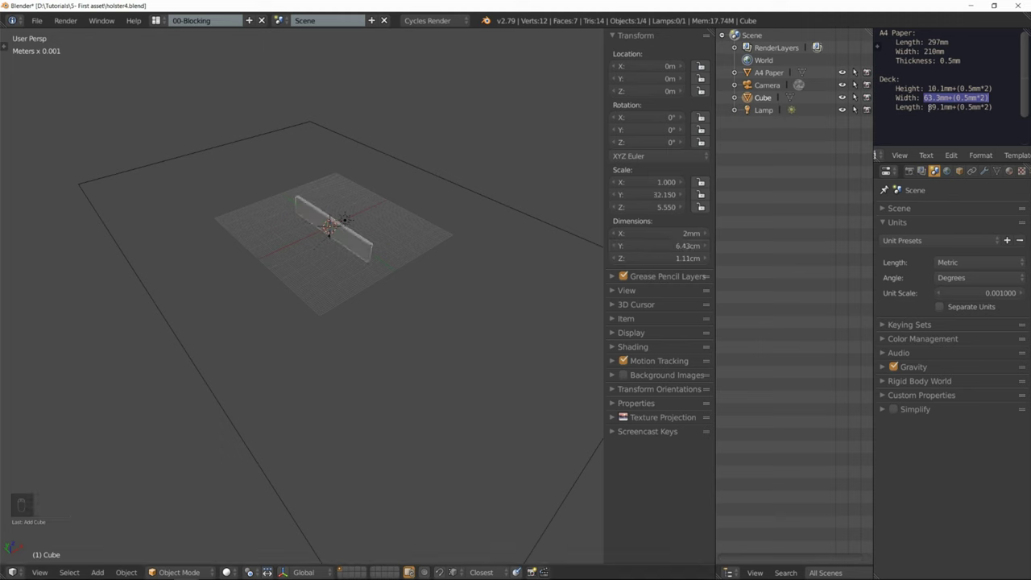
{"action": "left_click_drag", "start_coordinate": [927, 106], "coordinate": [993, 107]}
{"action": "key", "text": "ctrl+c"}
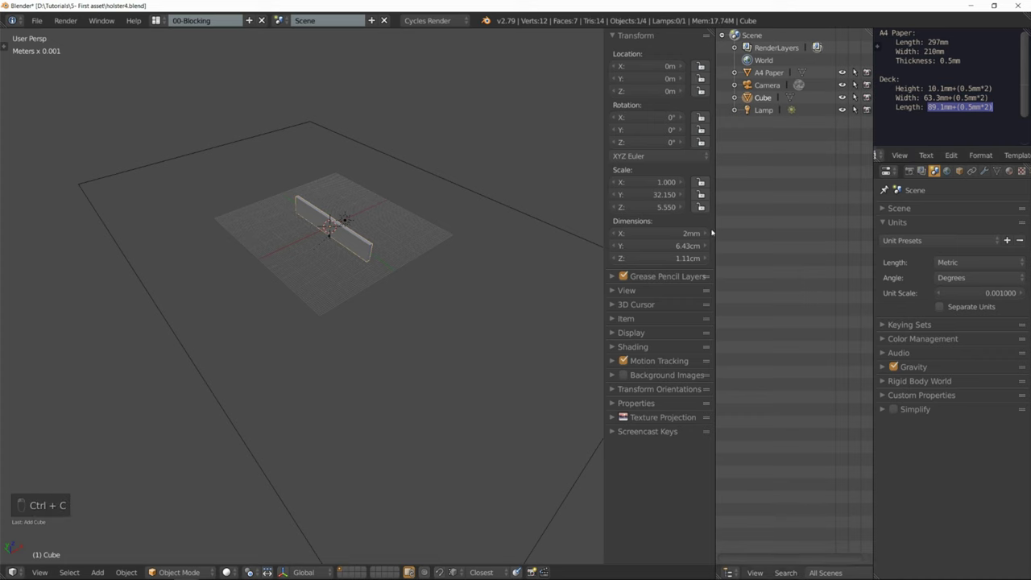
{"action": "left_click", "coordinate": [684, 232]}
{"action": "key", "text": "ctrl+v"}
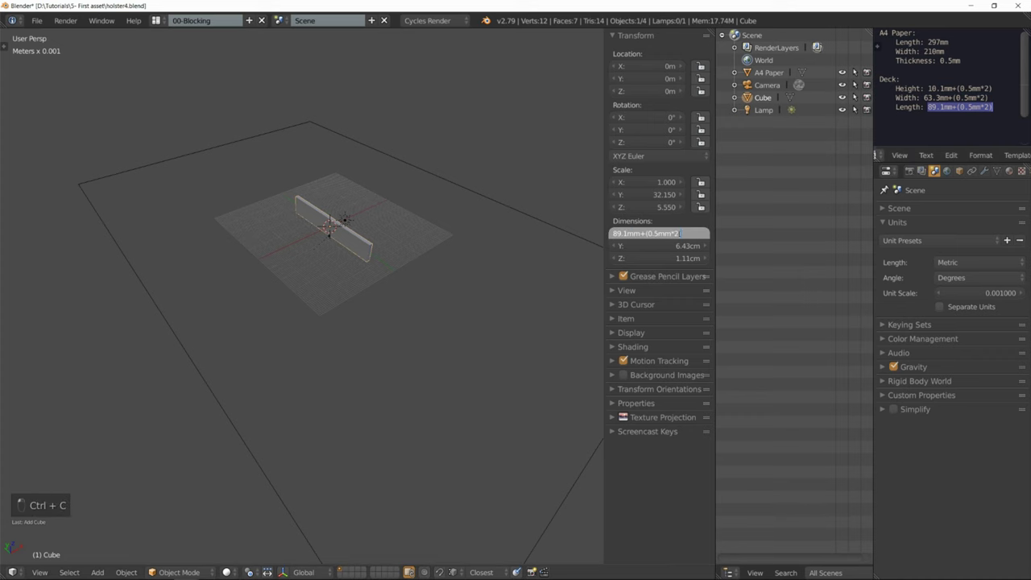
{"action": "key", "text": "Return"}
- Apply the block's scale with Ctrl+A
{"action": "middle_click_drag", "start_coordinate": [366, 244], "coordinate": [383, 244]}
{"action": "key", "text": "ctrl+a"}
{"action": "left_click", "coordinate": [369, 243]}
- Lift the block vertically above the paper
{"action": "key", "text": "n"}
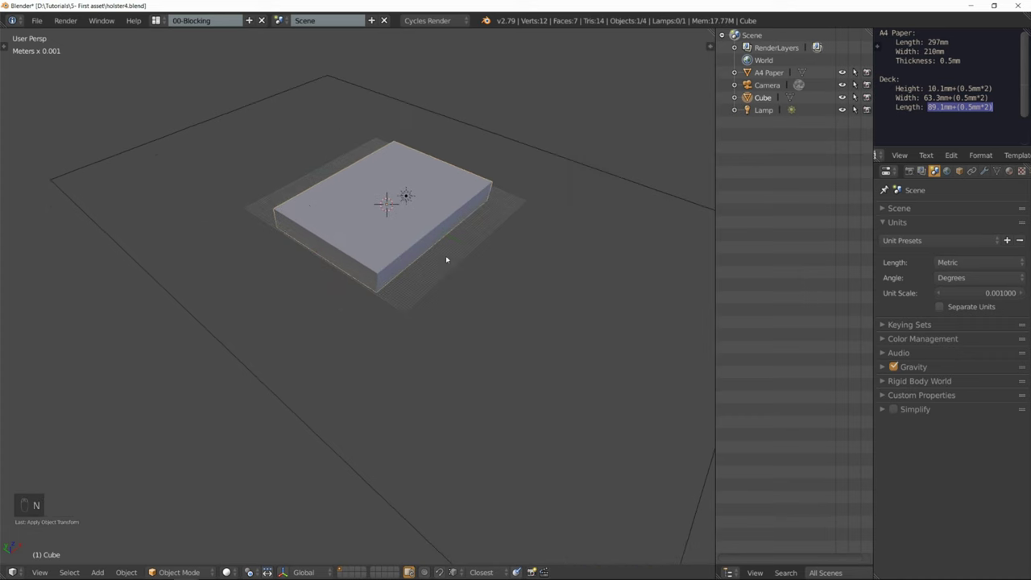
{"action": "middle_click_drag", "start_coordinate": [446, 255], "coordinate": [411, 217]}
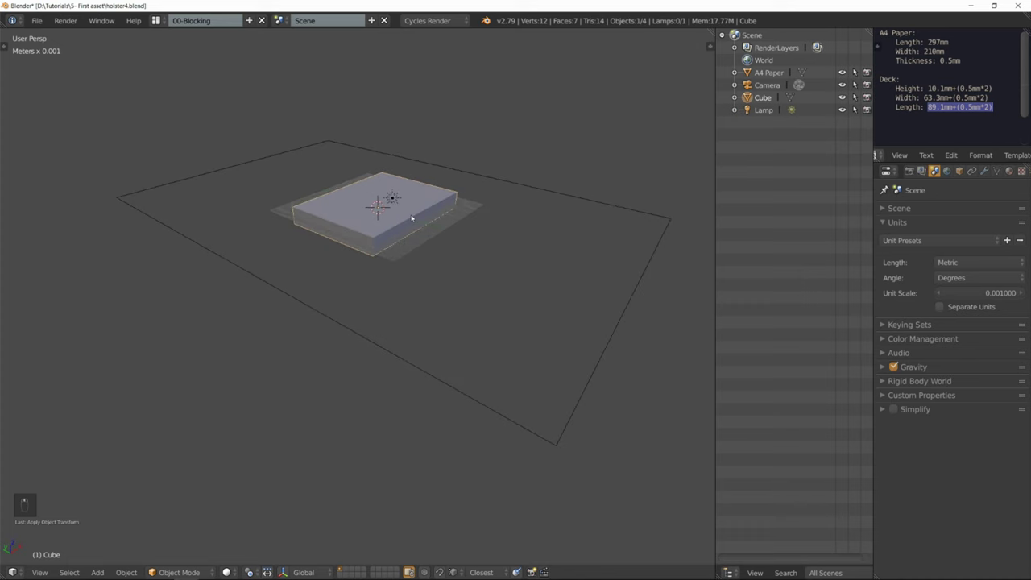
{"action": "key", "text": "g"}
{"action": "key", "text": "z"}
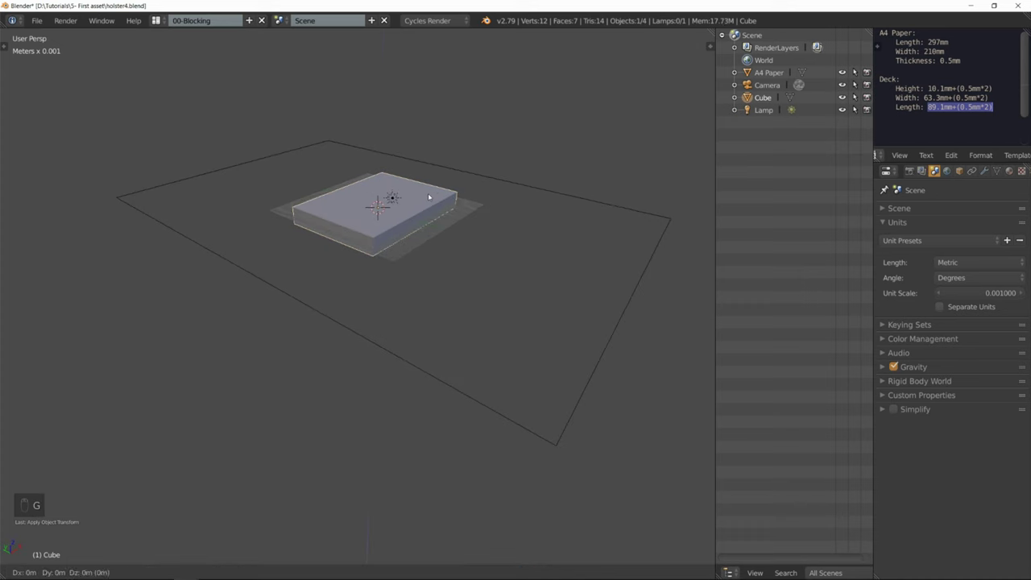
{"action": "left_click", "coordinate": [426, 133]}
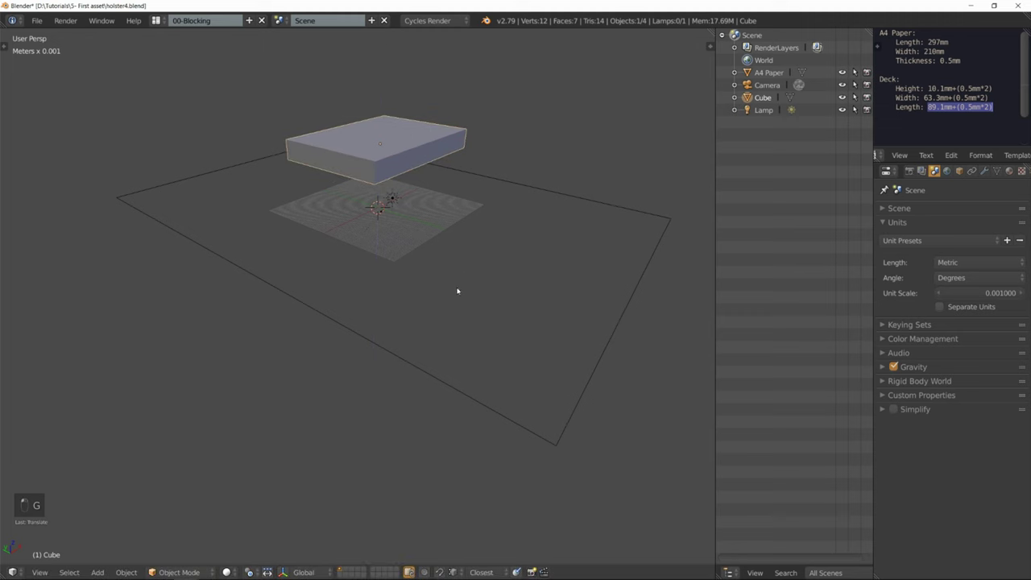
- Set the snapping element and put the pivot point on the Active Element
{"action": "left_click", "coordinate": [454, 572]}
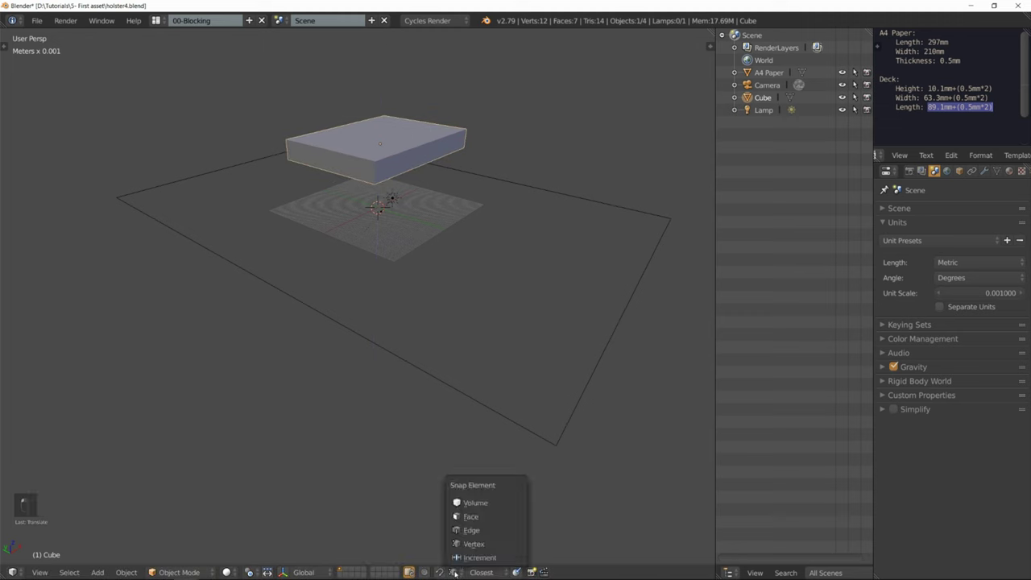
{"action": "left_click", "coordinate": [484, 513]}
{"action": "left_click", "coordinate": [266, 570]}
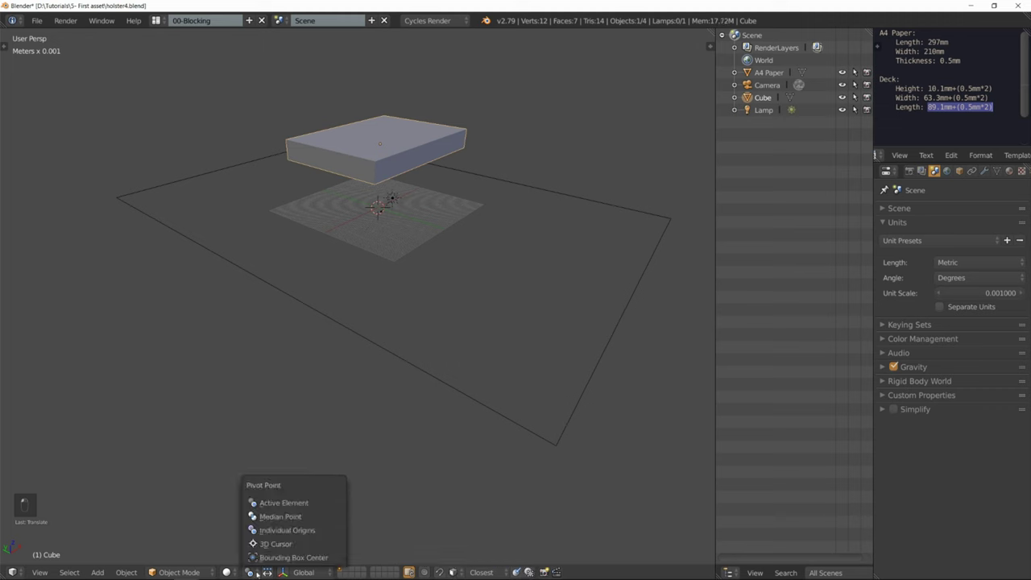
{"action": "left_click", "coordinate": [275, 501]}
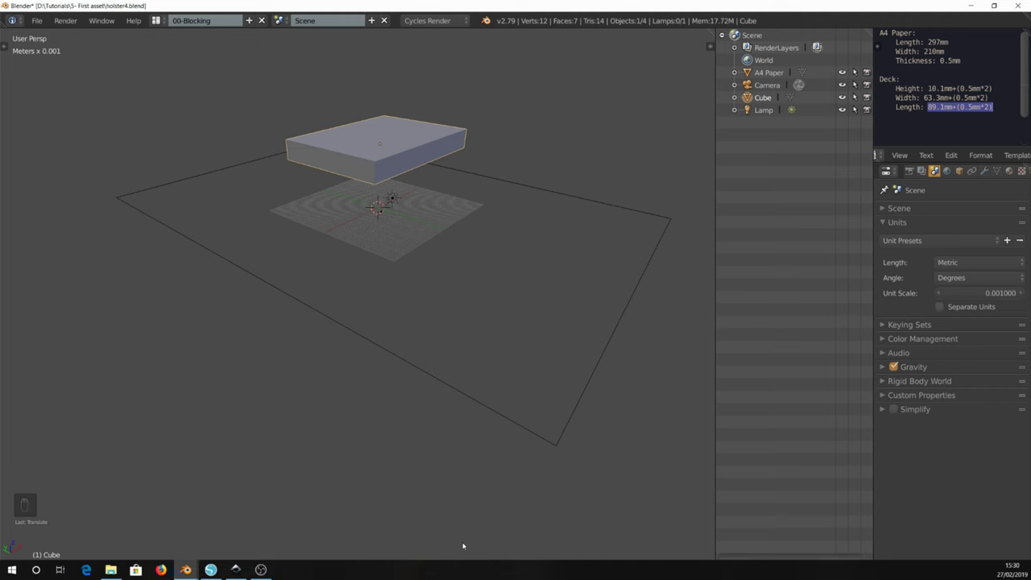
{"action": "left_click", "coordinate": [453, 571]}
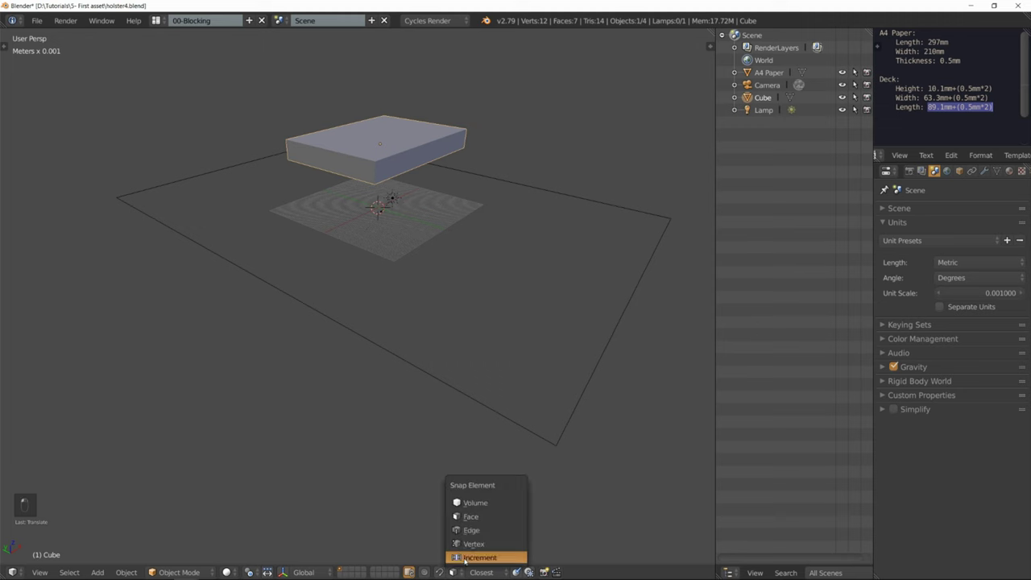
{"action": "left_click", "coordinate": [483, 516]}
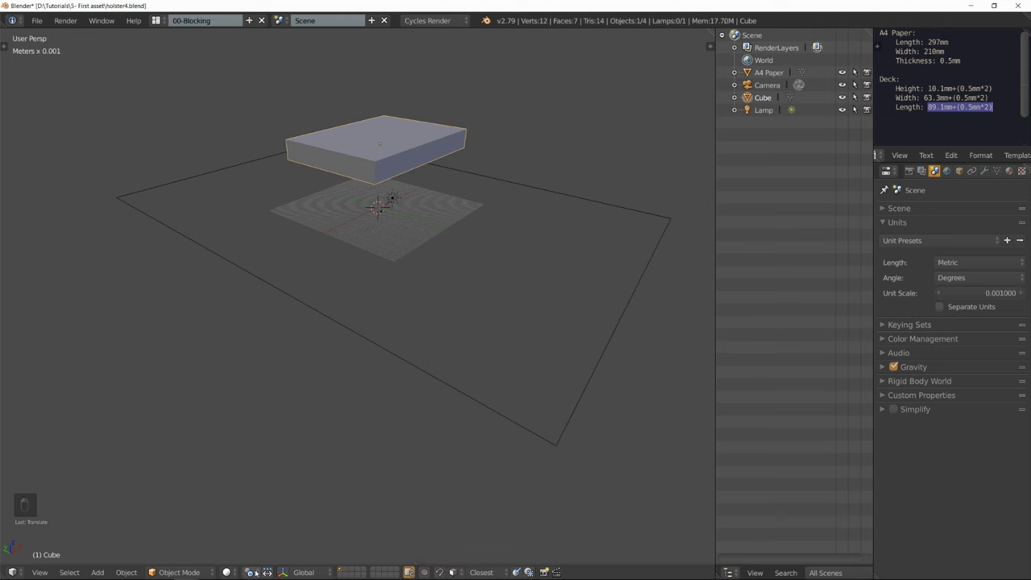
{"action": "left_click", "coordinate": [251, 572]}
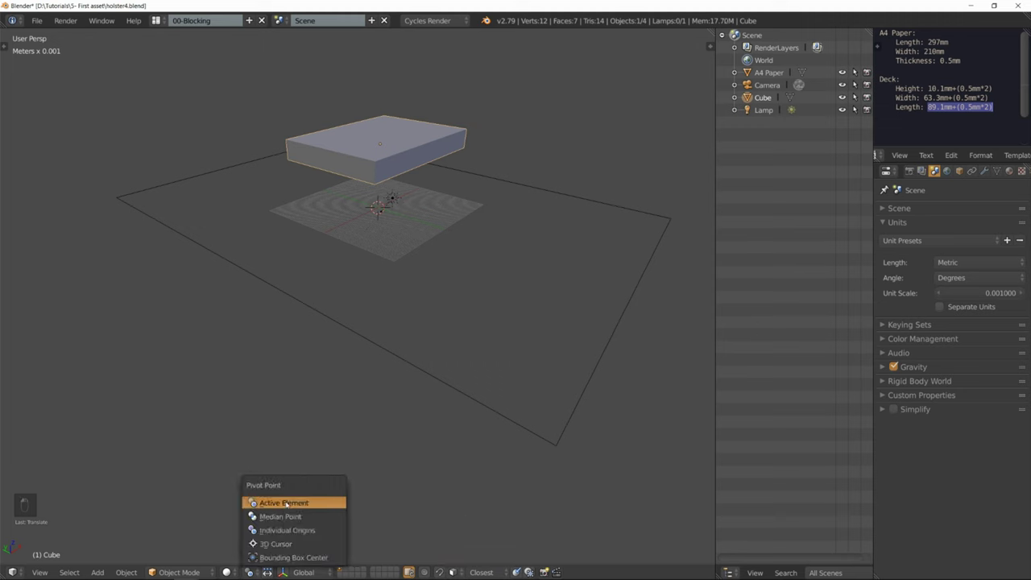
{"action": "left_click", "coordinate": [284, 502]}
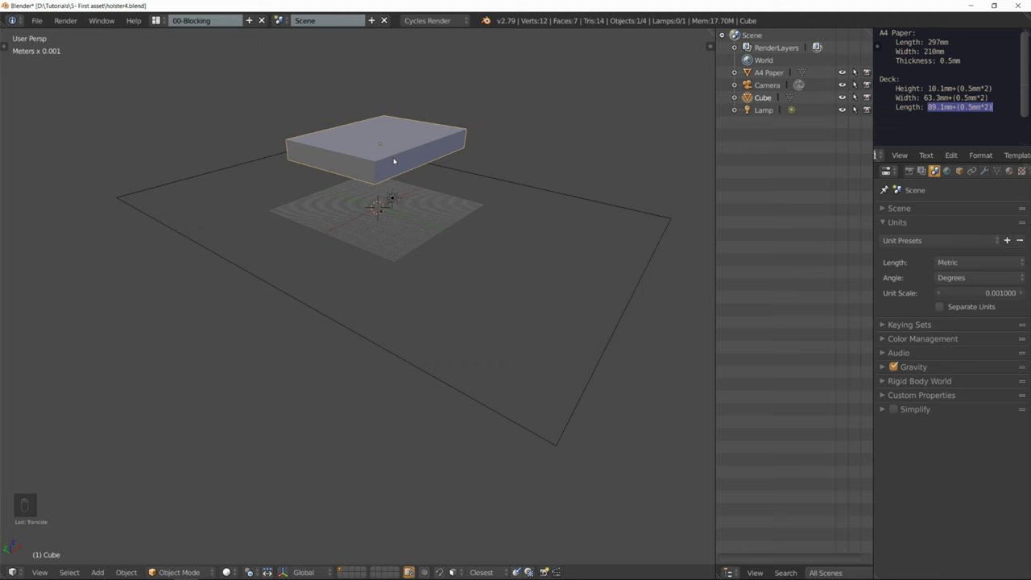
- Snap the block down along Z so it rests on the A4 paper
{"action": "key", "text": "g"}
{"action": "key", "text": "z"}
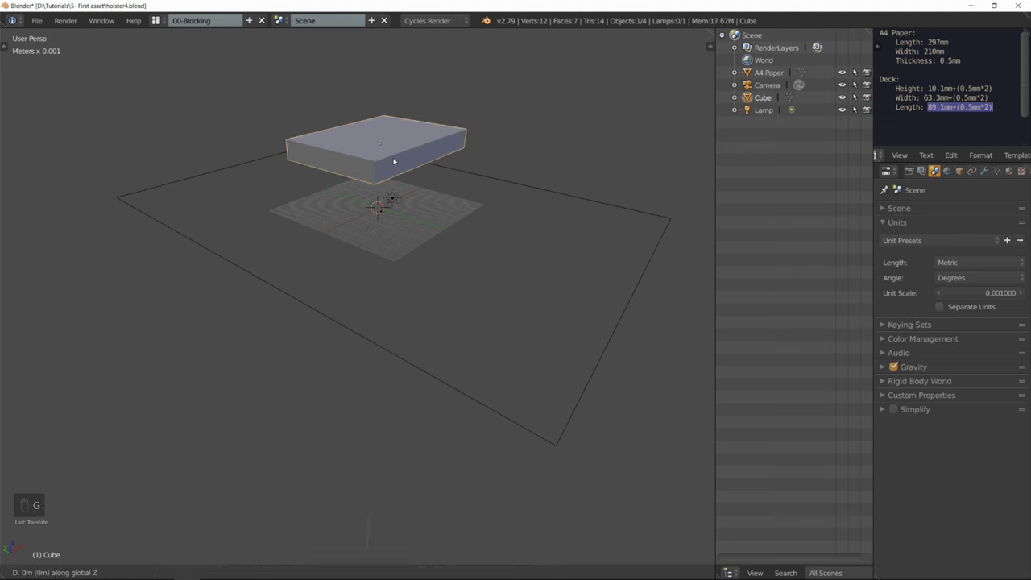
{"action": "key", "text": "ctrl"}
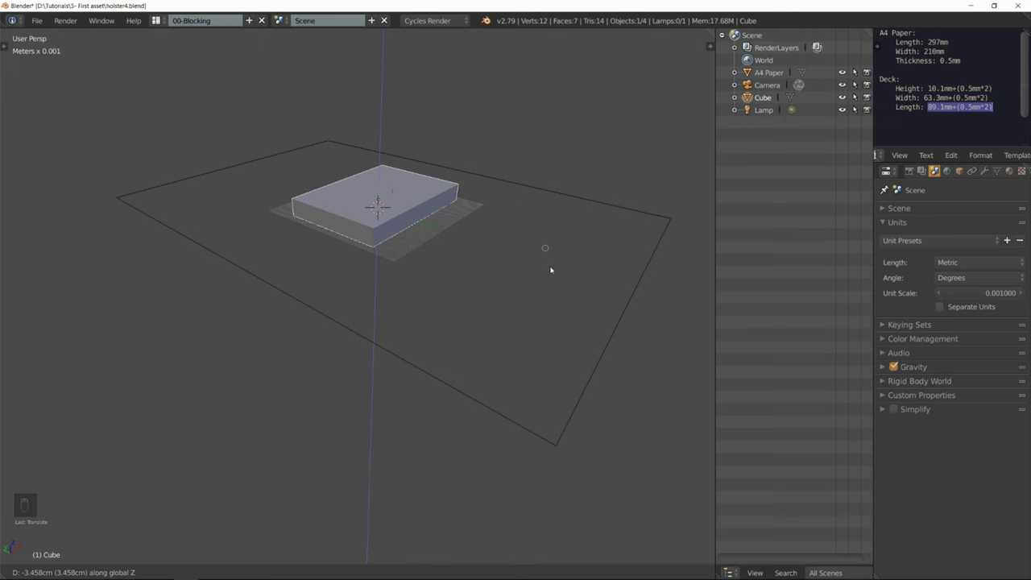
{"action": "left_click", "coordinate": [445, 301]}
{"action": "mouse_move", "coordinate": [533, 259]}
{"action": "middle_mouse_down"}
{"action": "mouse_move", "coordinate": [504, 252]}
{"action": "mouse_move", "coordinate": [542, 265]}
{"action": "middle_mouse_up"}
- Rename the Cube object to 'Holster'
{"action": "double_click", "coordinate": [763, 99]}
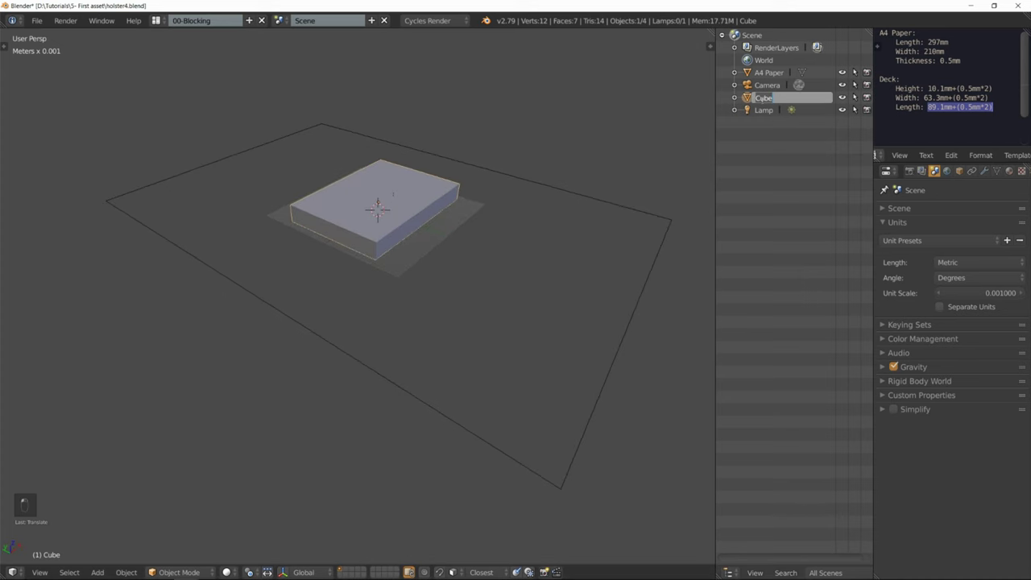
{"action": "type", "text": "Holster"}
{"action": "key", "text": "Return"}
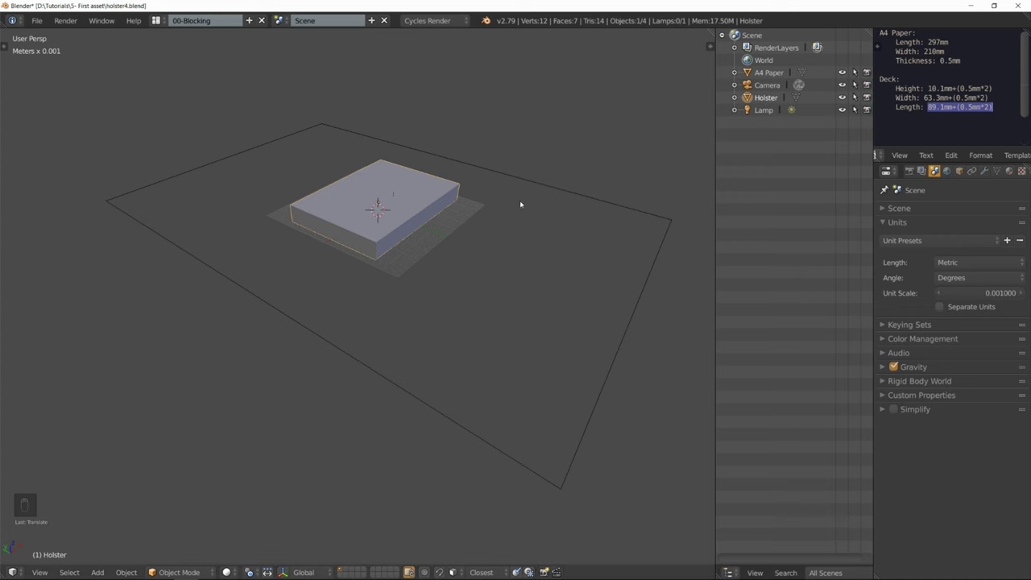
- Enter Edit Mode and select the front top and corner edges, trying then cancelling a rip
{"action": "middle_click_drag", "start_coordinate": [460, 203], "coordinate": [476, 214]}
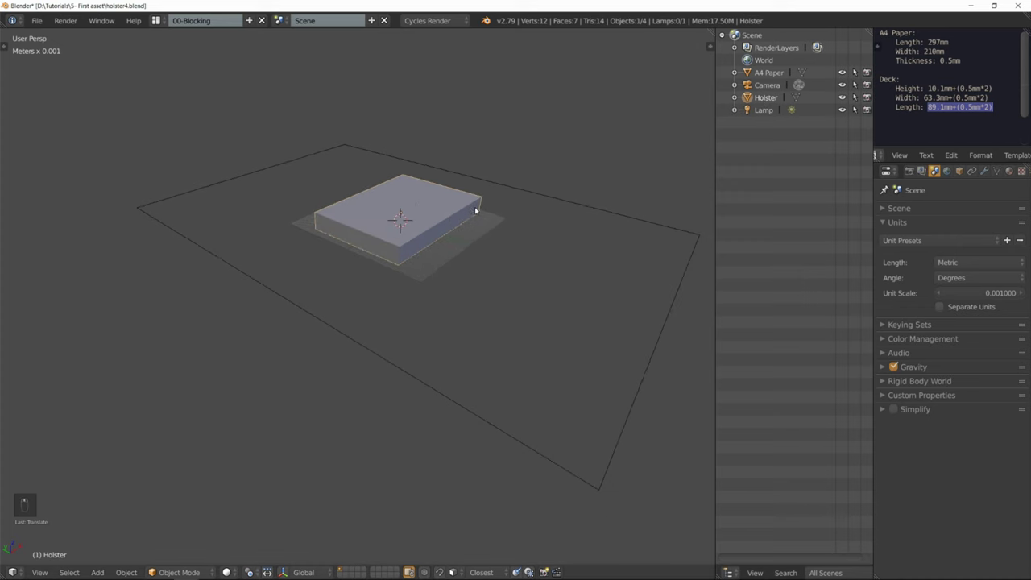
{"action": "scroll", "coordinate": [402, 231], "scroll_direction": "up", "scroll_amount": 3}
{"action": "key", "text": "Tab"}
{"action": "middle_click_drag", "start_coordinate": [400, 228], "coordinate": [414, 211]}
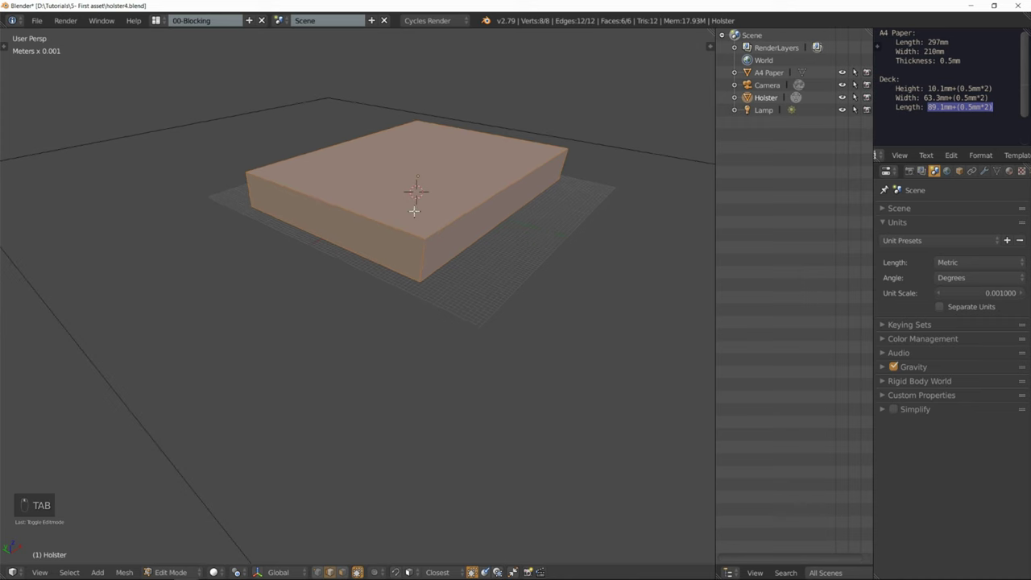
{"action": "key", "text": "ctrl+Tab"}
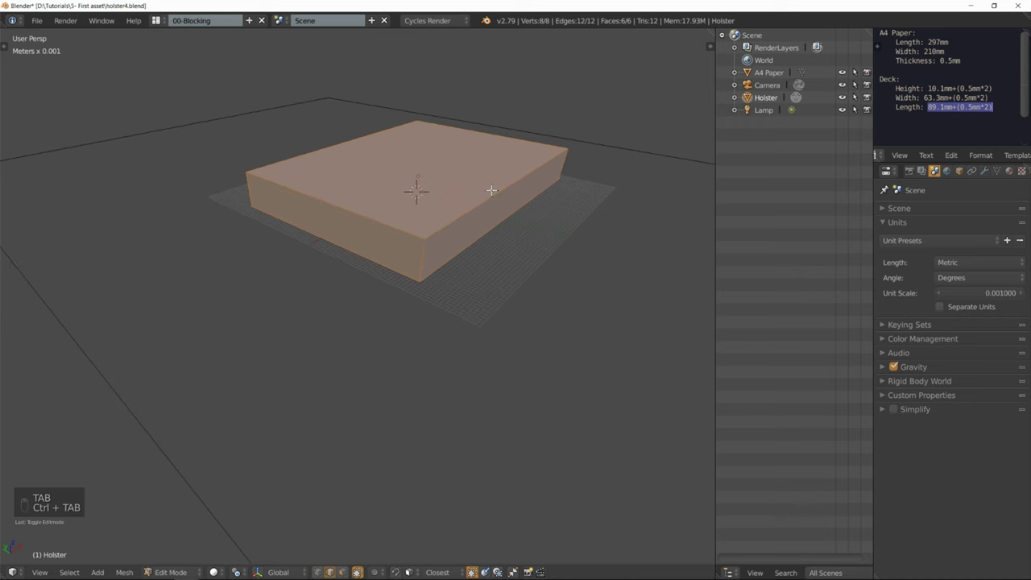
{"action": "key", "text": "ctrl+Tab"}
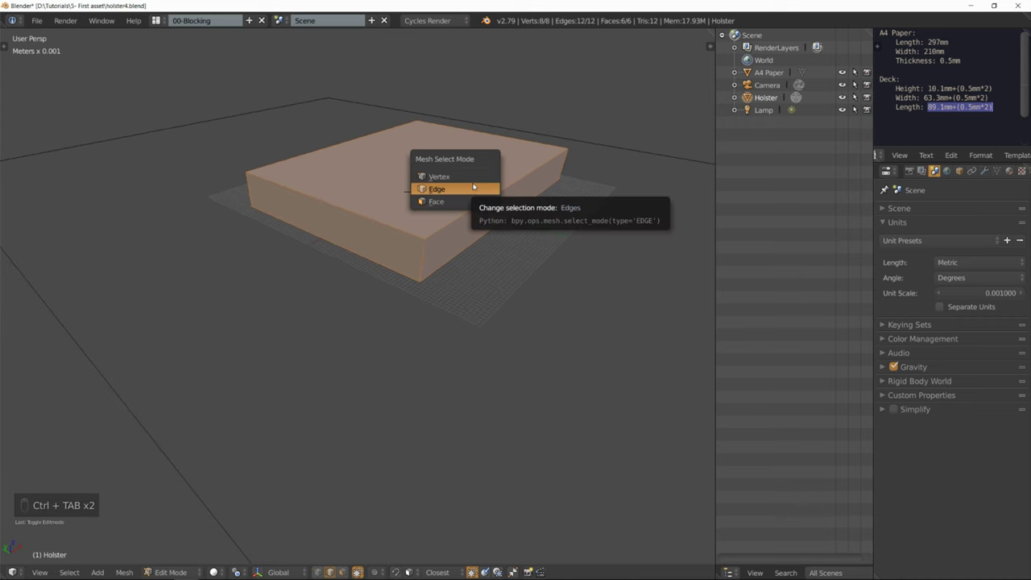
{"action": "key", "text": "a"}
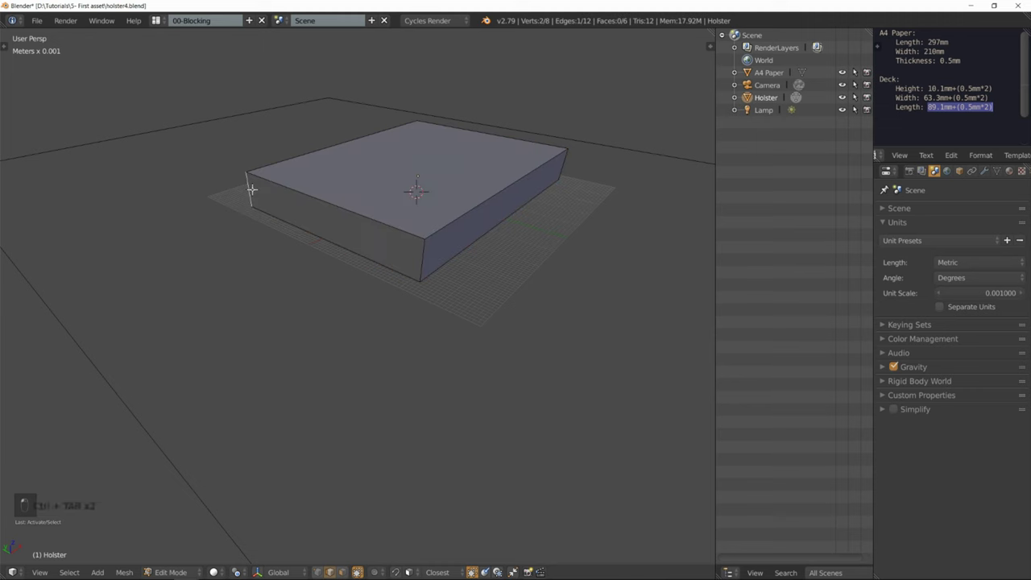
{"action": "right_click", "coordinate": [296, 191]}
{"action": "right_click", "coordinate": [425, 255], "text": "shift"}
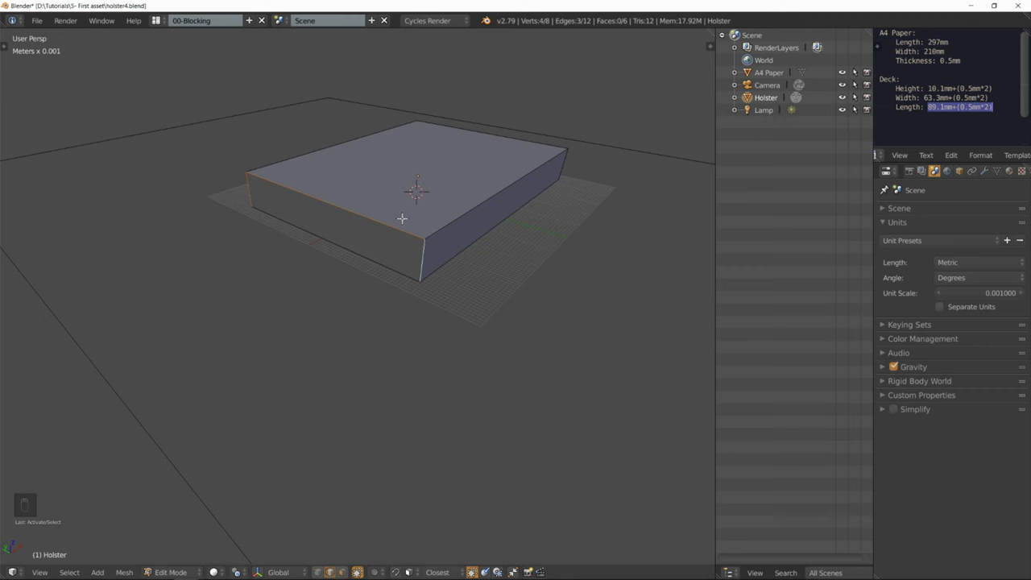
{"action": "key", "text": "v"}
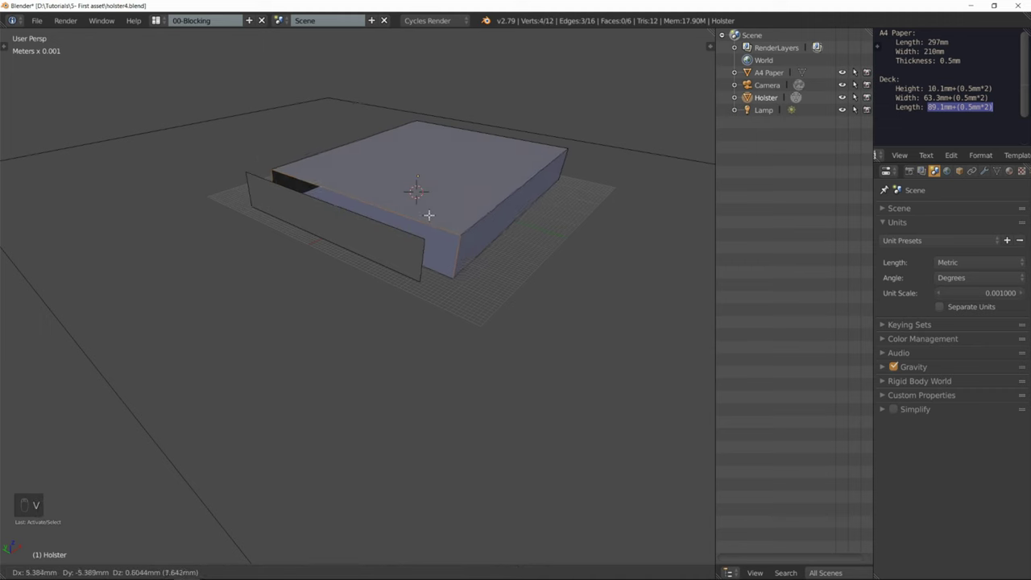
{"action": "right_click", "coordinate": [478, 169]}
- Select the long front face in face mode and hide all other geometry with Shift+H
{"action": "key", "text": "ctrl+Tab"}
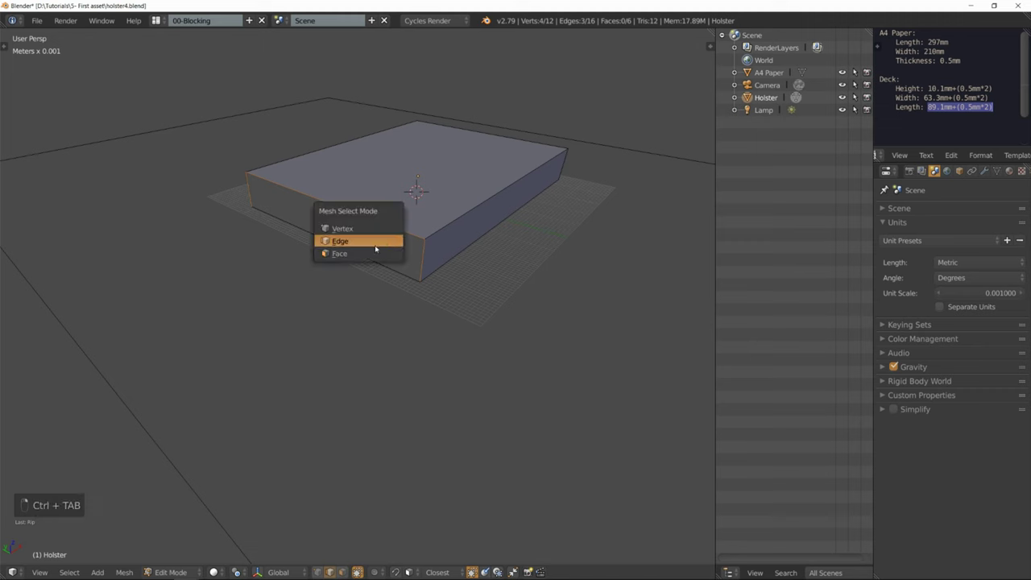
{"action": "left_click", "coordinate": [367, 254]}
{"action": "right_click", "coordinate": [348, 228]}
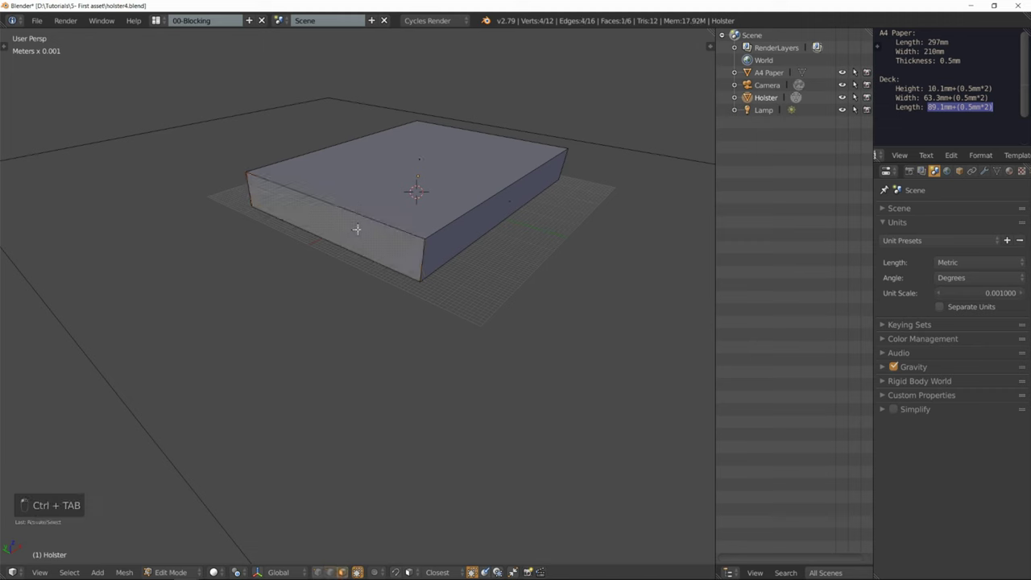
{"action": "key", "text": "g"}
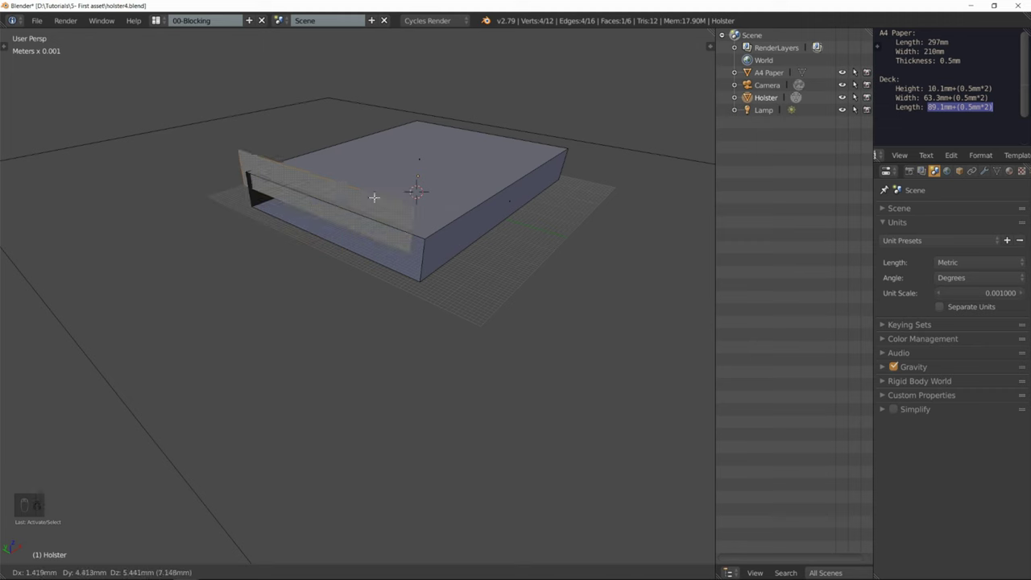
{"action": "right_click", "coordinate": [381, 242]}
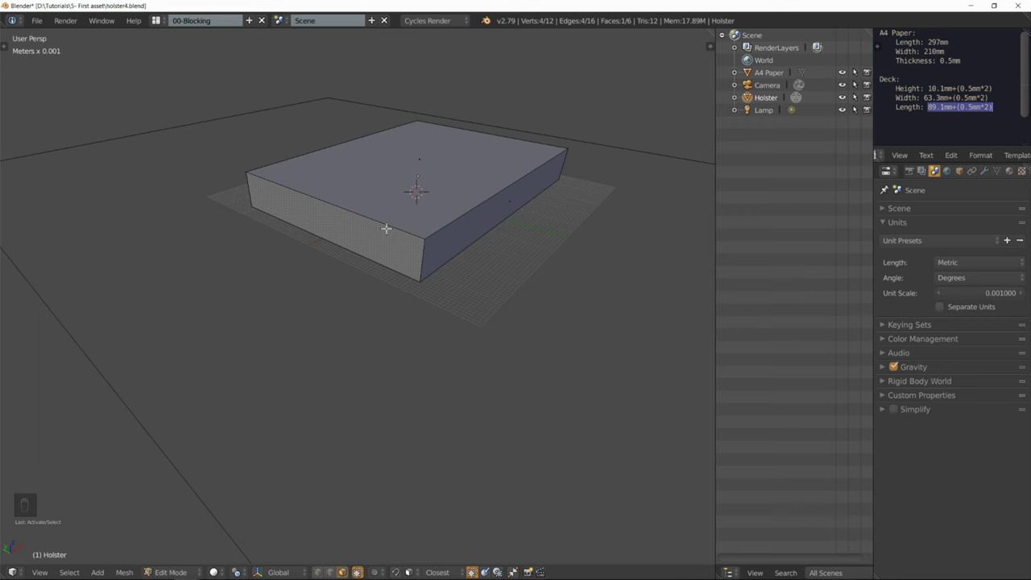
{"action": "key", "text": "alt+h"}
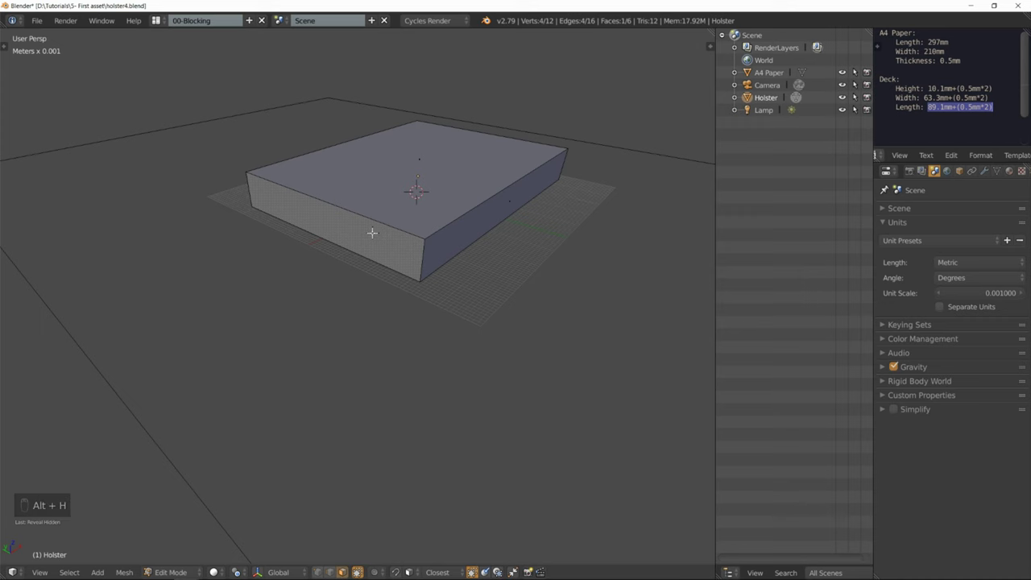
{"action": "key", "text": "shift+h"}
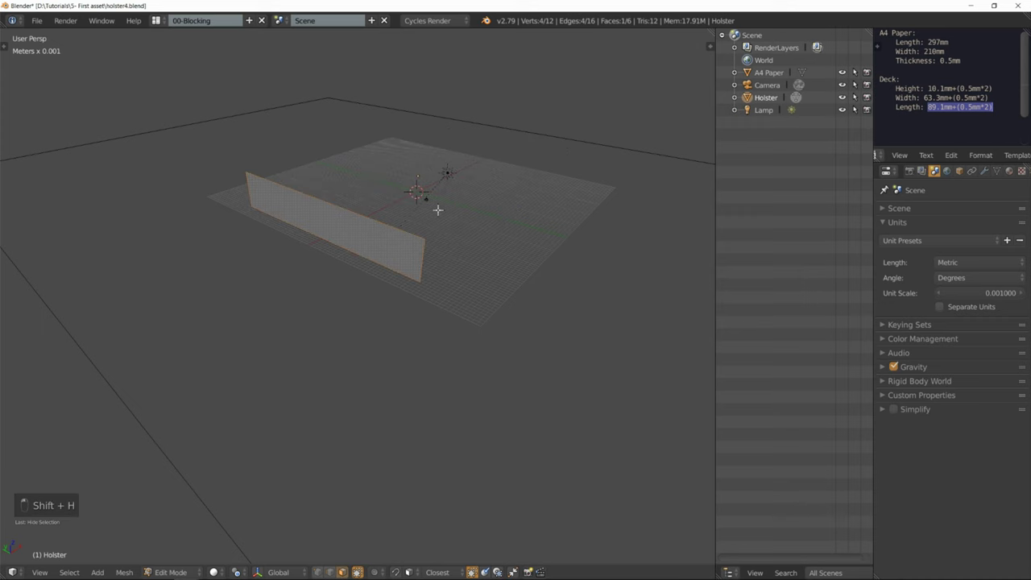
{"action": "middle_click_drag", "start_coordinate": [424, 215], "coordinate": [446, 203]}
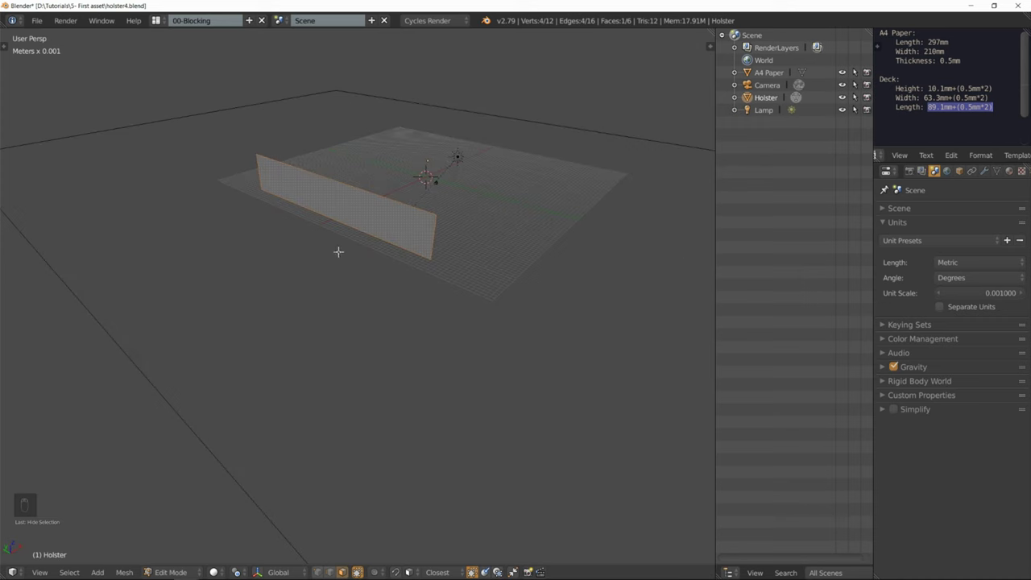
{"action": "middle_click_drag", "start_coordinate": [416, 216], "coordinate": [372, 215]}
- Keep the front face selected and set the pivot point to Active Element
{"action": "key", "text": "ctrl+Tab"}
{"action": "left_click", "coordinate": [372, 214]}
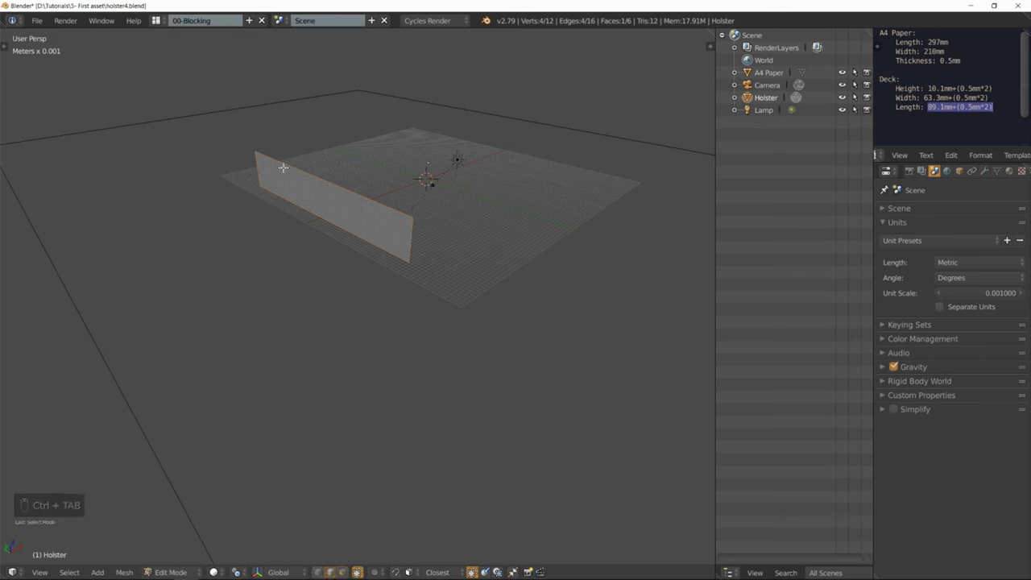
{"action": "right_click", "coordinate": [322, 215], "text": "shift"}
{"action": "right_click", "coordinate": [333, 219], "text": "shift"}
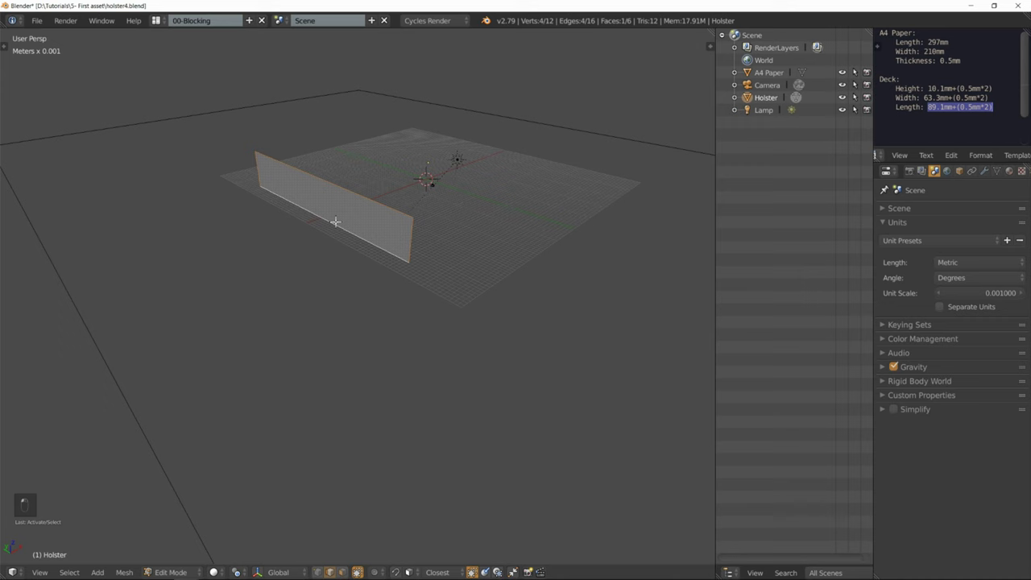
{"action": "right_click", "coordinate": [332, 220], "text": "shift"}
{"action": "right_click", "coordinate": [337, 224], "text": "shift"}
{"action": "scroll", "coordinate": [346, 219], "scroll_direction": "up", "scroll_amount": 6}
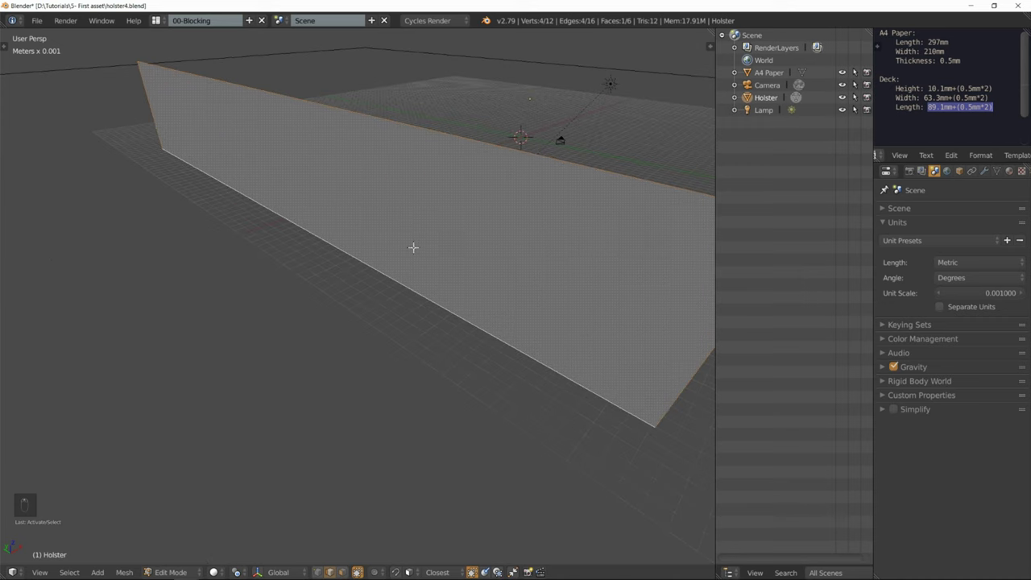
{"action": "scroll", "coordinate": [413, 247], "scroll_direction": "down", "scroll_amount": 3}
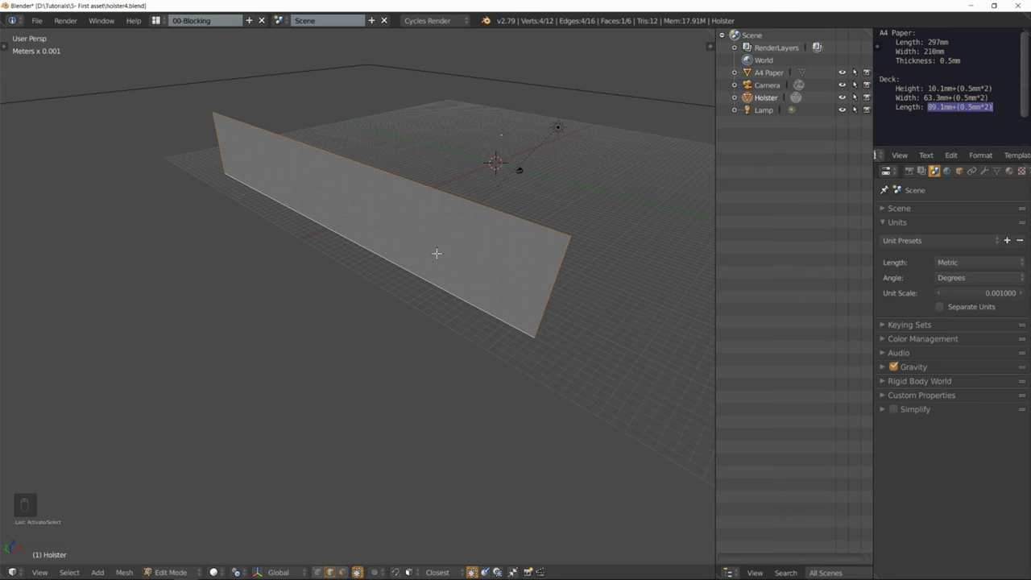
{"action": "left_click", "coordinate": [236, 572]}
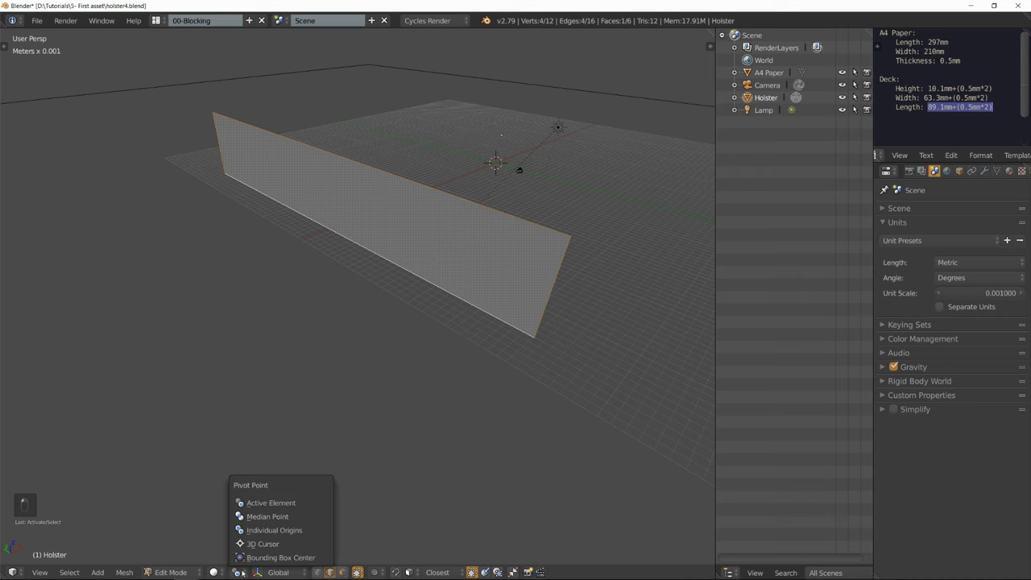
{"action": "left_click", "coordinate": [268, 502]}
{"action": "scroll", "coordinate": [437, 268], "scroll_direction": "down", "scroll_amount": 5}
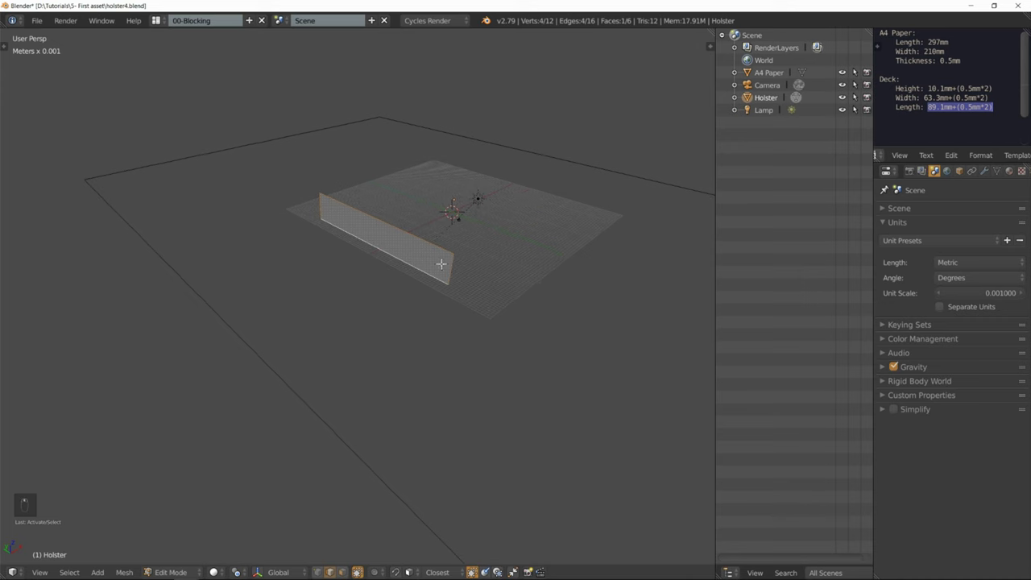
{"action": "scroll", "coordinate": [430, 260], "scroll_direction": "up", "scroll_amount": 5}
- Rotate the front face -90° around the global Y axis
{"action": "key", "text": "r"}
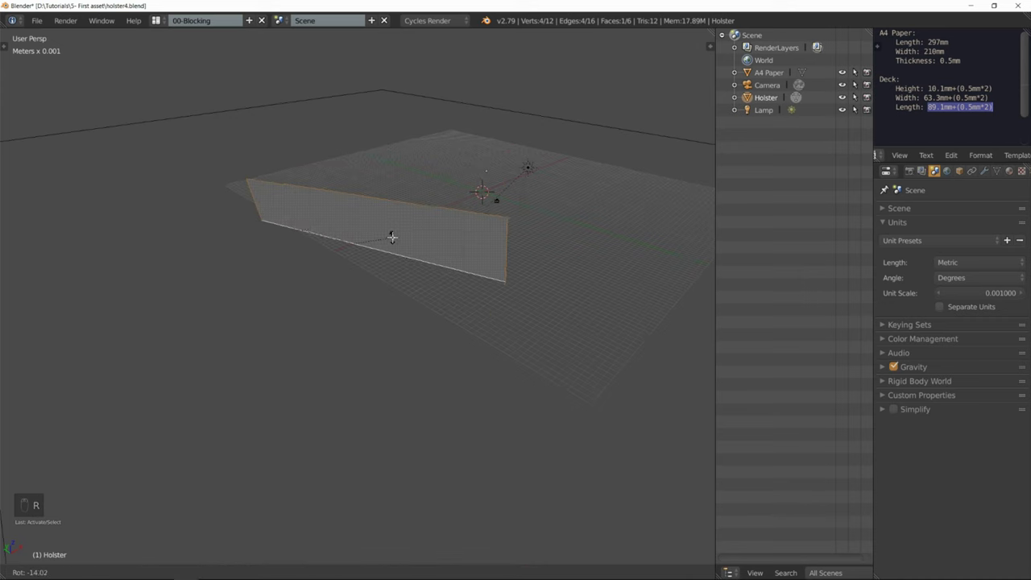
{"action": "key", "text": "y"}
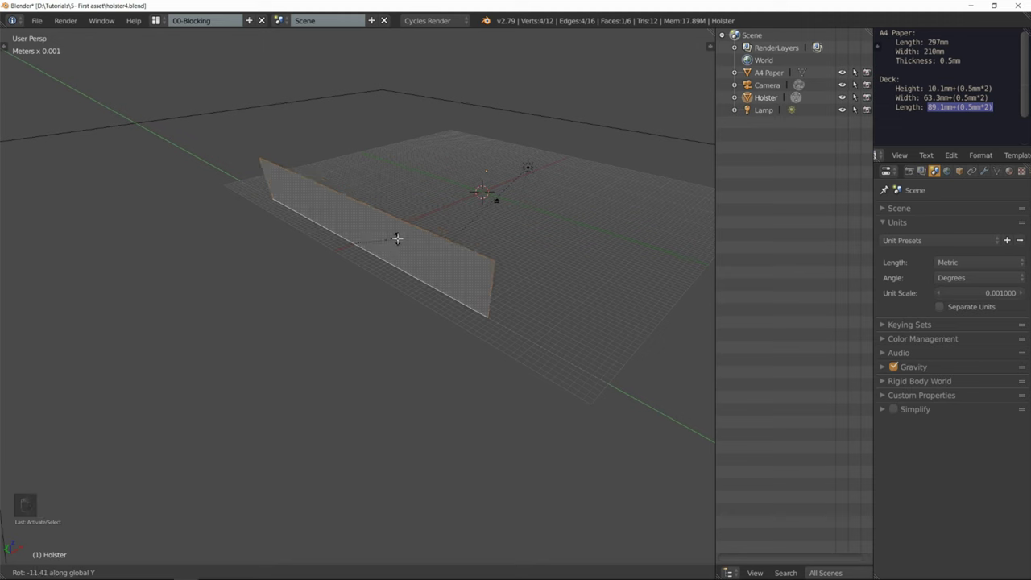
{"action": "type", "text": "90"}
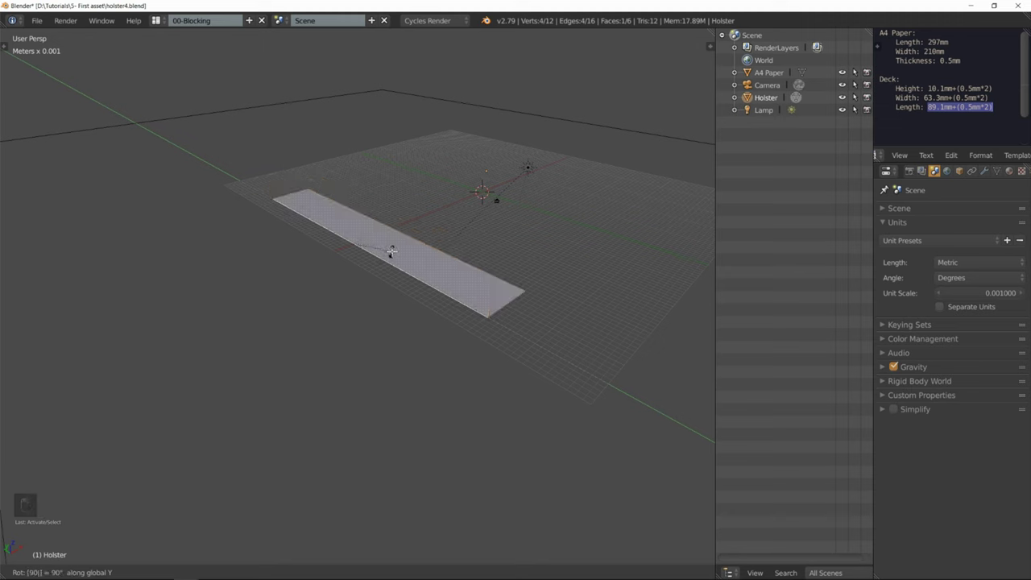
{"action": "key", "text": "minus"}
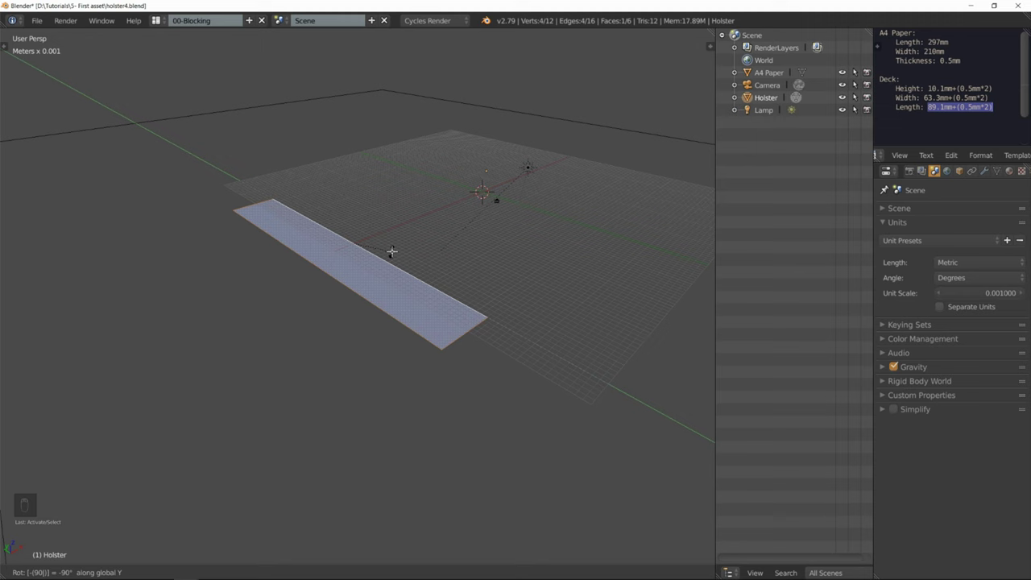
{"action": "key", "text": "Return"}
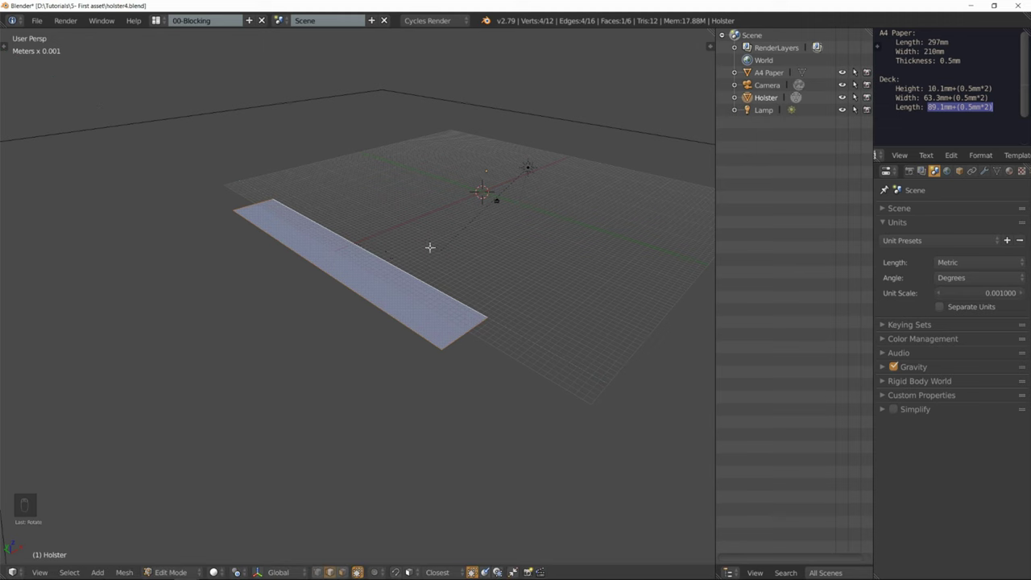
- Reveal the hidden box geometry and merge duplicate vertices along the fold
{"action": "key", "text": "alt+h"}
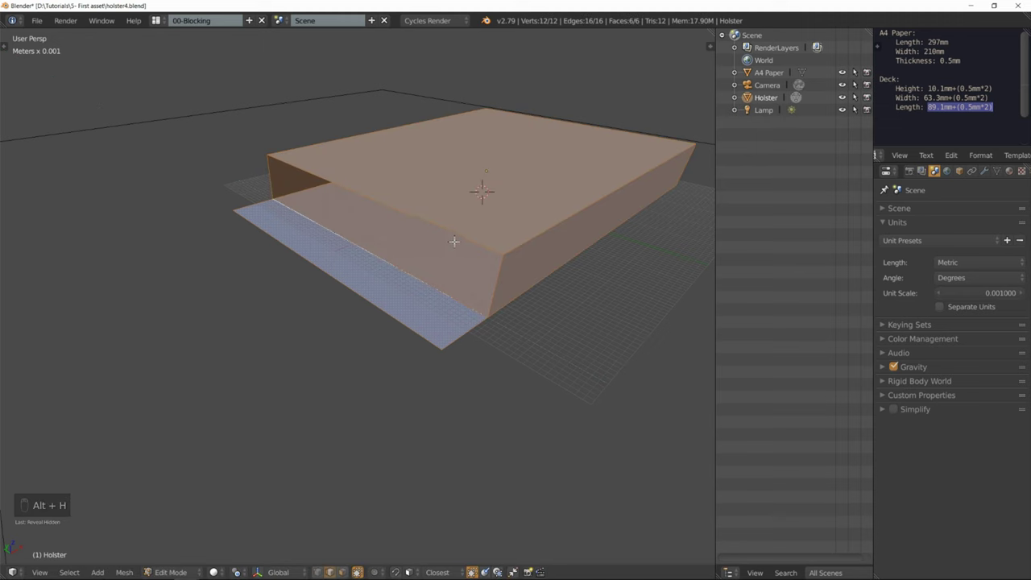
{"action": "key", "text": "w"}
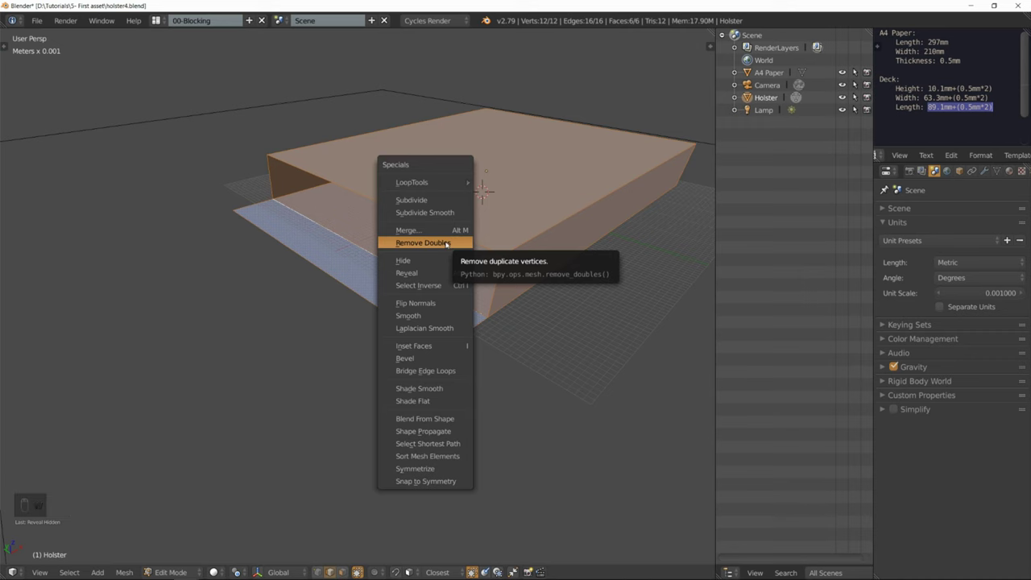
{"action": "left_click", "coordinate": [447, 243]}
{"action": "mouse_move", "coordinate": [467, 236]}
{"action": "middle_mouse_down"}
{"action": "mouse_move", "coordinate": [488, 232]}
{"action": "mouse_move", "coordinate": [478, 253]}
{"action": "mouse_move", "coordinate": [486, 269]}
{"action": "mouse_move", "coordinate": [480, 245]}
{"action": "middle_mouse_up"}
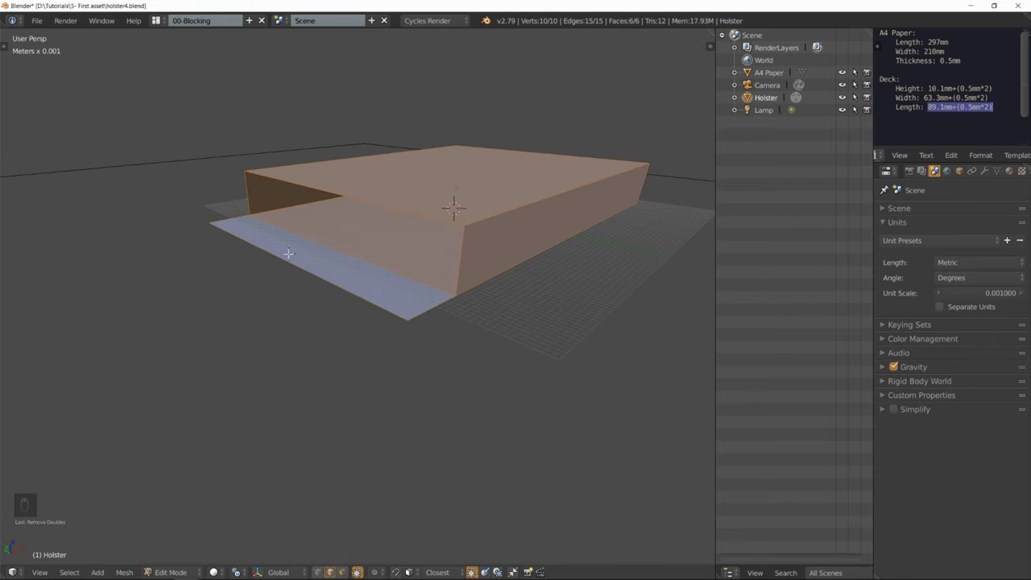
- Move the flat flap face into place beside the box's open side
{"action": "key", "text": "ctrl+Tab"}
{"action": "left_click", "coordinate": [248, 278]}
{"action": "right_click", "coordinate": [392, 245]}
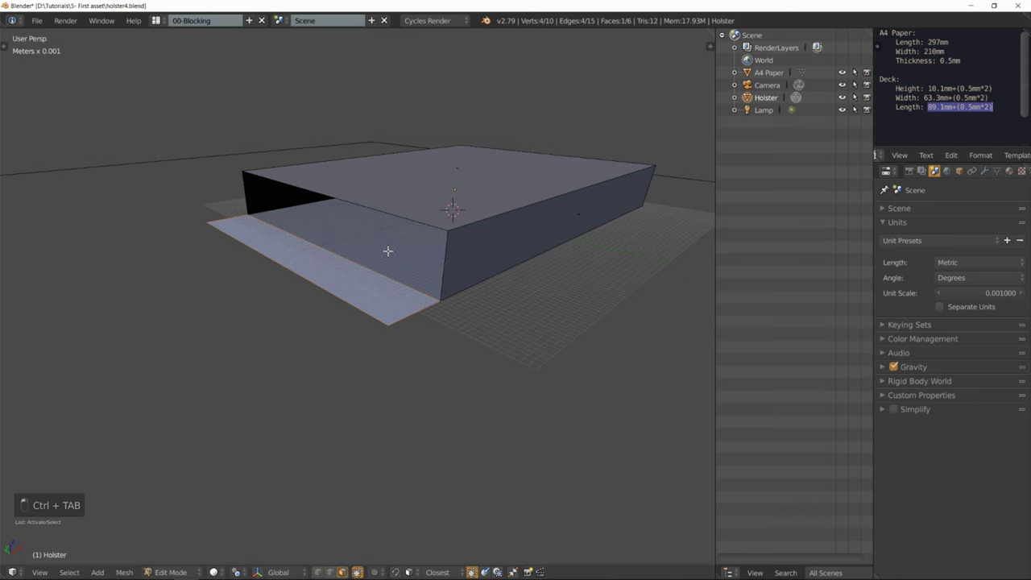
{"action": "scroll", "coordinate": [387, 250], "scroll_direction": "up", "scroll_amount": 3}
{"action": "scroll", "coordinate": [442, 314], "scroll_direction": "up", "scroll_amount": 2}
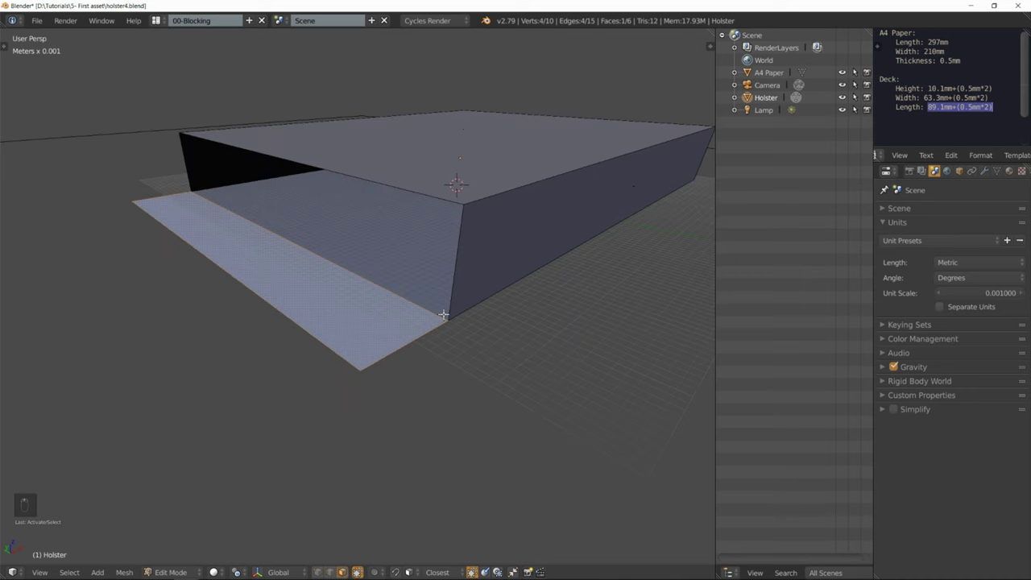
{"action": "scroll", "coordinate": [446, 322], "scroll_direction": "up", "scroll_amount": 4}
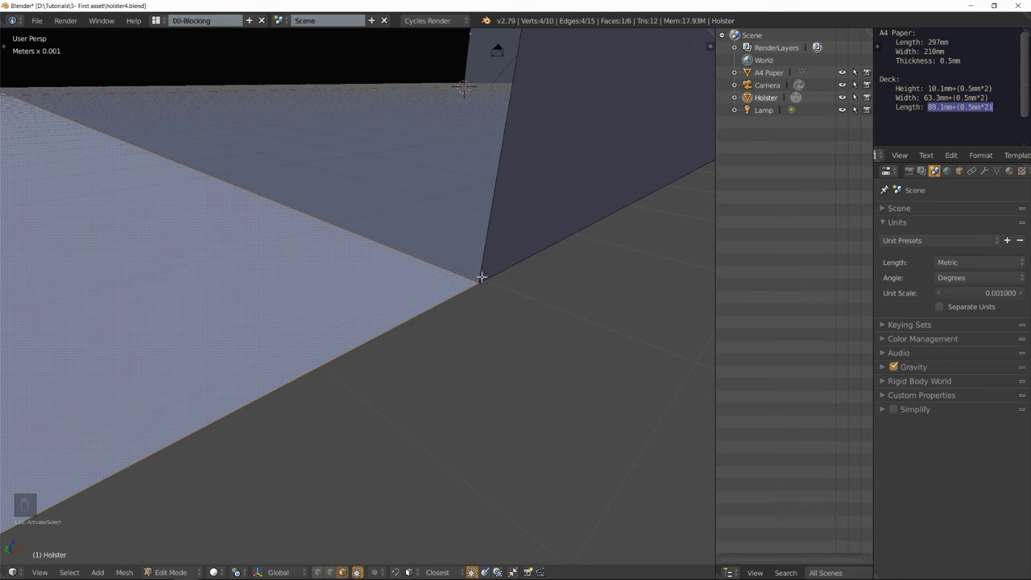
{"action": "scroll", "coordinate": [489, 293], "scroll_direction": "down", "scroll_amount": 8}
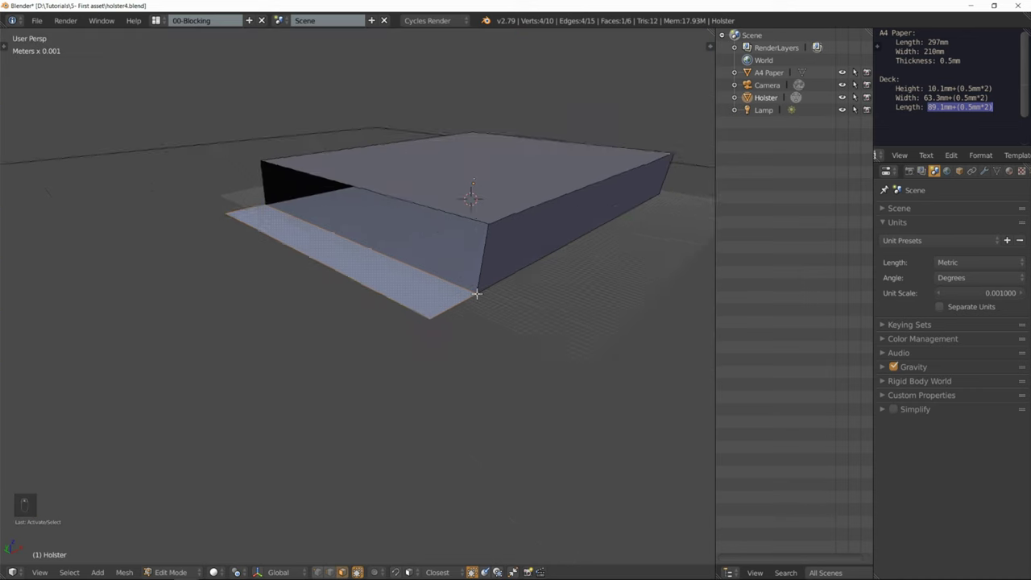
{"action": "key", "text": "g"}
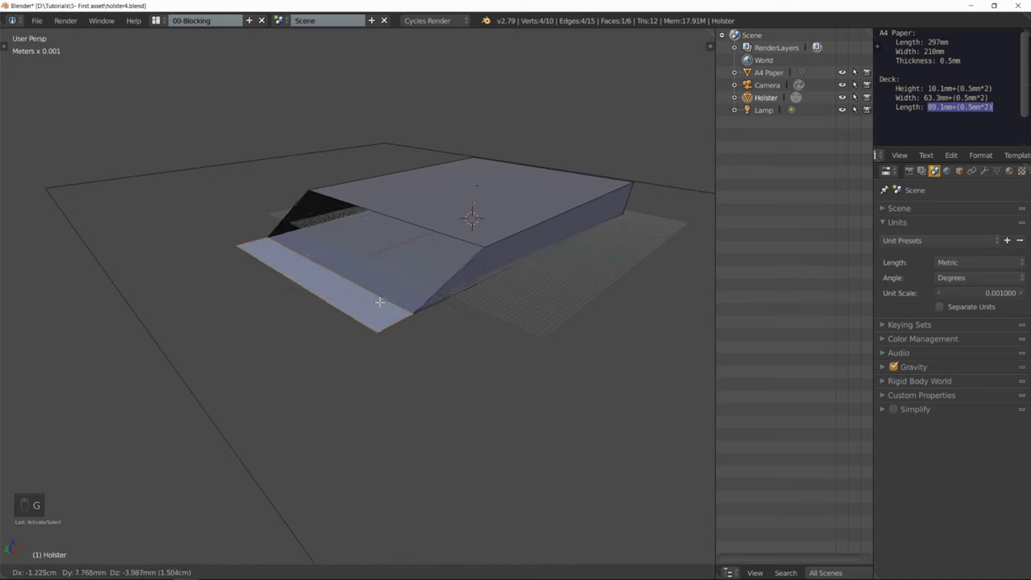
{"action": "left_click", "coordinate": [445, 283]}
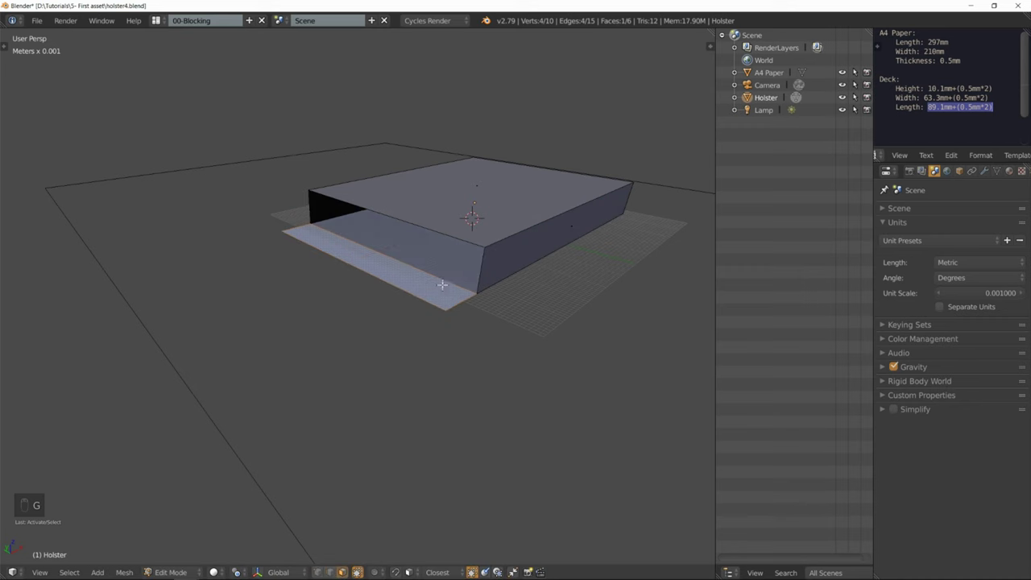
{"action": "mouse_move", "coordinate": [444, 284]}
{"action": "middle_mouse_down"}
{"action": "mouse_move", "coordinate": [460, 276]}
{"action": "mouse_move", "coordinate": [440, 274]}
{"action": "mouse_move", "coordinate": [455, 281]}
{"action": "middle_mouse_up"}
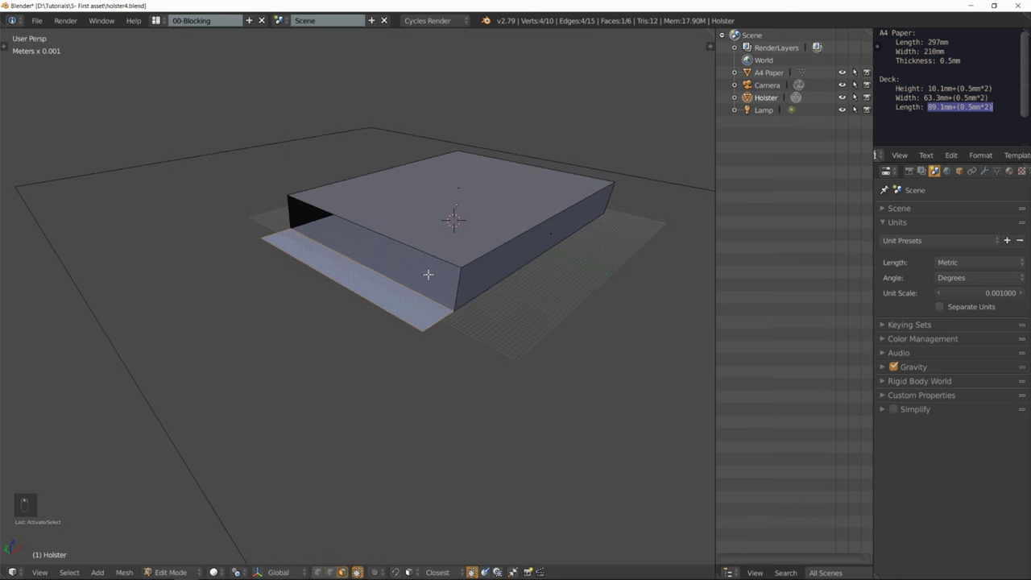
{"action": "scroll", "coordinate": [428, 275], "scroll_direction": "up", "scroll_amount": 1}
- Return to Object Mode and copy Holster's 1.11 cm Z dimension from the sidebar
{"action": "key", "text": "ctrl+Tab"}
{"action": "left_click", "coordinate": [334, 272]}
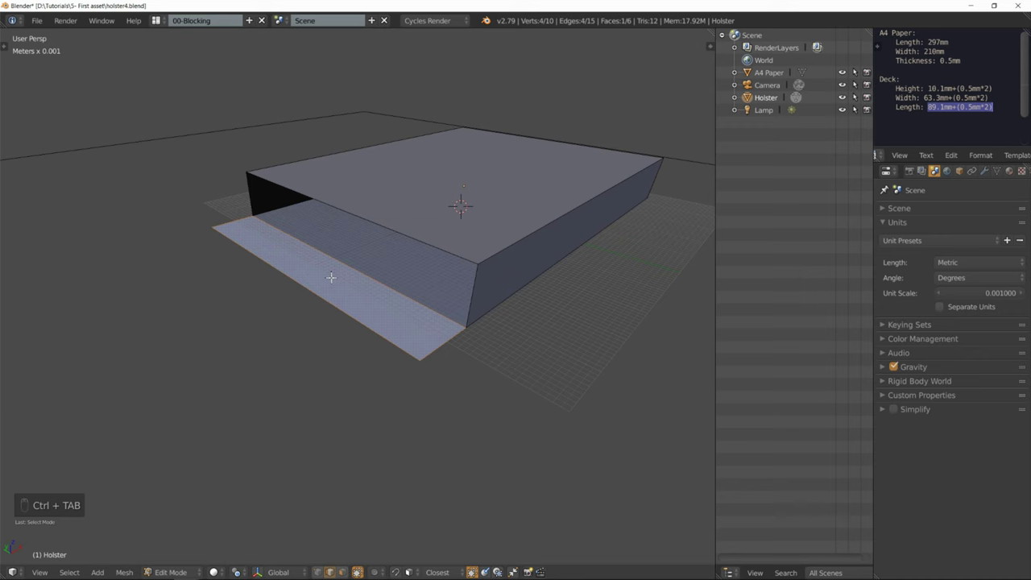
{"action": "right_click", "coordinate": [326, 295]}
{"action": "key", "text": "Tab"}
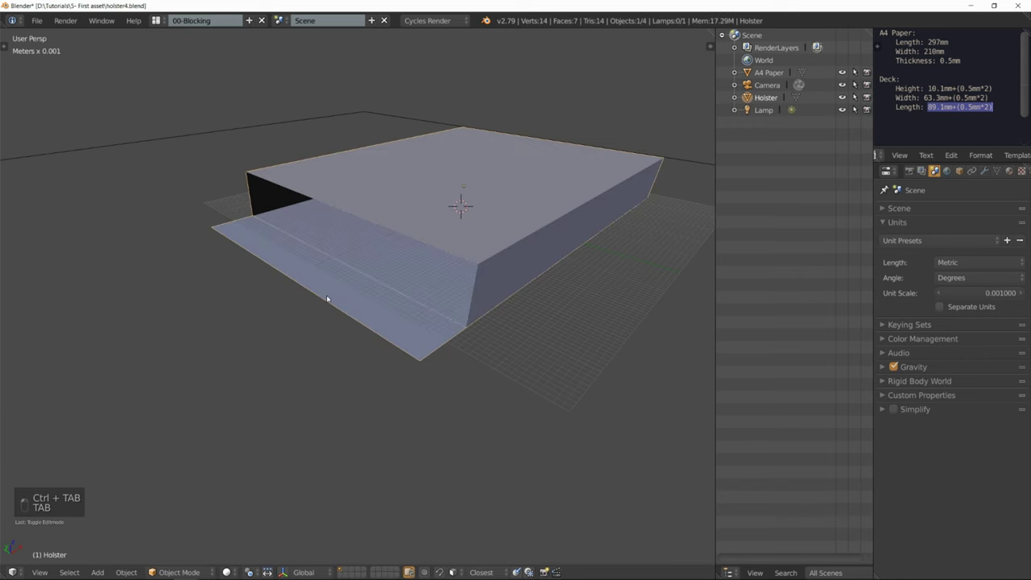
{"action": "key", "text": "n"}
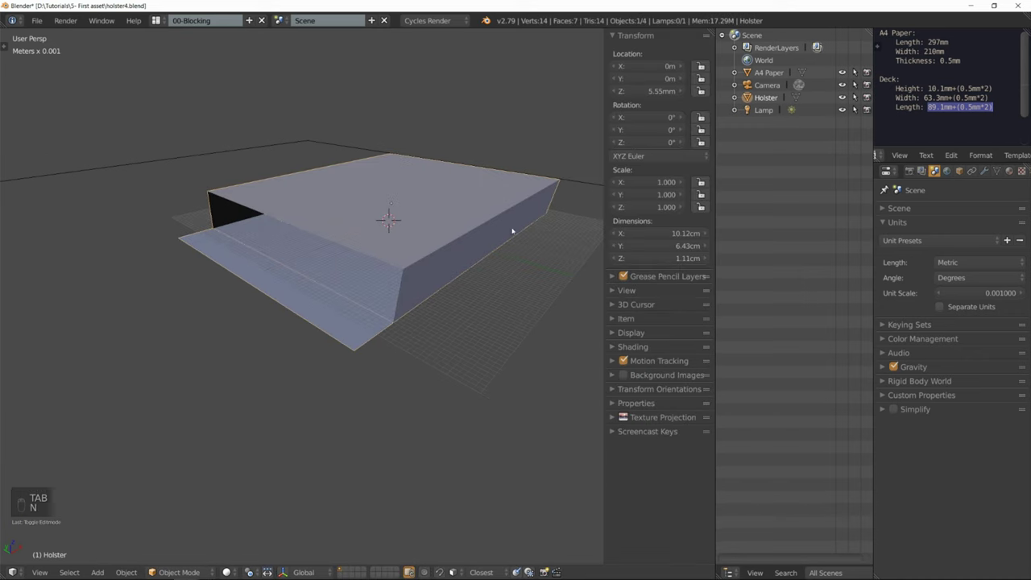
{"action": "middle_click_drag", "start_coordinate": [429, 273], "coordinate": [524, 181]}
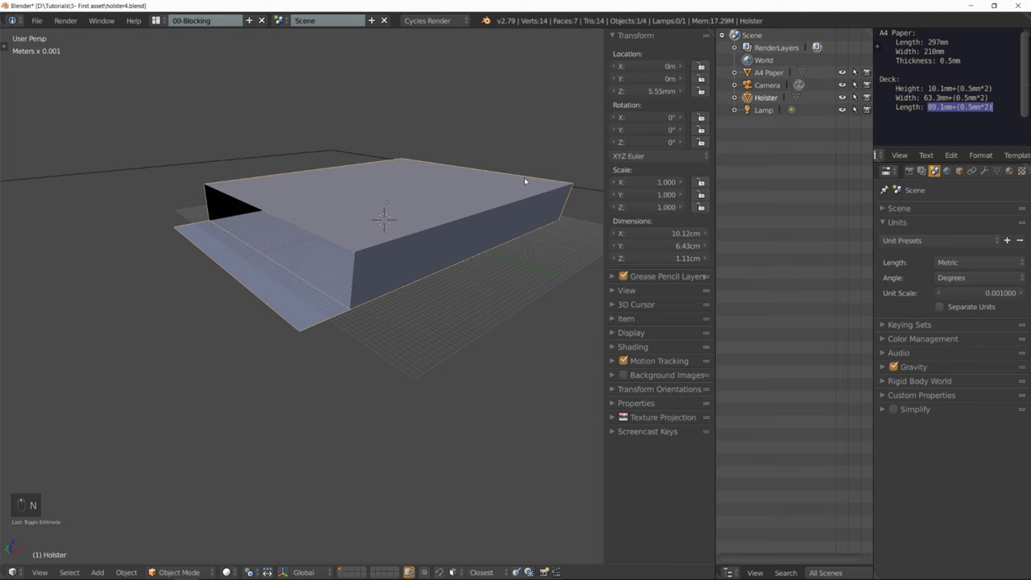
{"action": "left_click", "coordinate": [657, 258]}
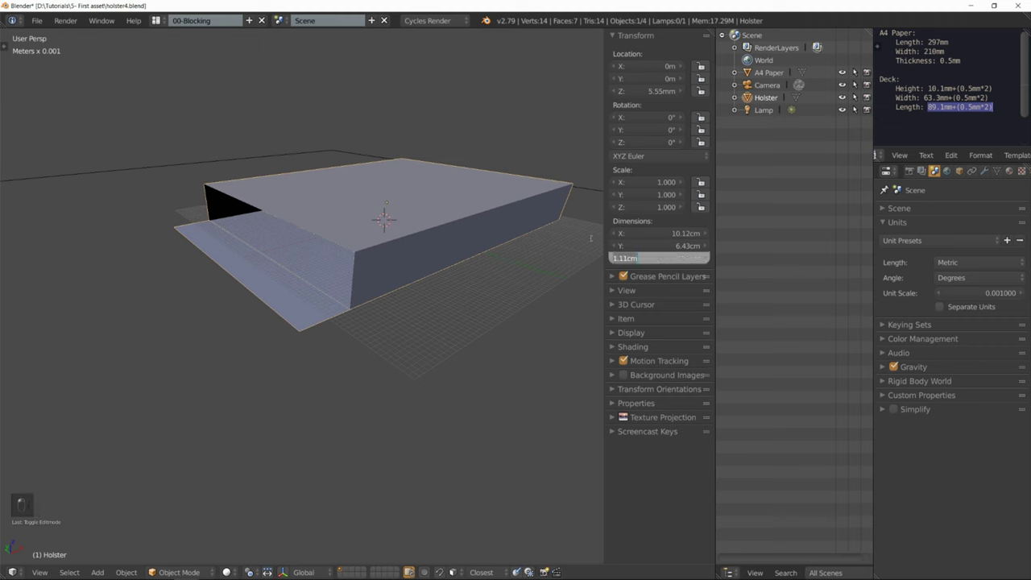
{"action": "key", "text": "Return"}
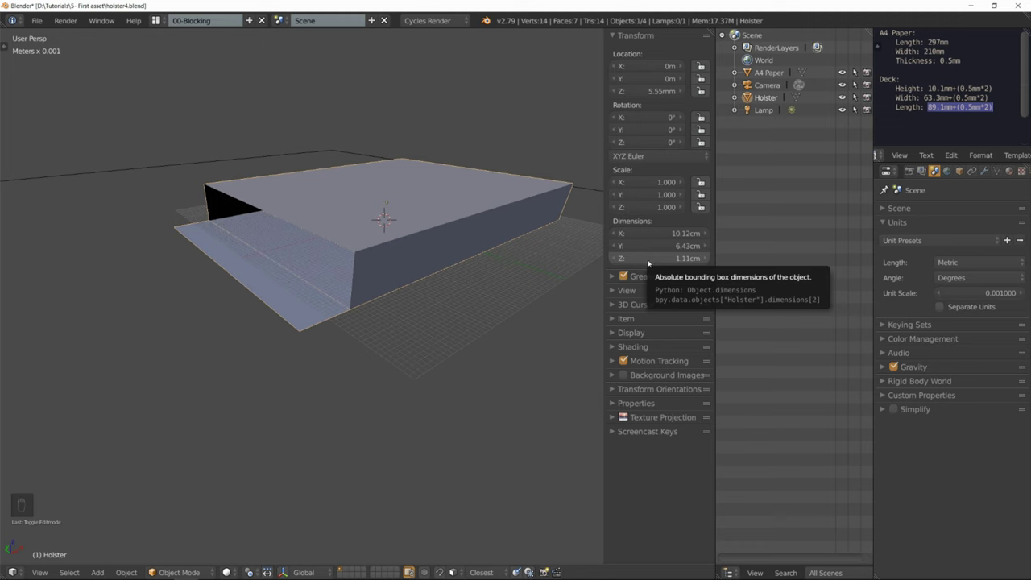
{"action": "key", "text": "ctrl+c"}
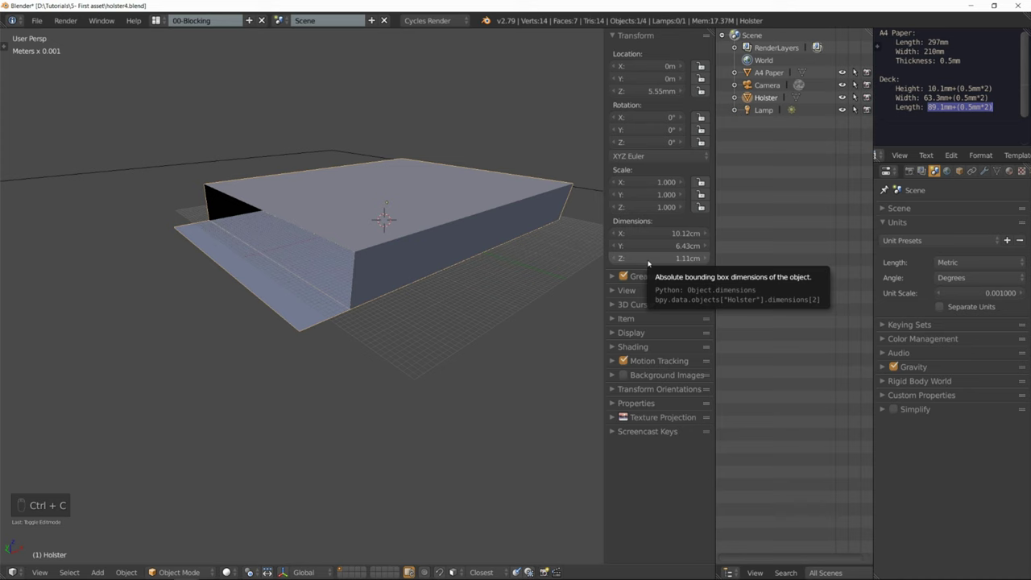
- Extrude the flap's outer edge outward by 1.11 cm in Edit Mode
{"action": "key", "text": "Tab"}
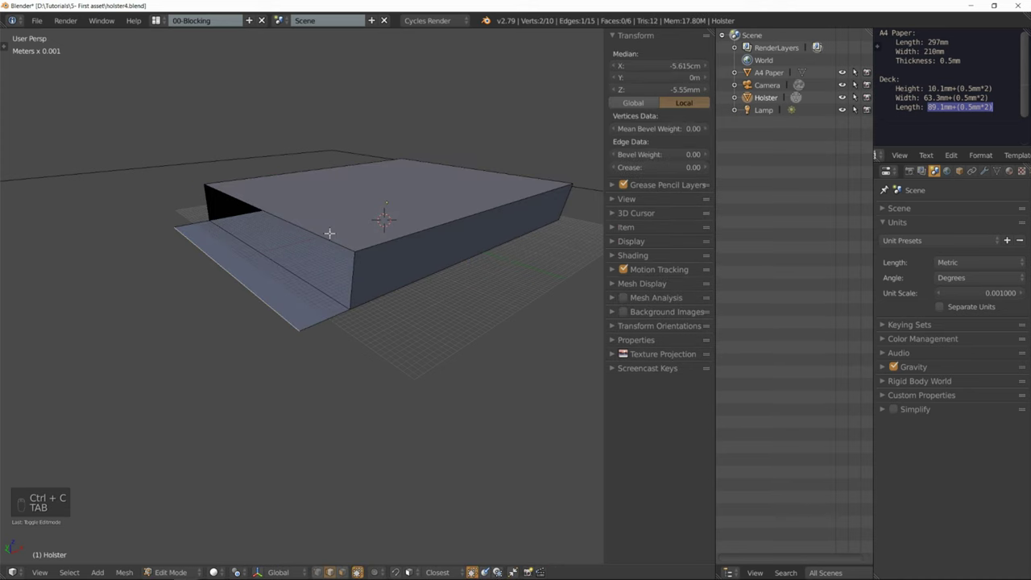
{"action": "middle_click_drag", "start_coordinate": [386, 226], "coordinate": [401, 224]}
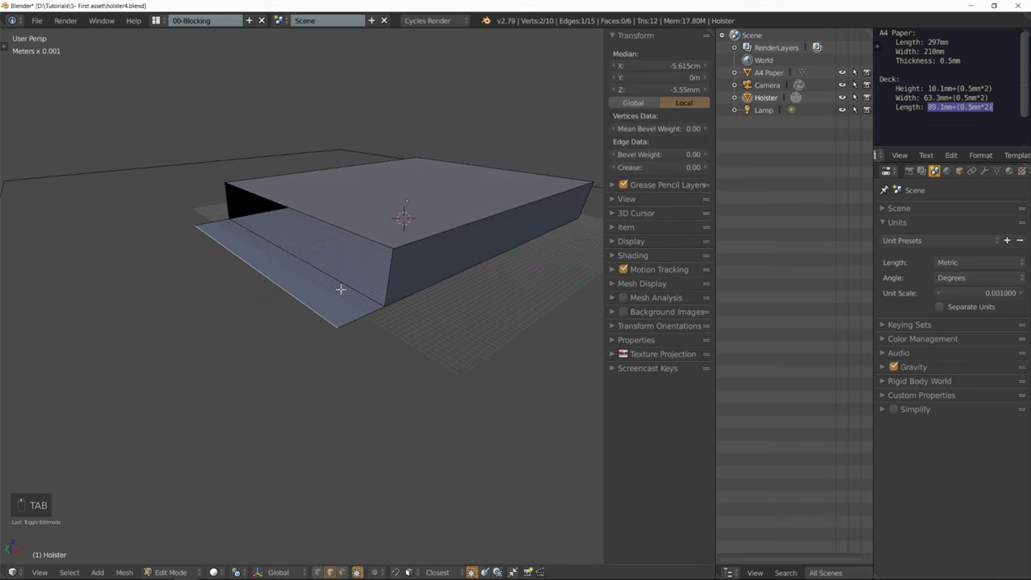
{"action": "right_click", "coordinate": [304, 272]}
{"action": "scroll", "coordinate": [303, 271], "scroll_direction": "down", "scroll_amount": 3}
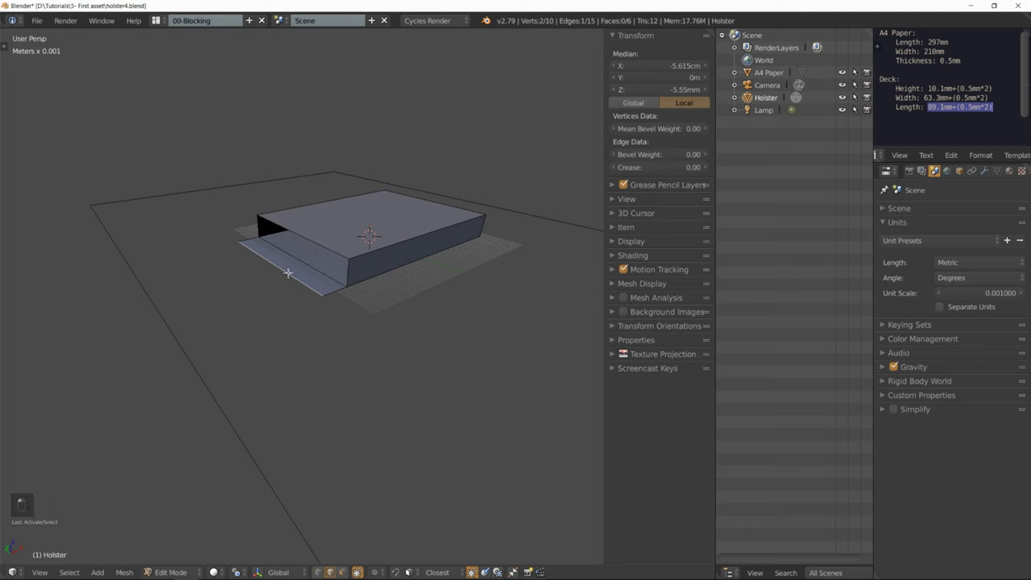
{"action": "key", "text": "e"}
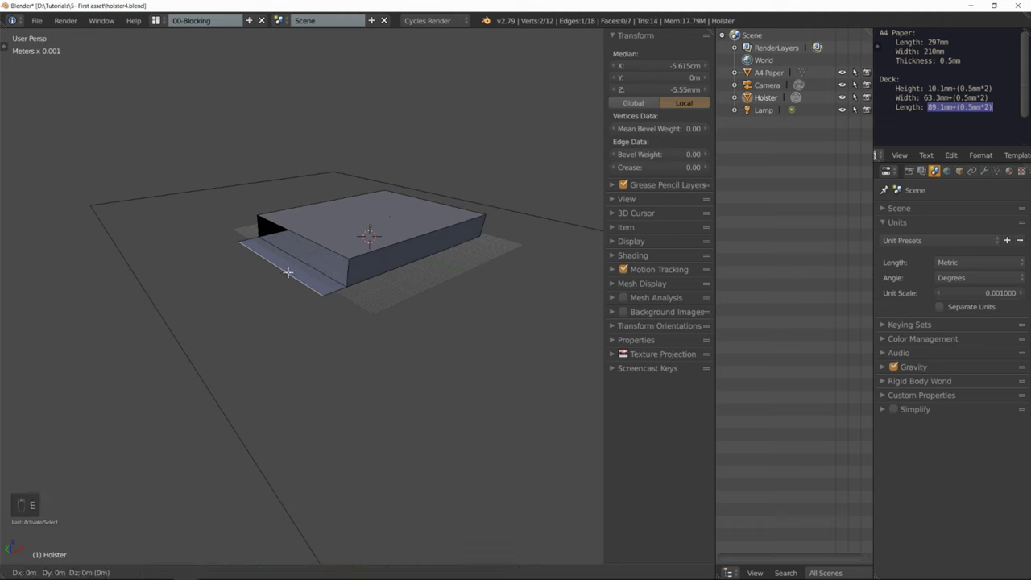
{"action": "type", "text": "1.11cm"}
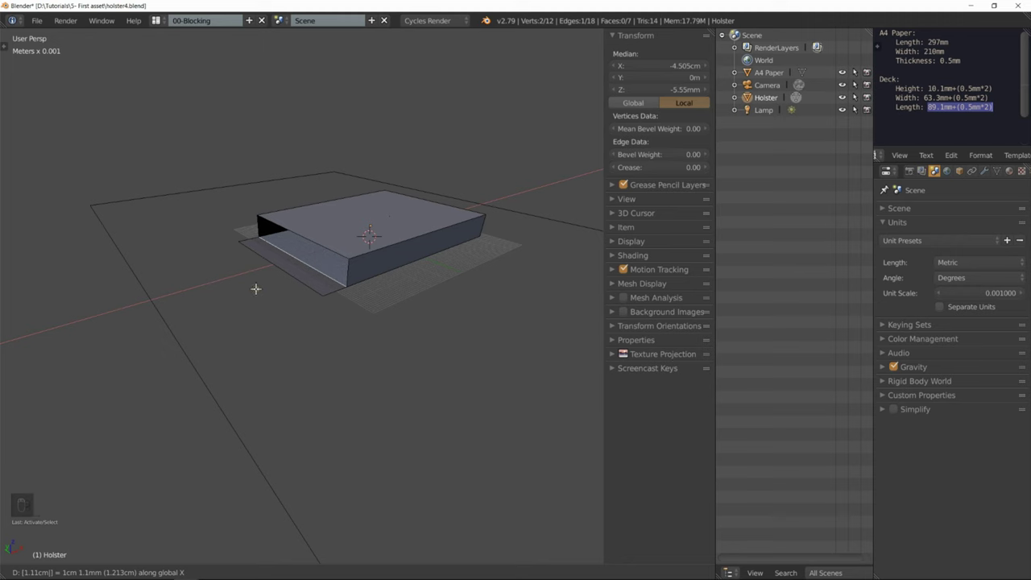
{"action": "key", "text": "minus"}
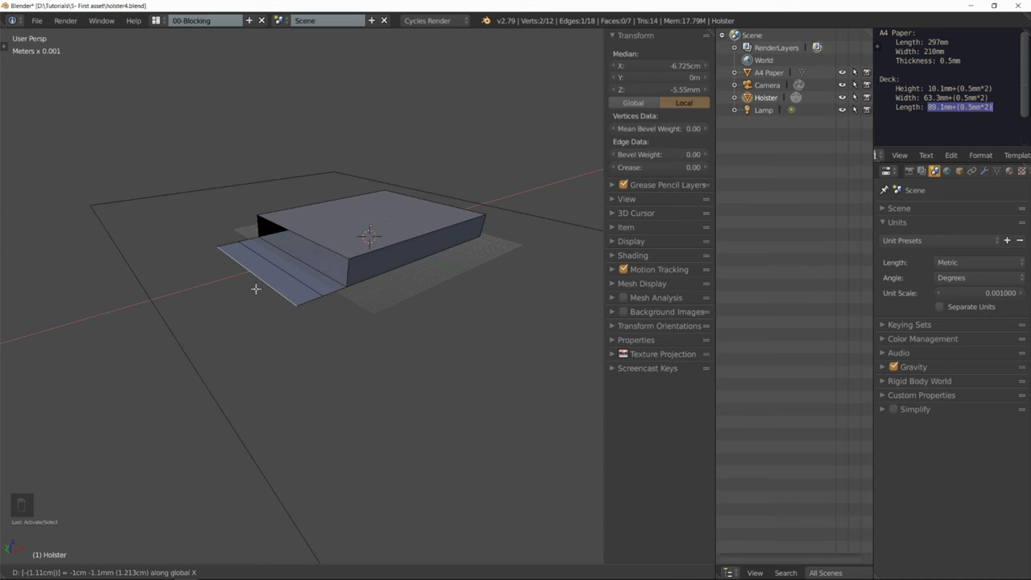
{"action": "key", "text": "Return"}
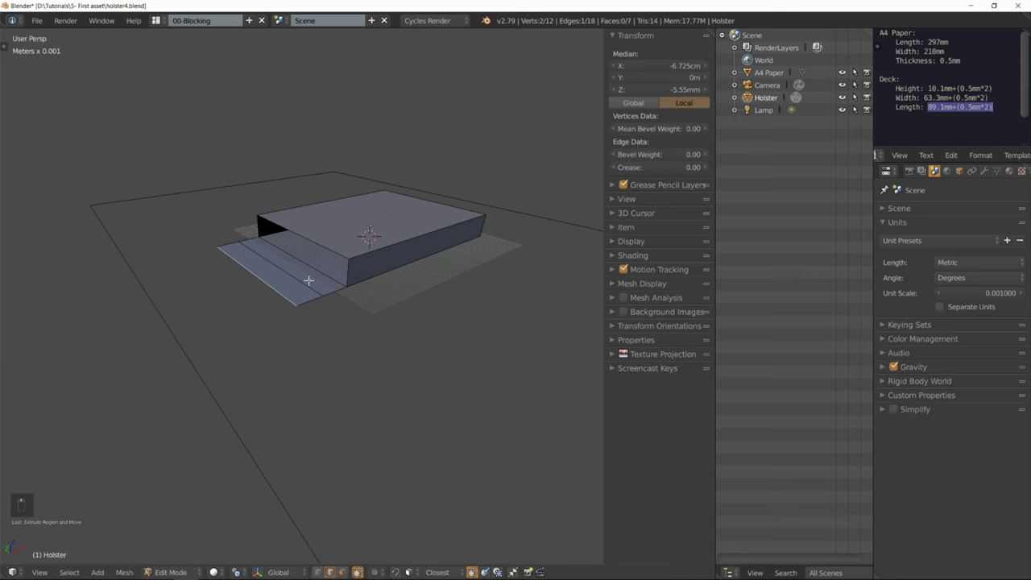
- Turn on edge length display and check the new 6.43 × 1.11 cm flap strip
{"action": "left_click", "coordinate": [616, 35]}
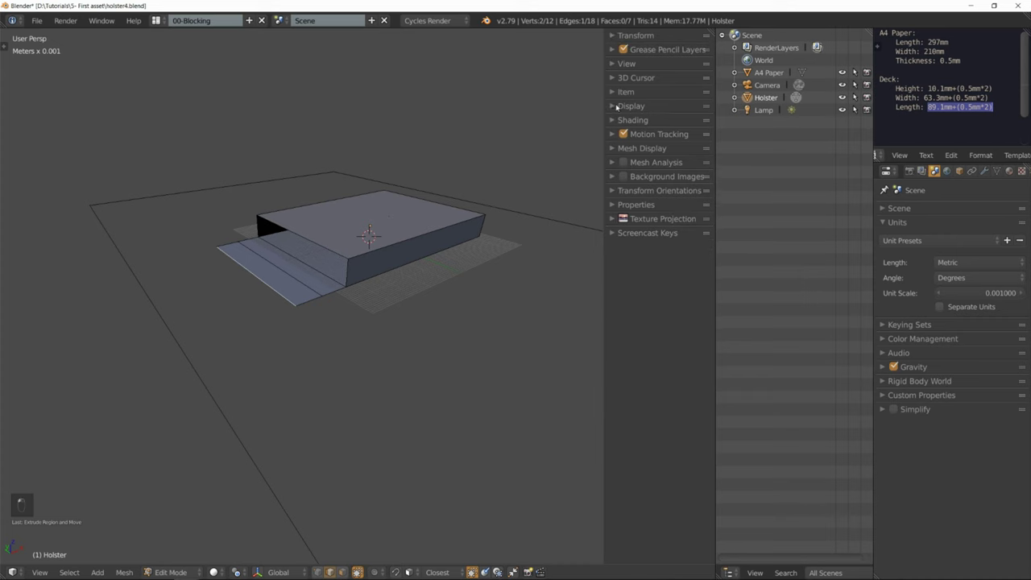
{"action": "left_click", "coordinate": [609, 148]}
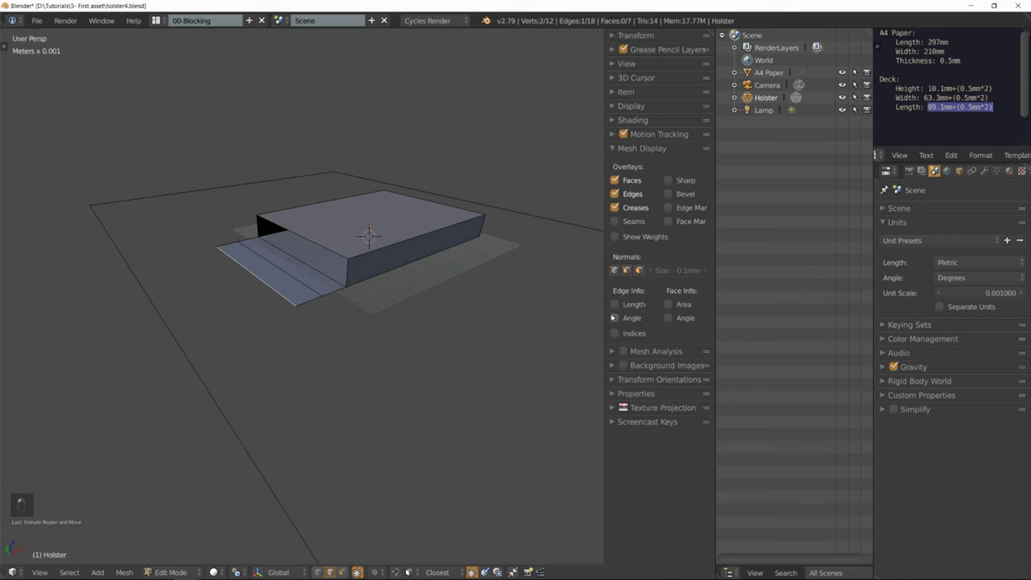
{"action": "left_click", "coordinate": [615, 303]}
{"action": "scroll", "coordinate": [293, 319], "scroll_direction": "up", "scroll_amount": 3}
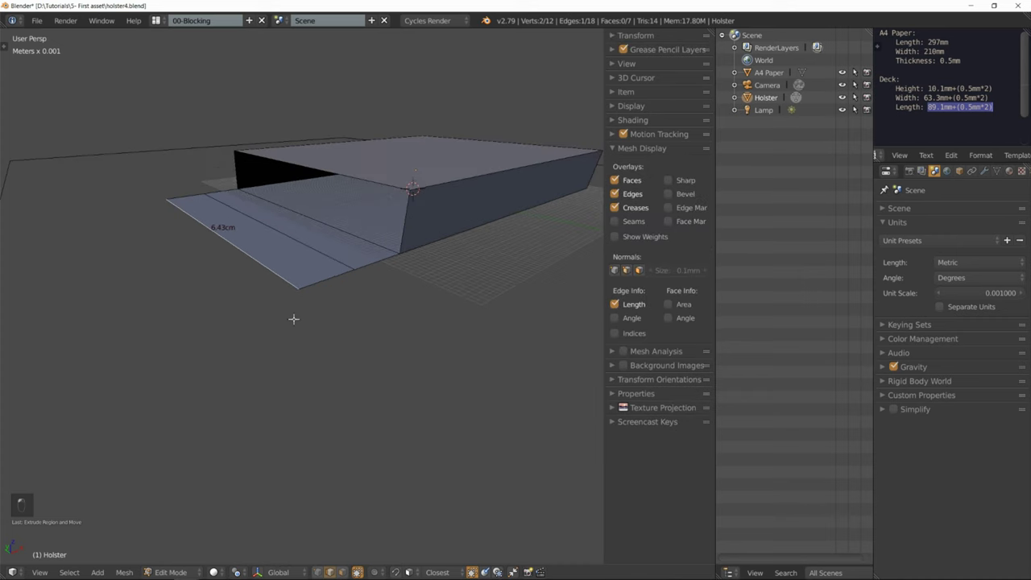
{"action": "right_click", "coordinate": [318, 282]}
{"action": "right_click", "coordinate": [248, 257]}
- Extrude the outer strip face upward into a raised block
{"action": "key", "text": "ctrl+Tab"}
{"action": "left_click", "coordinate": [265, 258]}
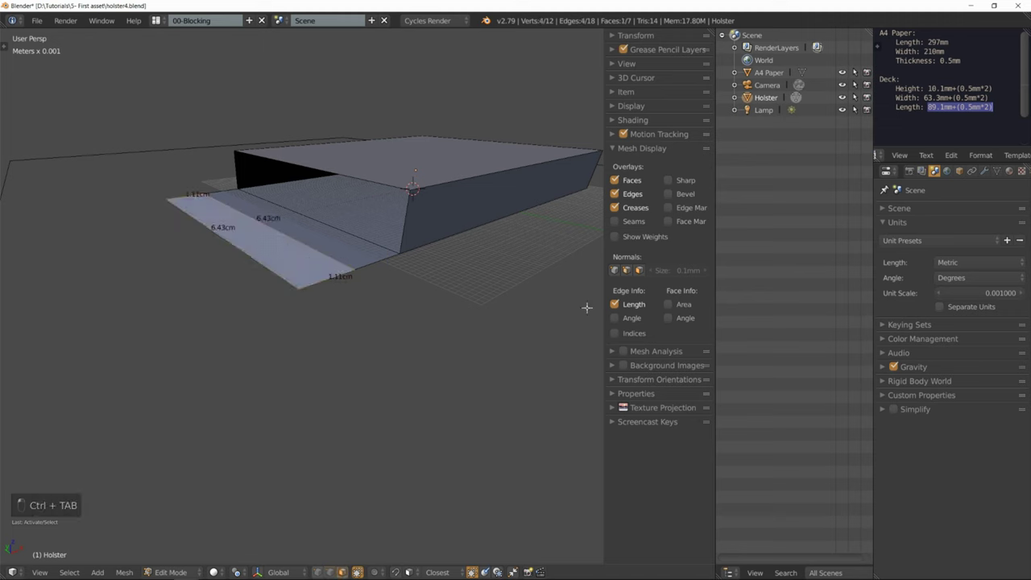
{"action": "left_click", "coordinate": [615, 304]}
{"action": "key", "text": "n"}
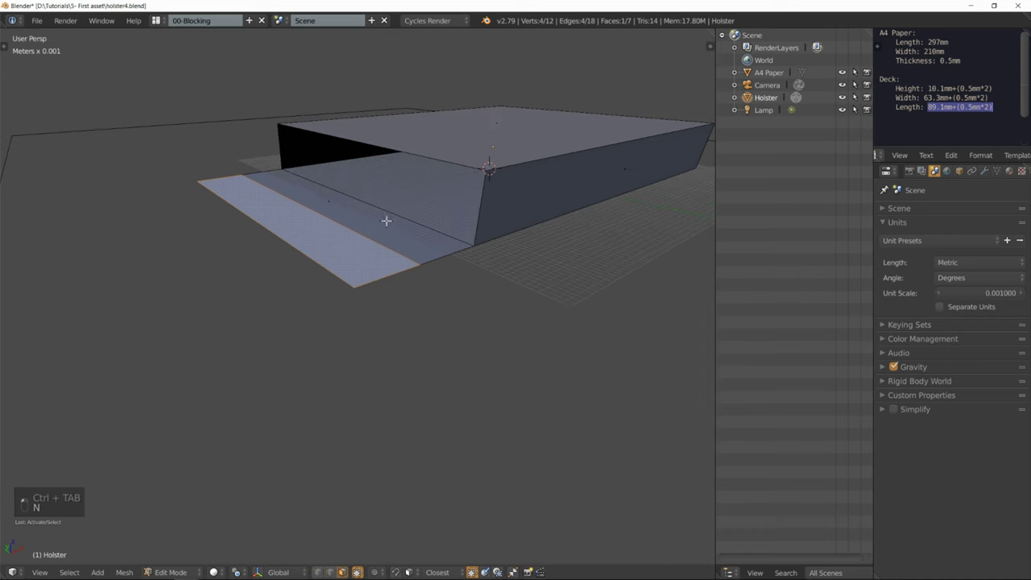
{"action": "key", "text": "e"}
{"action": "left_click", "coordinate": [342, 219]}
{"action": "middle_click_drag", "start_coordinate": [392, 193], "coordinate": [375, 194]}
- From orthographic top view, bevel the block's two outer corner edges with 8 segments
{"action": "key", "text": "ctrl+Tab"}
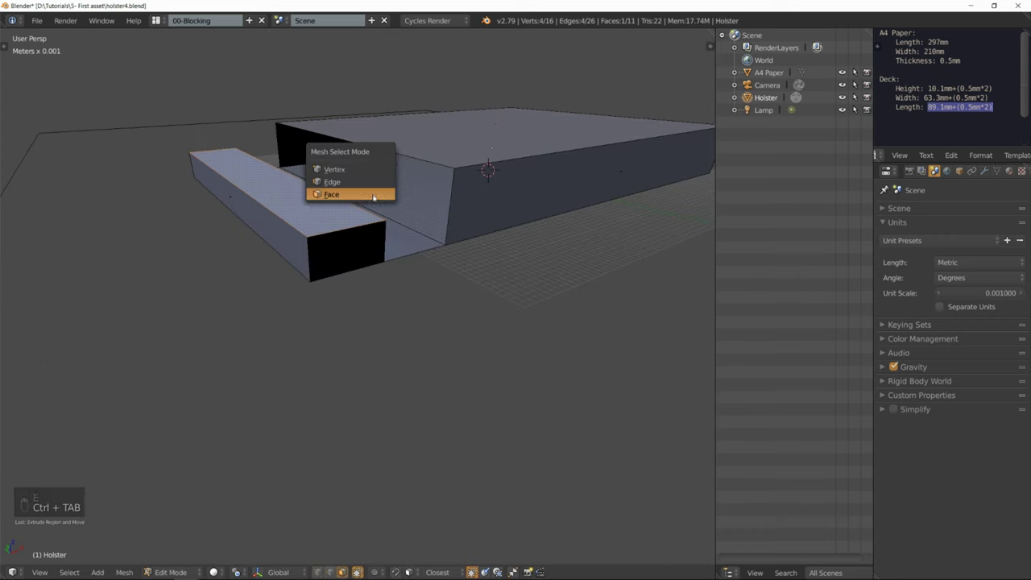
{"action": "left_click", "coordinate": [363, 183]}
{"action": "right_click", "coordinate": [201, 167]}
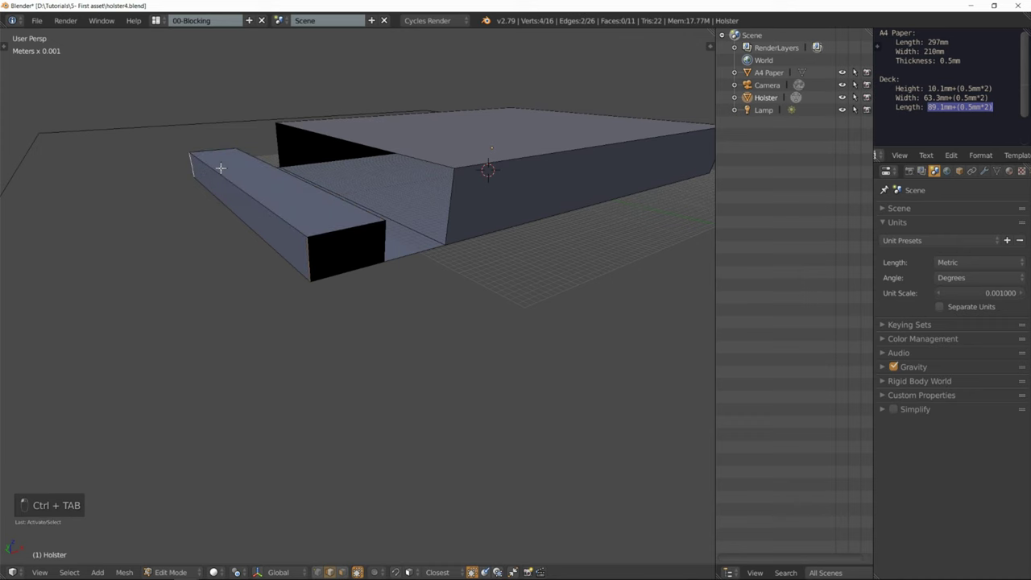
{"action": "mouse_move", "coordinate": [218, 166]}
{"action": "middle_mouse_down"}
{"action": "mouse_move", "coordinate": [272, 176]}
{"action": "mouse_move", "coordinate": [237, 175]}
{"action": "middle_mouse_up"}
{"action": "key", "text": "KP_7"}
{"action": "key", "text": "KP_5"}
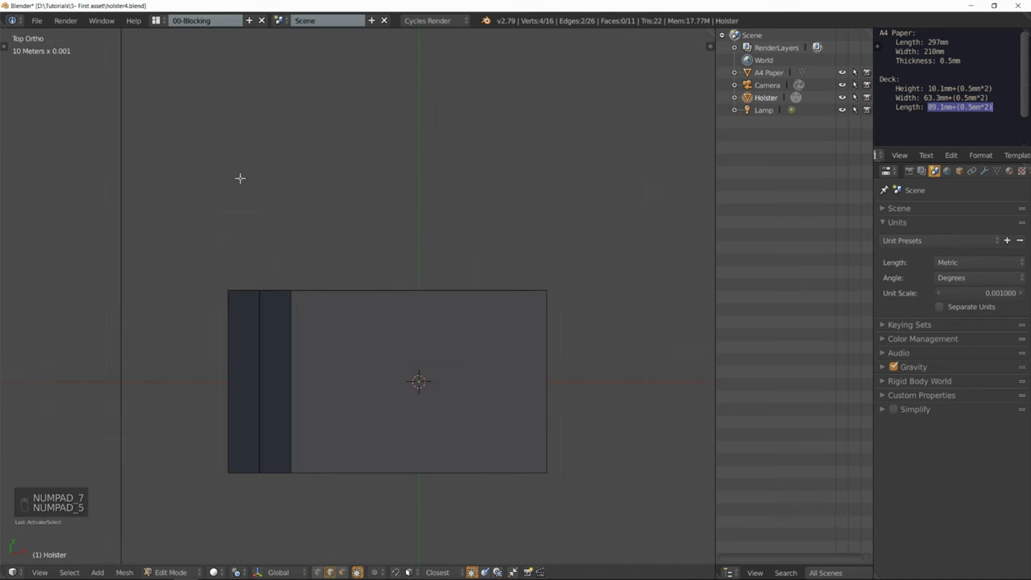
{"action": "middle_click_drag", "start_coordinate": [275, 215], "coordinate": [313, 161], "text": "shift"}
{"action": "scroll", "coordinate": [308, 166], "scroll_direction": "up", "scroll_amount": 3}
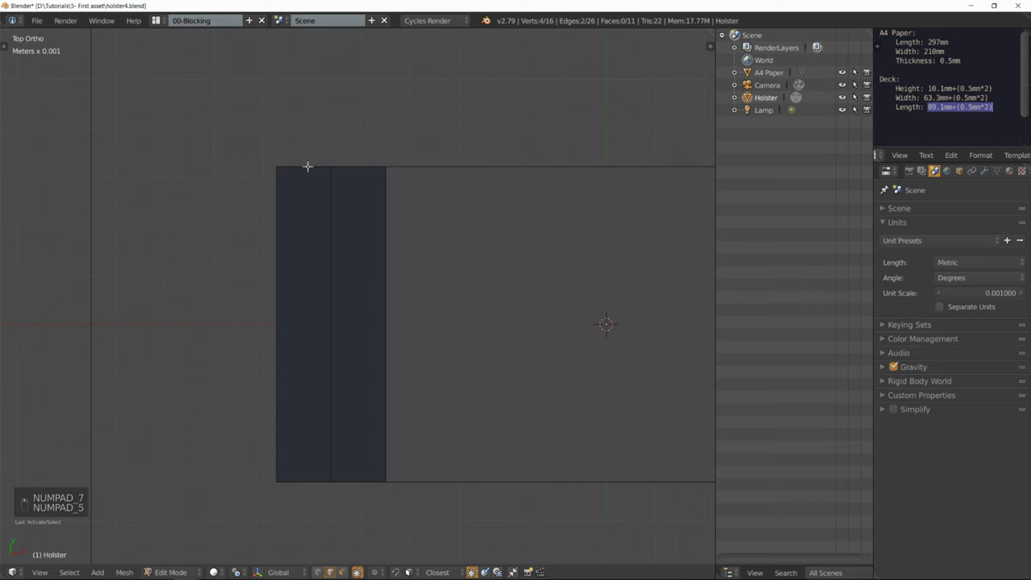
{"action": "scroll", "coordinate": [302, 181], "scroll_direction": "down", "scroll_amount": 1}
{"action": "key", "text": "ctrl+b"}
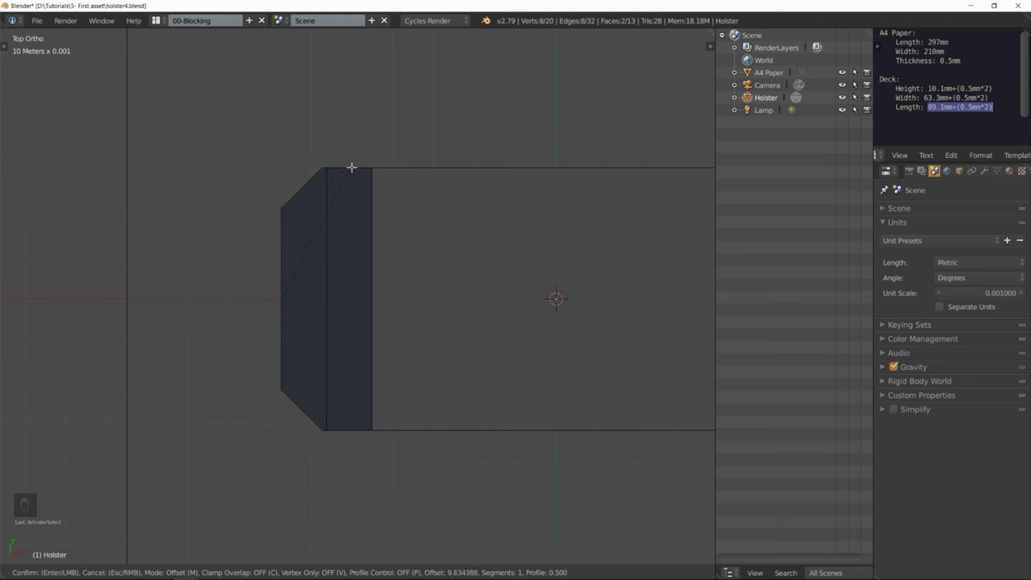
{"action": "scroll", "coordinate": [351, 167], "scroll_direction": "up", "scroll_amount": 2}
{"action": "scroll", "coordinate": [351, 167], "scroll_direction": "up", "scroll_amount": 1}
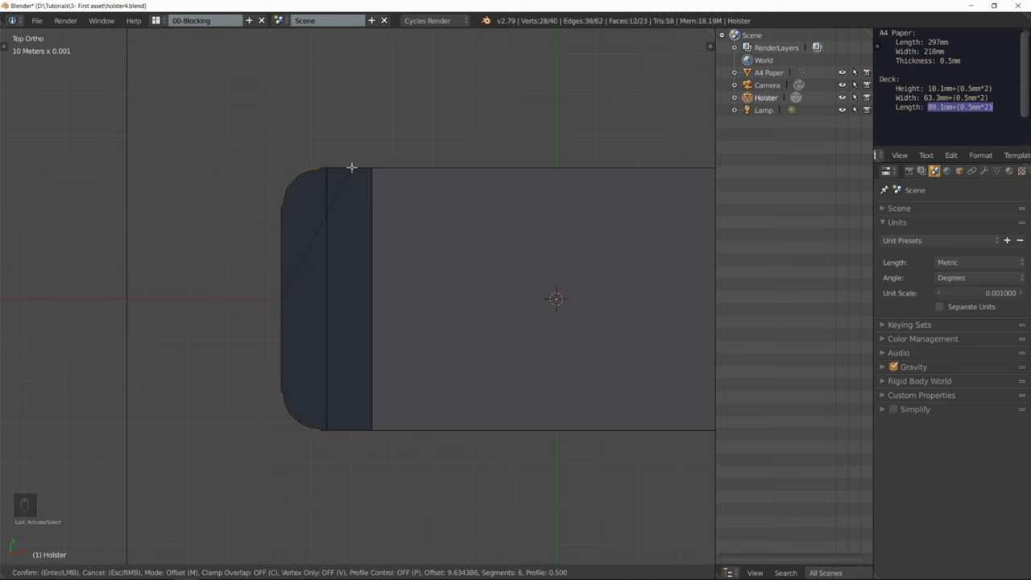
{"action": "left_click", "coordinate": [351, 167]}
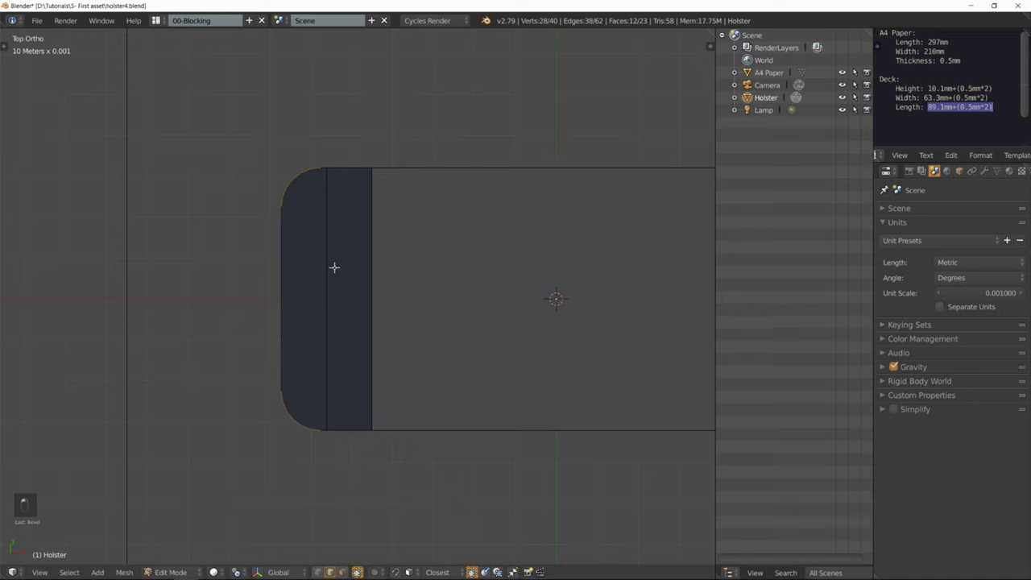
- In face select mode, select the raised flap's top face and set snapping to vertices
{"action": "middle_click_drag", "start_coordinate": [334, 268], "coordinate": [336, 227]}
{"action": "key", "text": "KP_5"}
{"action": "scroll", "coordinate": [362, 242], "scroll_direction": "down", "scroll_amount": 3}
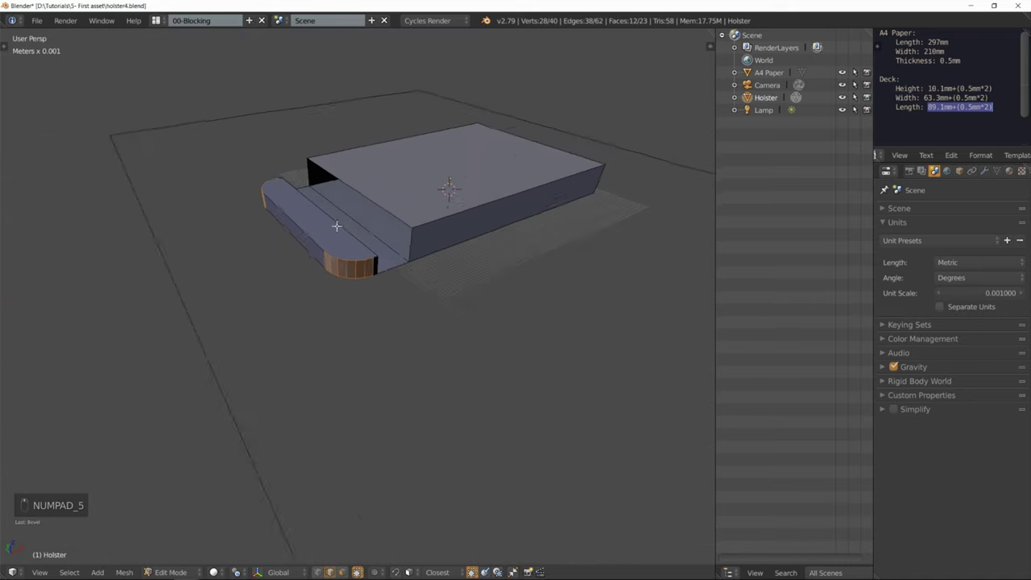
{"action": "scroll", "coordinate": [336, 226], "scroll_direction": "up", "scroll_amount": 2}
{"action": "key", "text": "ctrl+Tab"}
{"action": "left_click", "coordinate": [318, 237]}
{"action": "right_click", "coordinate": [326, 213]}
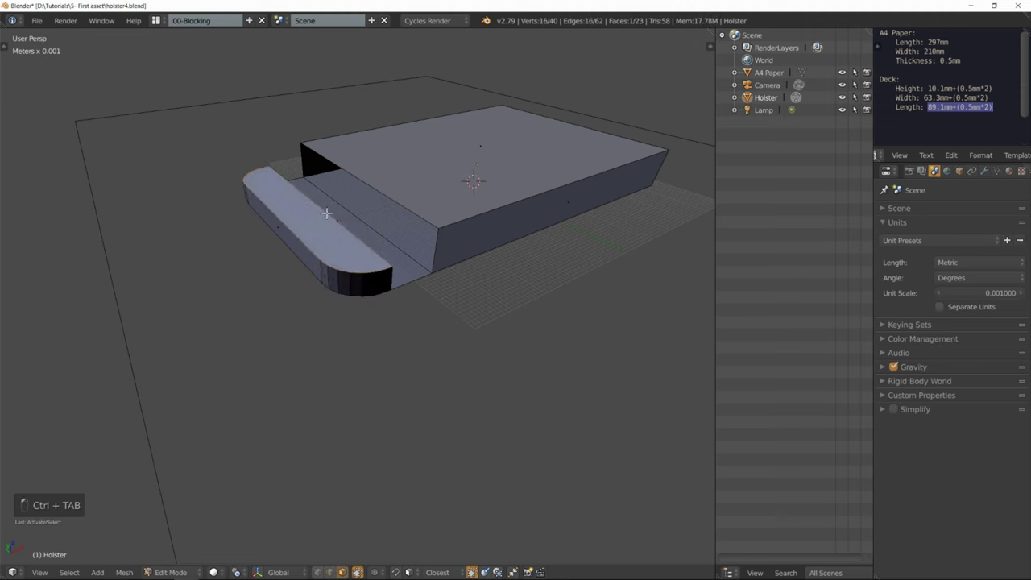
{"action": "left_click", "coordinate": [413, 571]}
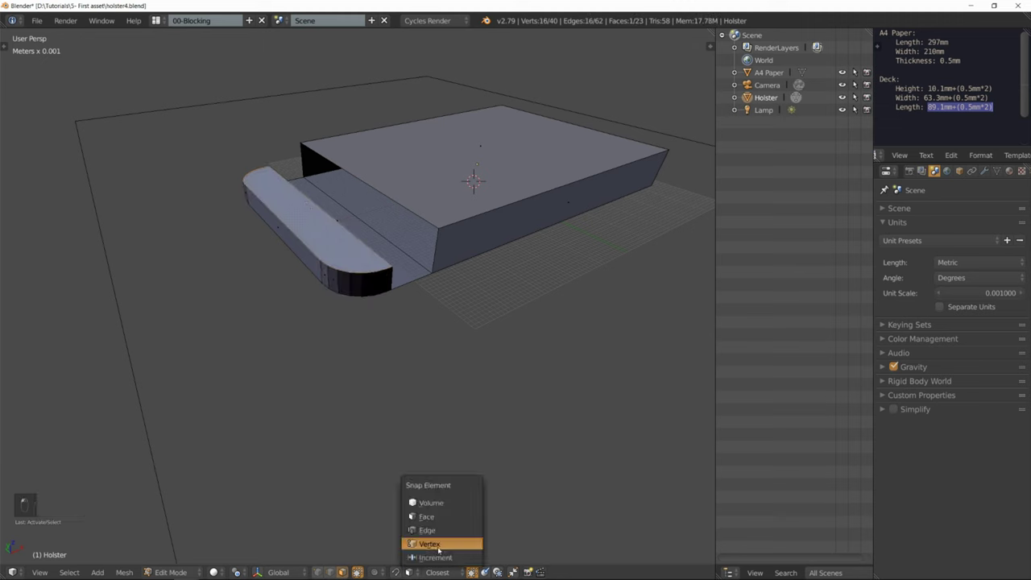
{"action": "left_click", "coordinate": [439, 545]}
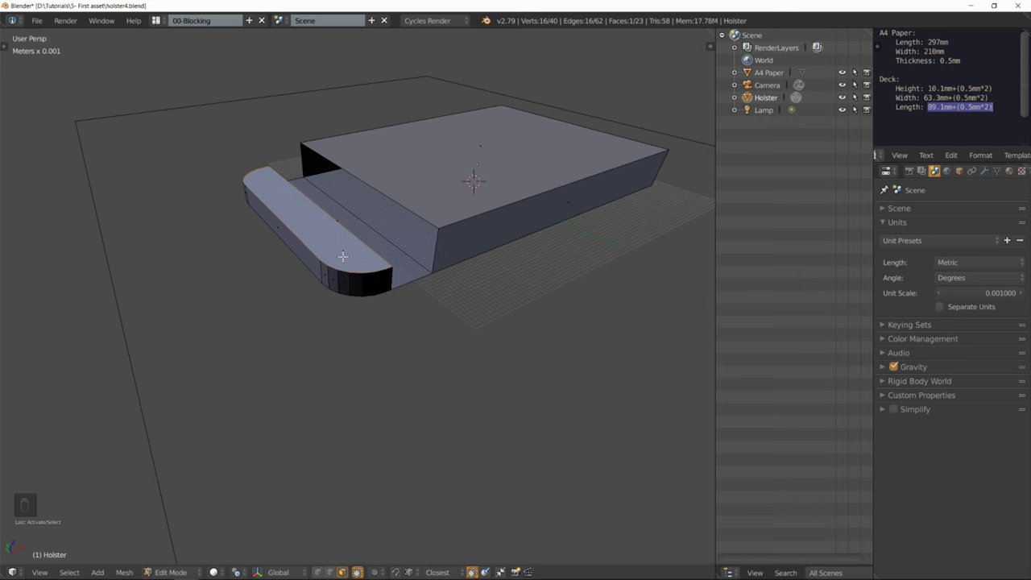
- Lower the flap's top face 5.842 mm along Z to the holster base
{"action": "scroll", "coordinate": [329, 243], "scroll_direction": "up", "scroll_amount": 1}
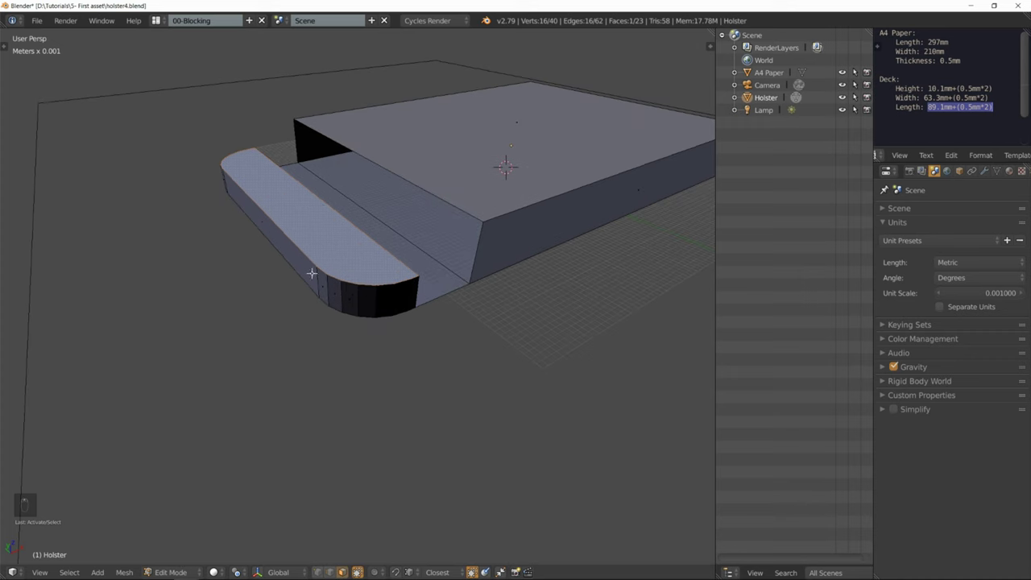
{"action": "key", "text": "g"}
{"action": "key", "text": "z"}
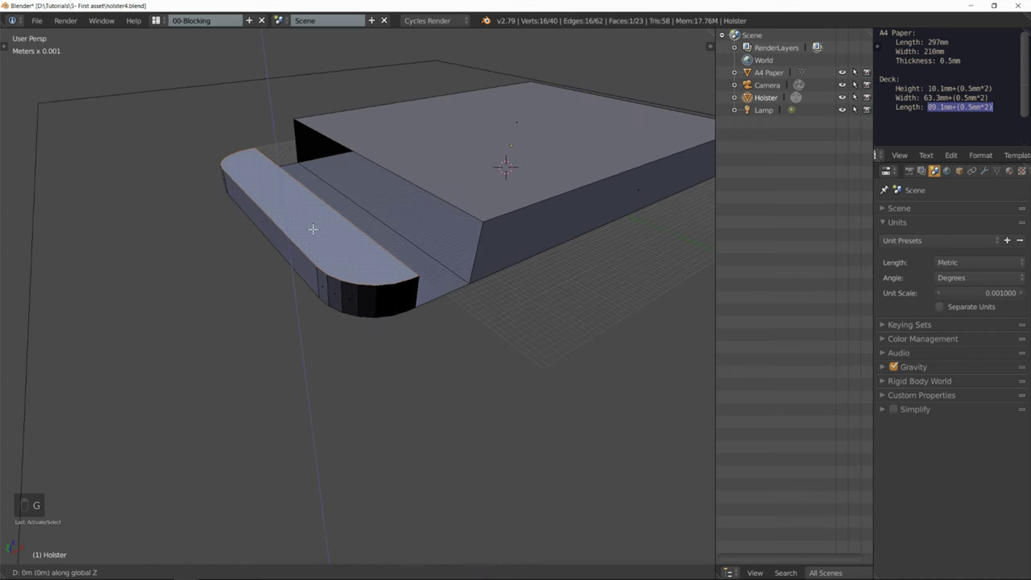
{"action": "right_click", "coordinate": [361, 231]}
{"action": "key", "text": "g"}
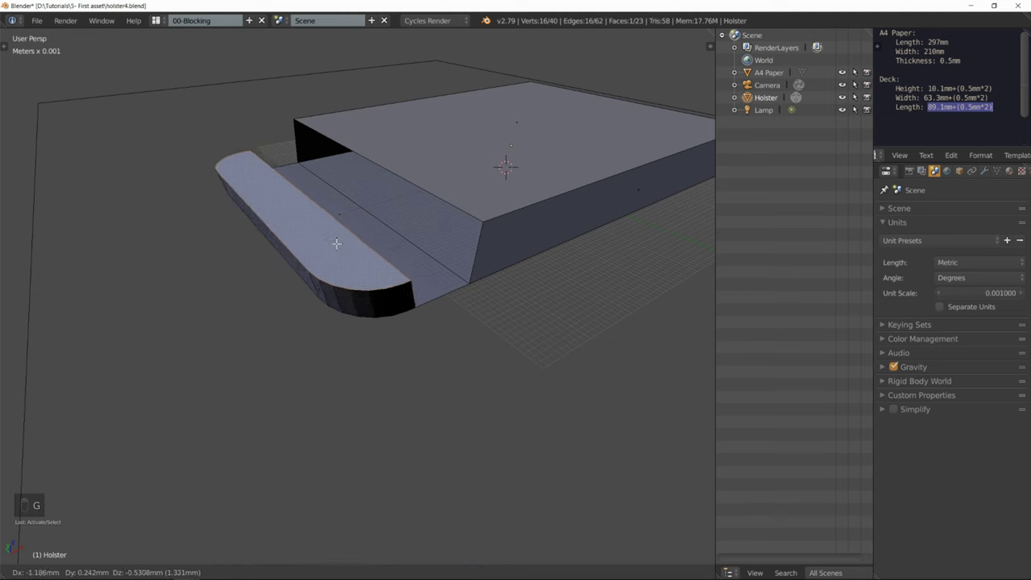
{"action": "middle_click", "coordinate": [350, 232]}
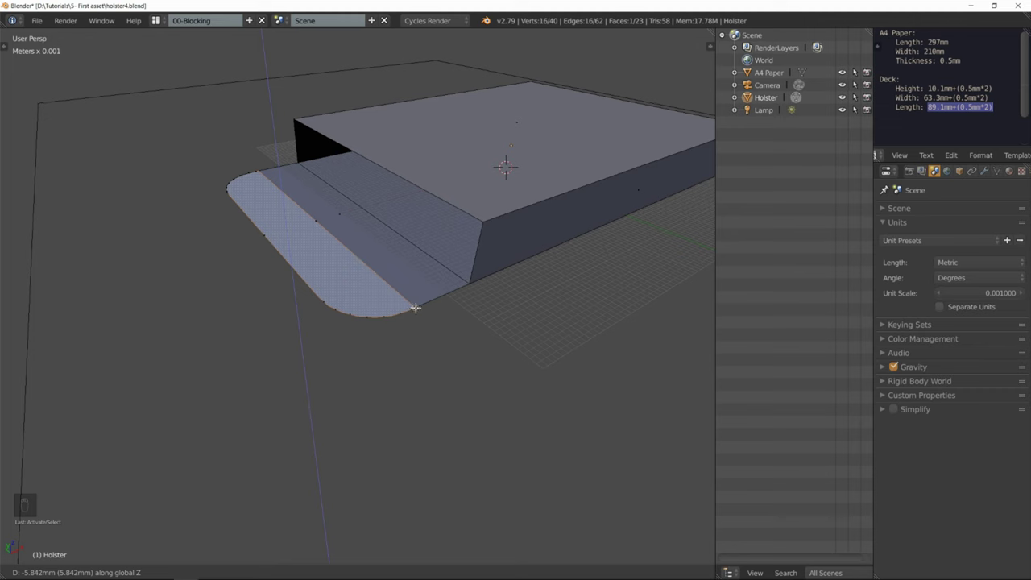
{"action": "left_click", "coordinate": [415, 308]}
{"action": "middle_click_drag", "start_coordinate": [412, 288], "coordinate": [422, 291]}
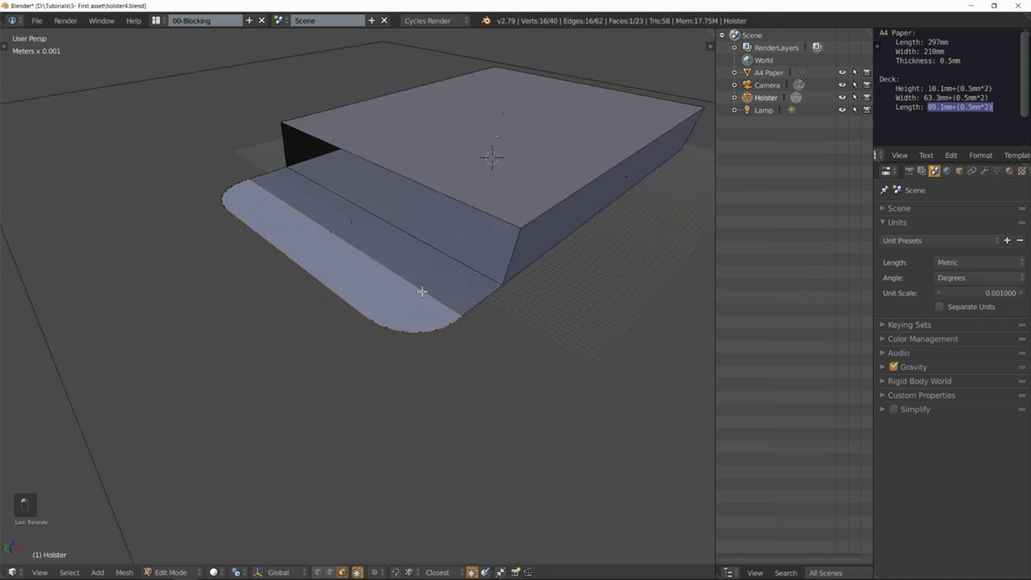
- Select all and Remove Doubles, reducing the holster mesh from 40 to 24 vertices
{"action": "key", "text": "a"}
{"action": "key", "text": "a"}
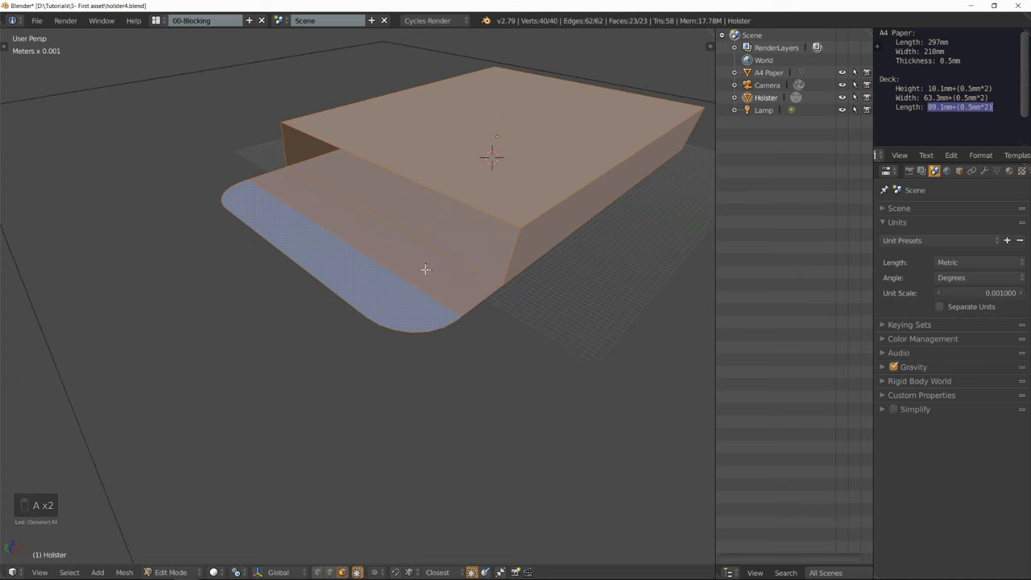
{"action": "key", "text": "w"}
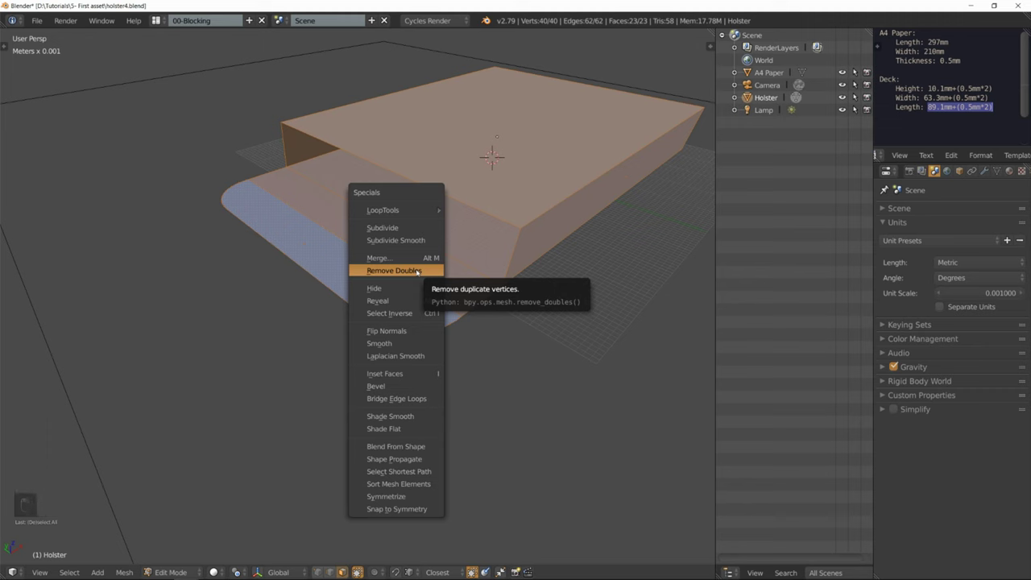
{"action": "left_click", "coordinate": [418, 272]}
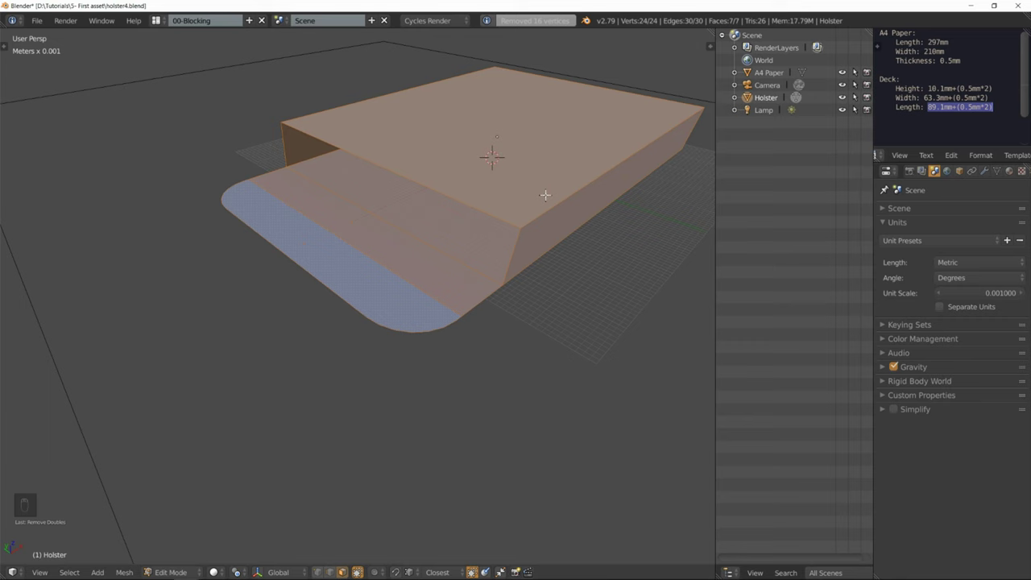
{"action": "scroll", "coordinate": [545, 195], "scroll_direction": "down", "scroll_amount": 3}
{"action": "middle_click_drag", "start_coordinate": [566, 246], "coordinate": [531, 257]}
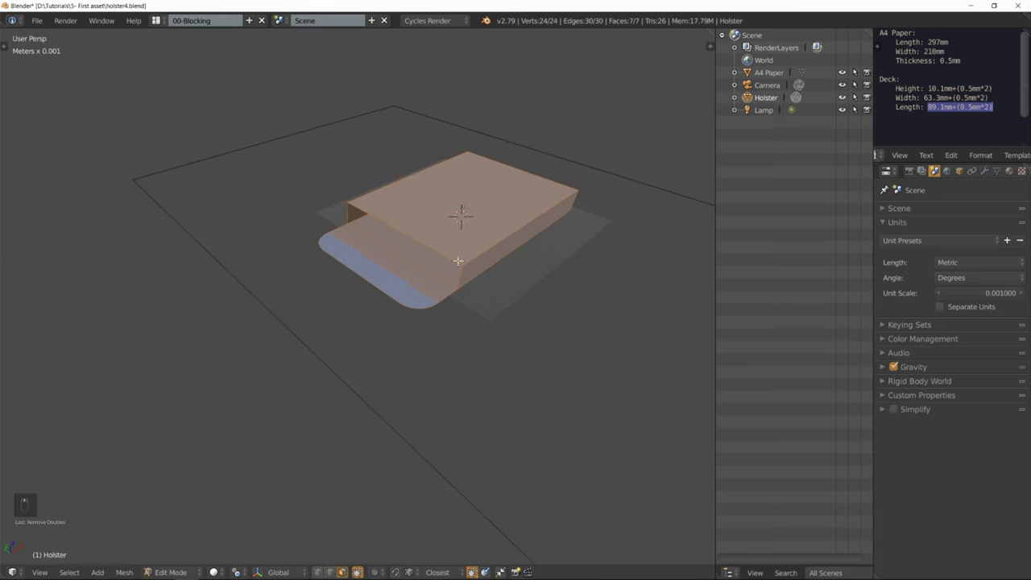
{"action": "middle_click_drag", "start_coordinate": [458, 260], "coordinate": [459, 256]}
{"action": "scroll", "coordinate": [459, 256], "scroll_direction": "up", "scroll_amount": 1}
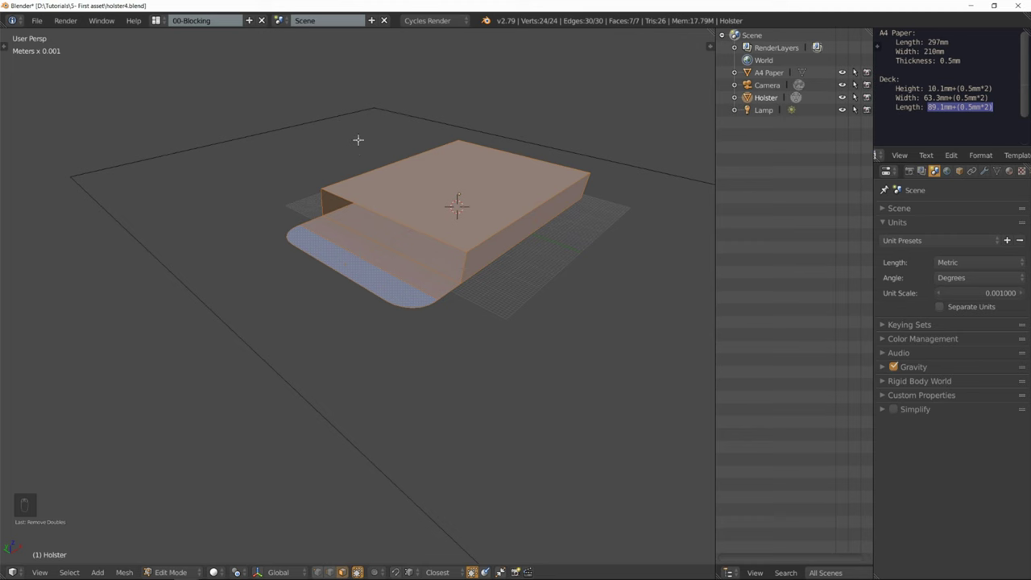
- Toggle Automerge on and off twice in the 3D view header
{"action": "left_click", "coordinate": [499, 572]}
{"action": "left_click", "coordinate": [500, 572]}
{"action": "middle_click_drag", "start_coordinate": [537, 430], "coordinate": [519, 394], "text": "shift"}
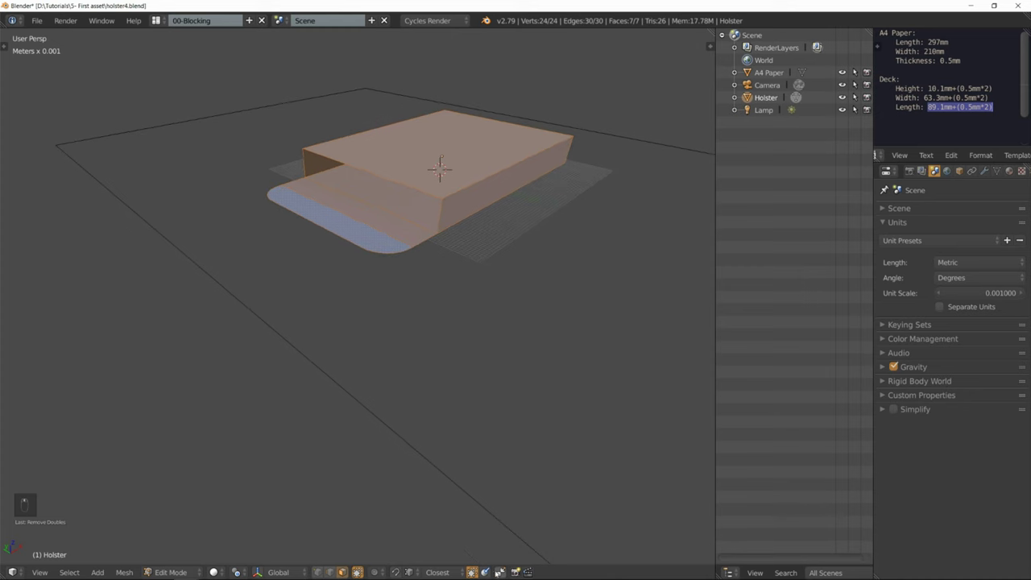
{"action": "left_click", "coordinate": [500, 571]}
{"action": "left_click", "coordinate": [500, 572]}
{"action": "middle_click_drag", "start_coordinate": [501, 227], "coordinate": [480, 261]}
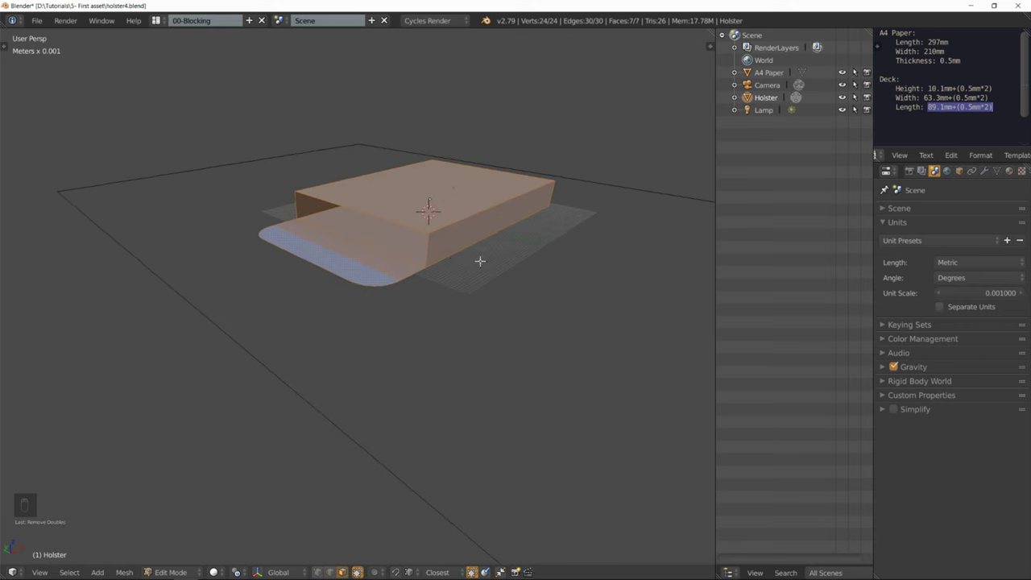
{"action": "scroll", "coordinate": [459, 258], "scroll_direction": "up", "scroll_amount": 2}
{"action": "scroll", "coordinate": [442, 256], "scroll_direction": "down", "scroll_amount": 3}
{"action": "scroll", "coordinate": [435, 266], "scroll_direction": "up", "scroll_amount": 2}
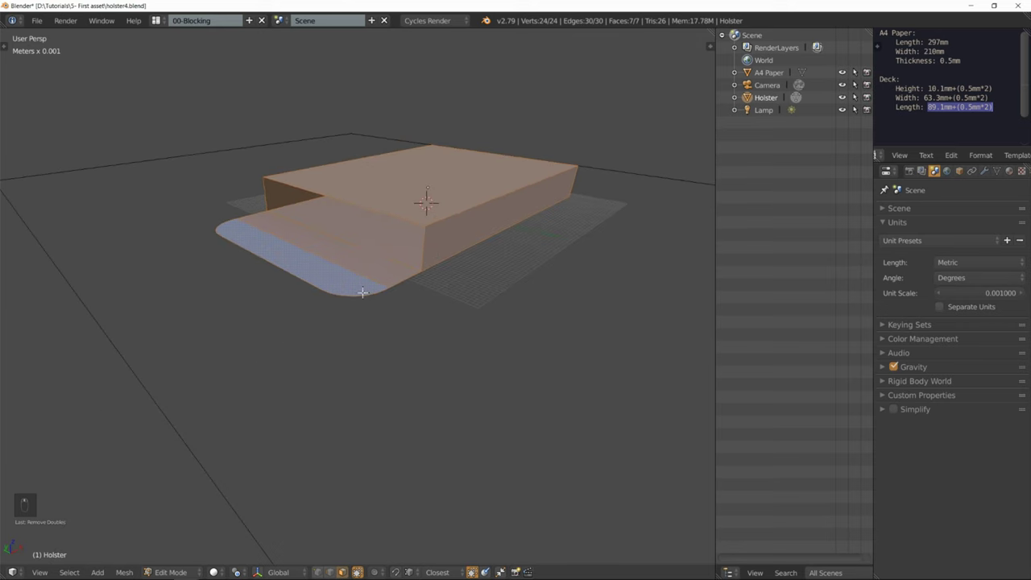
- Undo twice, then lower the flap top along Z to the base again
{"action": "key", "text": "ctrl+z"}
{"action": "key", "text": "ctrl+z"}
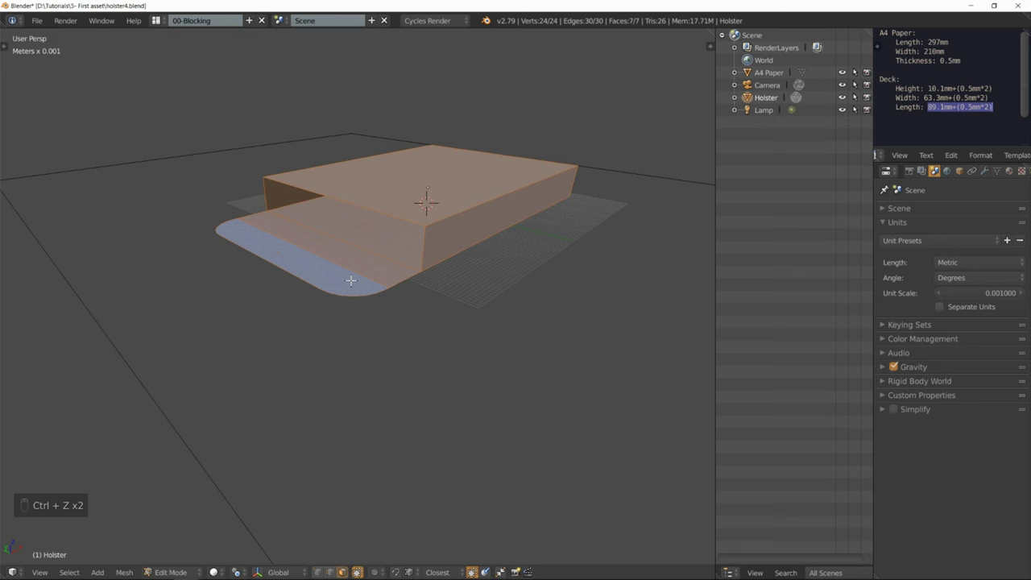
{"action": "key", "text": "ctrl+z"}
{"action": "key", "text": "ctrl+z"}
{"action": "key", "text": "ctrl+z"}
{"action": "key", "text": "ctrl+z"}
{"action": "key", "text": "ctrl+z"}
{"action": "key", "text": "ctrl+z"}
{"action": "key", "text": "ctrl+z"}
{"action": "key", "text": "ctrl+z"}
{"action": "key", "text": "ctrl+z"}
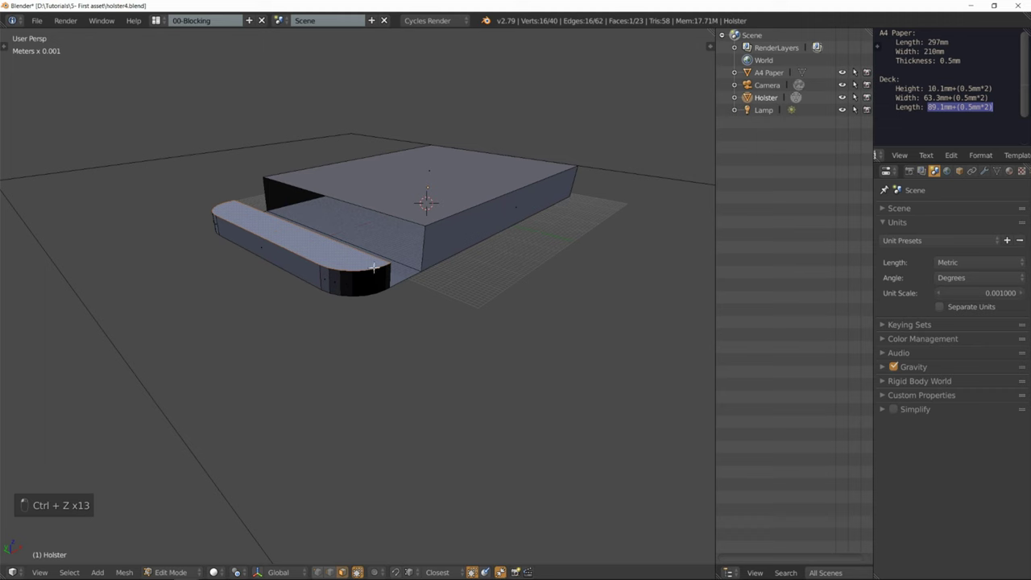
{"action": "key", "text": "g"}
{"action": "key", "text": "z"}
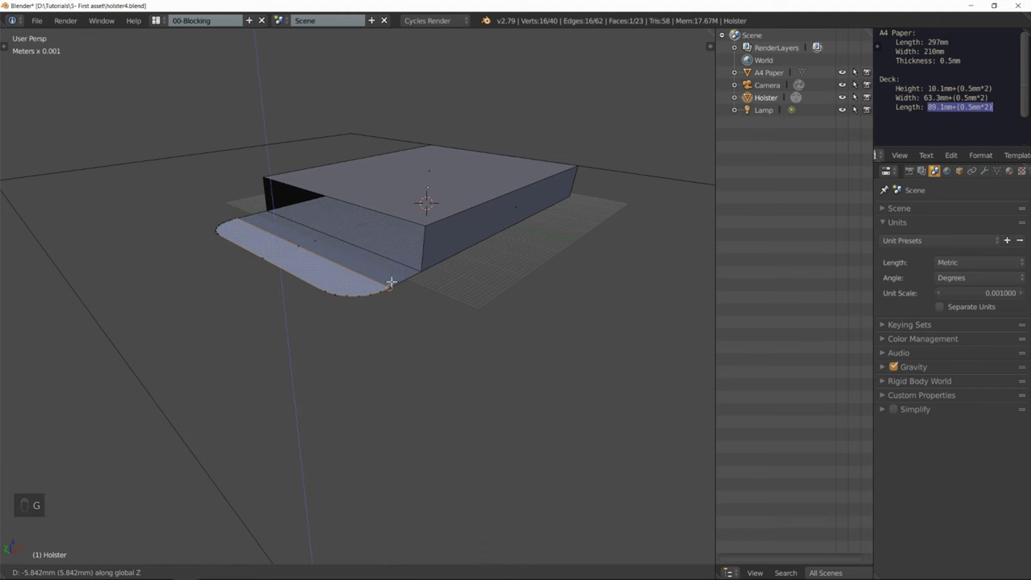
{"action": "left_click", "coordinate": [390, 281]}
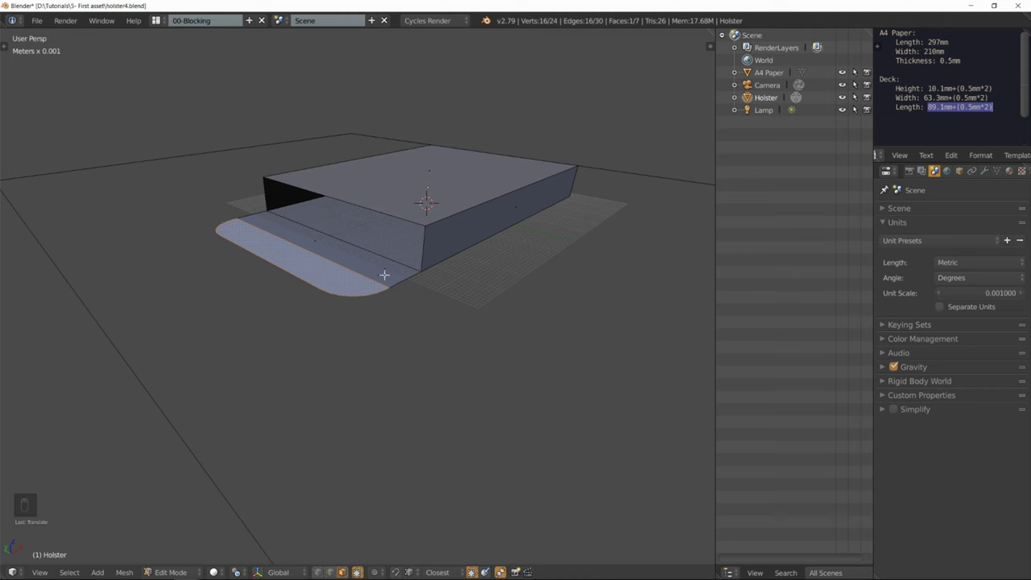
- Run Remove Doubles again (0 removed), then pick the strip and rounded flap faces
{"action": "key", "text": "a"}
{"action": "key", "text": "a"}
{"action": "key", "text": "w"}
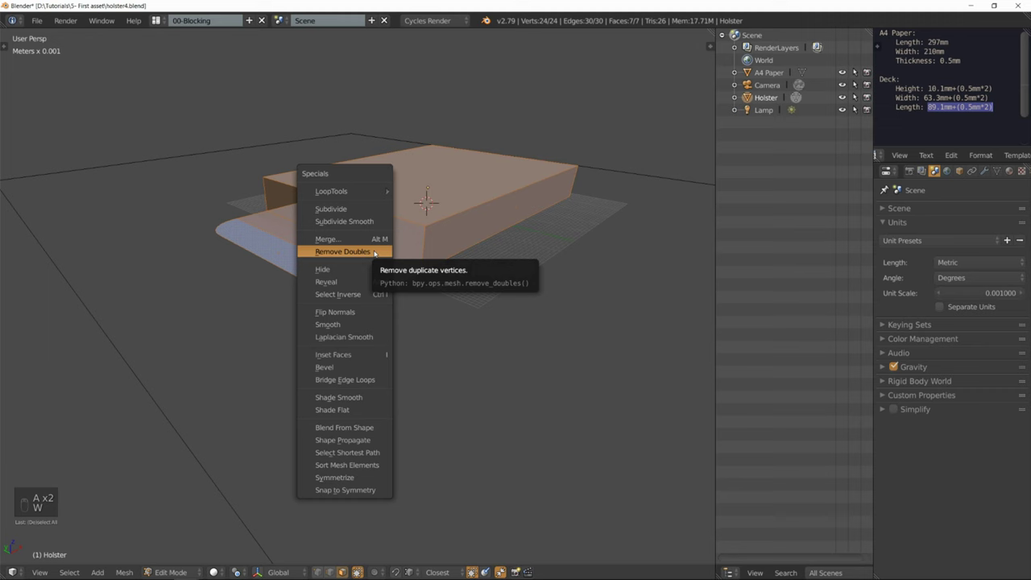
{"action": "left_click", "coordinate": [373, 251]}
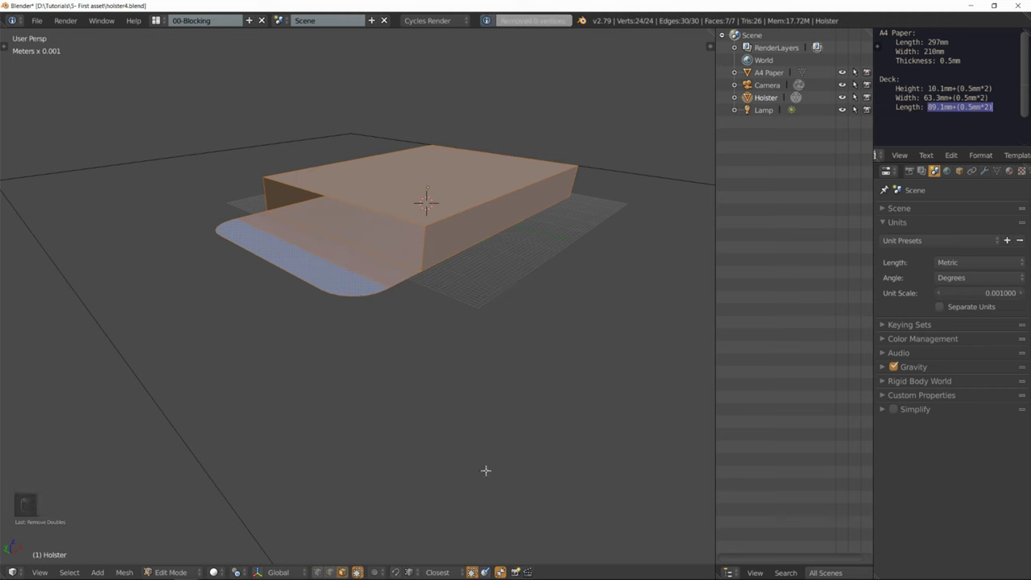
{"action": "middle_click_drag", "start_coordinate": [516, 212], "coordinate": [552, 253]}
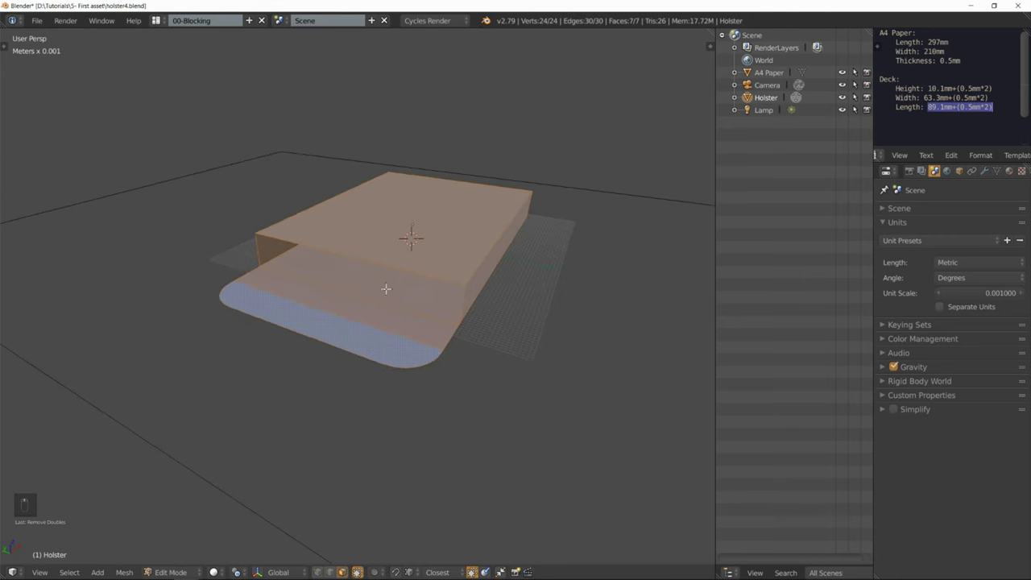
{"action": "scroll", "coordinate": [365, 333], "scroll_direction": "up", "scroll_amount": 2}
{"action": "left_click", "coordinate": [366, 333]}
{"action": "left_click", "coordinate": [338, 396]}
- Delete one face of the box
{"action": "left_click", "coordinate": [340, 385]}
{"action": "left_click", "coordinate": [340, 380]}
{"action": "left_click", "coordinate": [352, 373]}
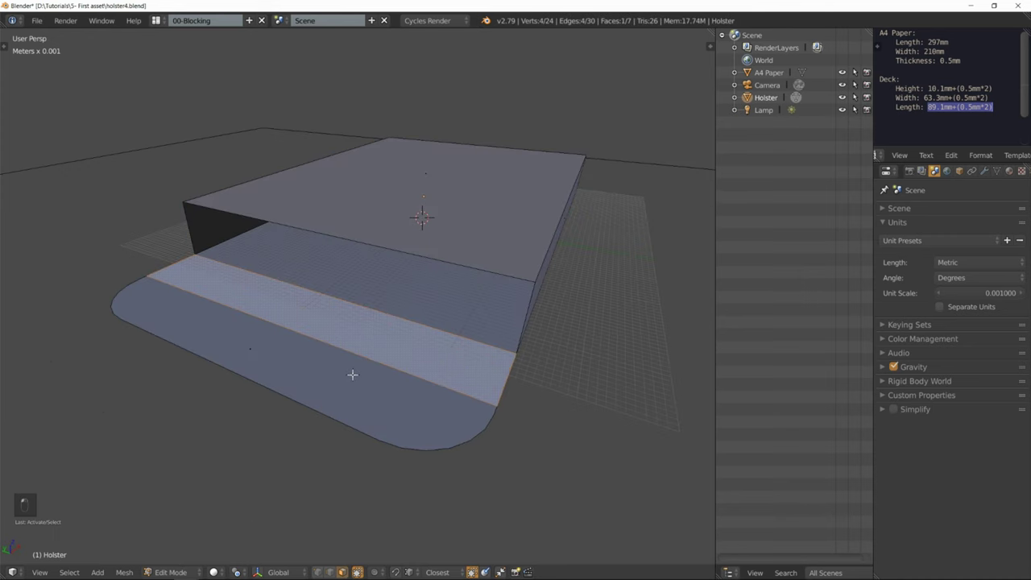
{"action": "left_click", "coordinate": [362, 362]}
{"action": "scroll", "coordinate": [407, 343], "scroll_direction": "down", "scroll_amount": 2}
{"action": "middle_click_drag", "start_coordinate": [407, 343], "coordinate": [375, 308]}
{"action": "left_click", "coordinate": [430, 329]}
{"action": "key", "text": "x"}
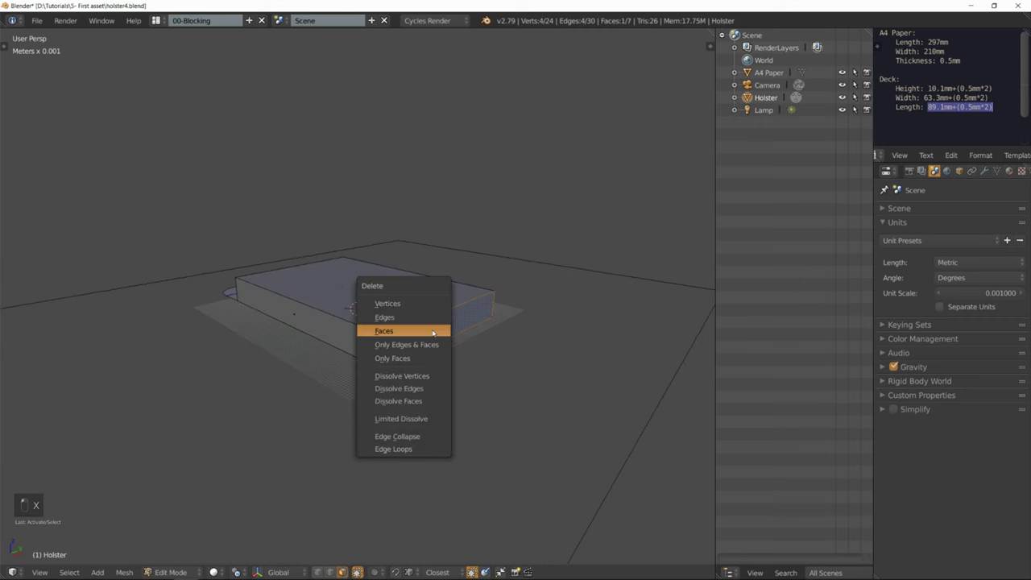
{"action": "left_click", "coordinate": [433, 330]}
- Duplicate the flat strip and rounded flap faces in place
{"action": "middle_click_drag", "start_coordinate": [438, 327], "coordinate": [533, 333]}
{"action": "right_click", "coordinate": [334, 322]}
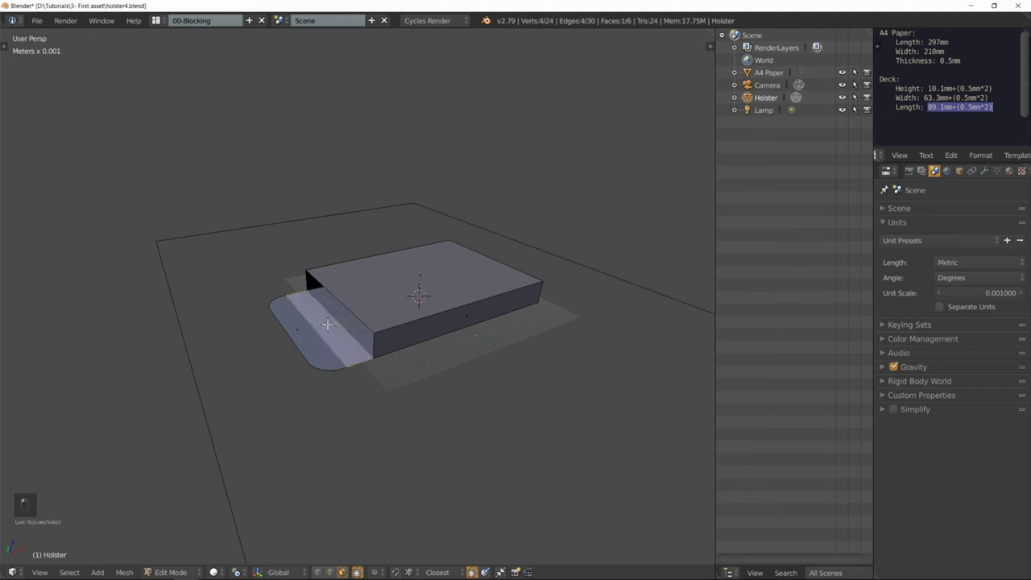
{"action": "right_click", "coordinate": [317, 337]}
{"action": "right_click", "coordinate": [321, 326]}
{"action": "scroll", "coordinate": [330, 324], "scroll_direction": "up", "scroll_amount": 2}
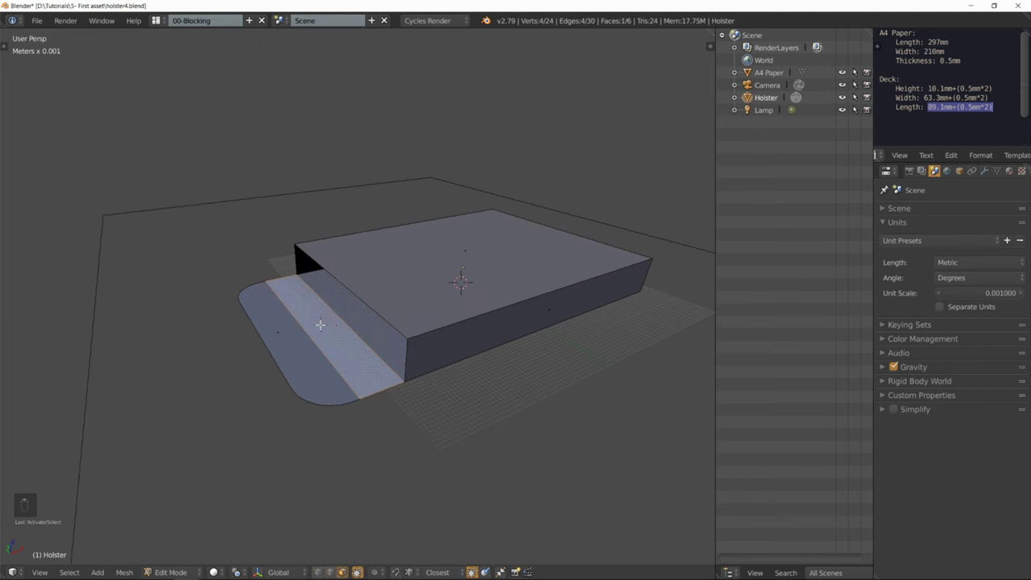
{"action": "right_click", "coordinate": [293, 339], "text": "shift"}
{"action": "mouse_move", "coordinate": [358, 341]}
{"action": "middle_mouse_down"}
{"action": "mouse_move", "coordinate": [336, 334]}
{"action": "mouse_move", "coordinate": [354, 338]}
{"action": "middle_mouse_up"}
{"action": "scroll", "coordinate": [355, 338], "scroll_direction": "down", "scroll_amount": 4}
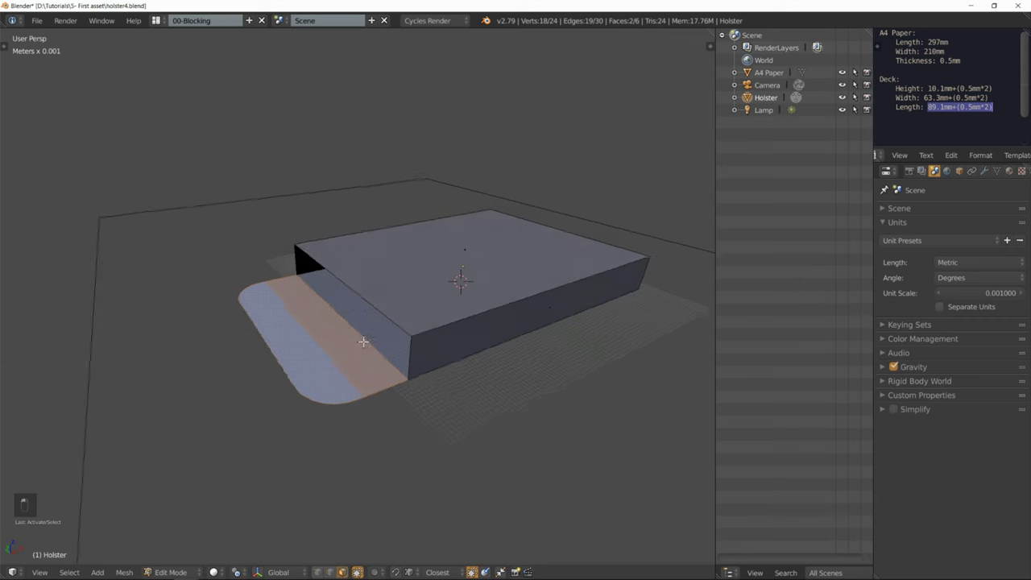
{"action": "key", "text": "shift+d"}
{"action": "right_click", "coordinate": [335, 304]}
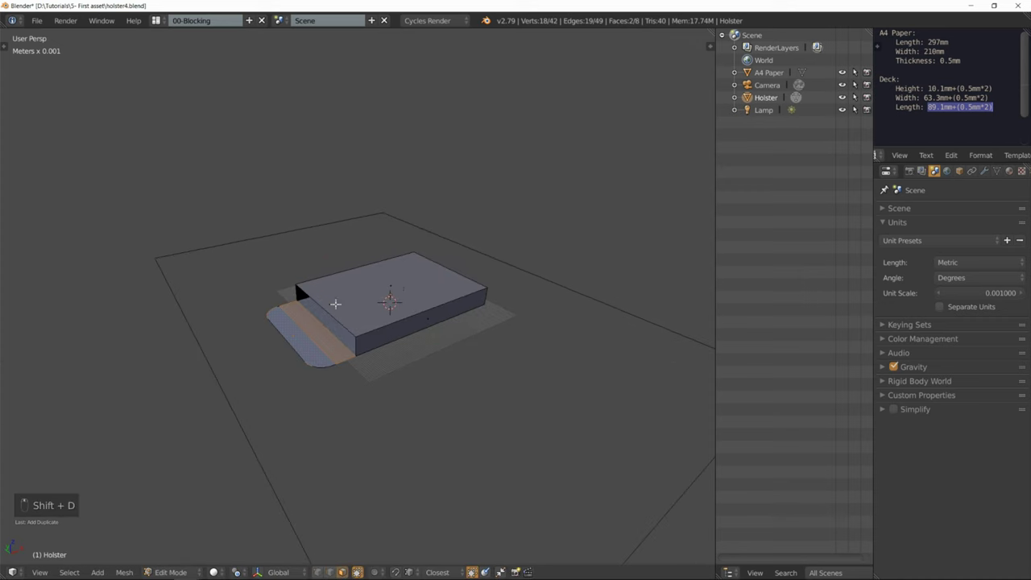
{"action": "middle_click_drag", "start_coordinate": [453, 306], "coordinate": [408, 302]}
- Snap the 3D cursor to the world origin
{"action": "key", "text": "shift+s"}
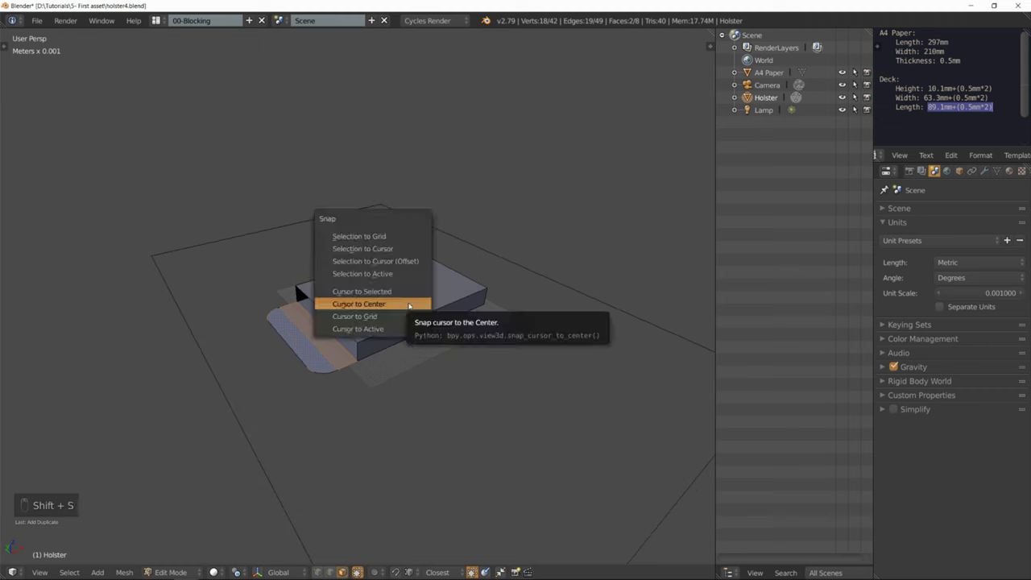
{"action": "left_click", "coordinate": [407, 305]}
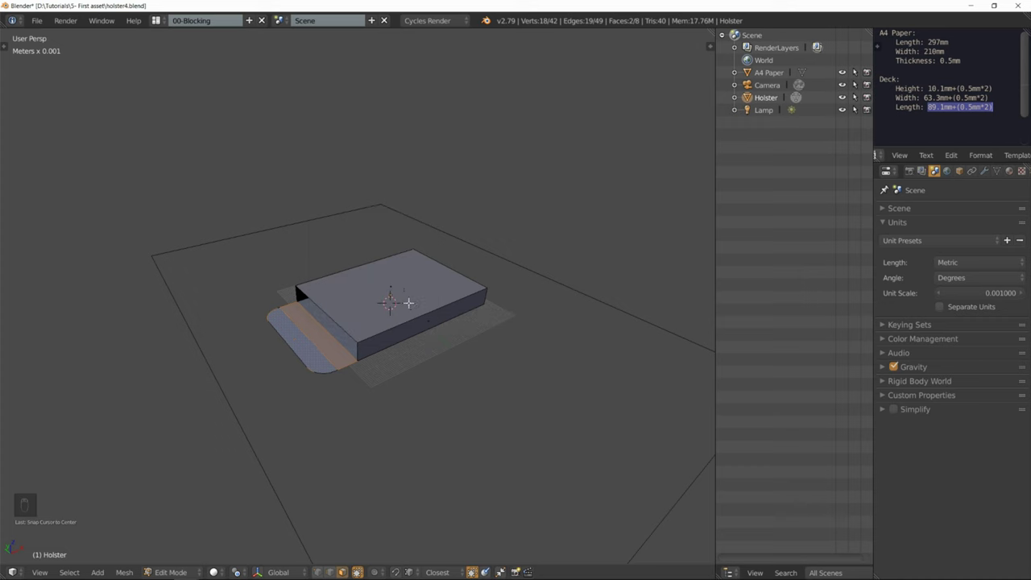
{"action": "middle_click_drag", "start_coordinate": [408, 302], "coordinate": [432, 299]}
{"action": "scroll", "coordinate": [346, 316], "scroll_direction": "up", "scroll_amount": 1}
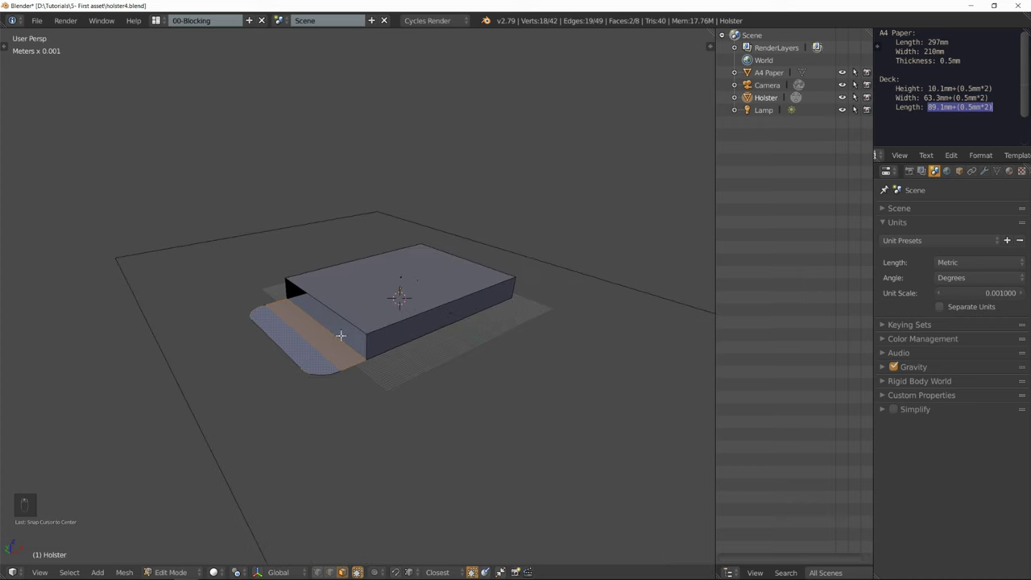
- Set the pivot point to 3D Cursor and mirror the flap across X to the opposite end
{"action": "key", "text": "KP_7"}
{"action": "key", "text": "KP_5"}
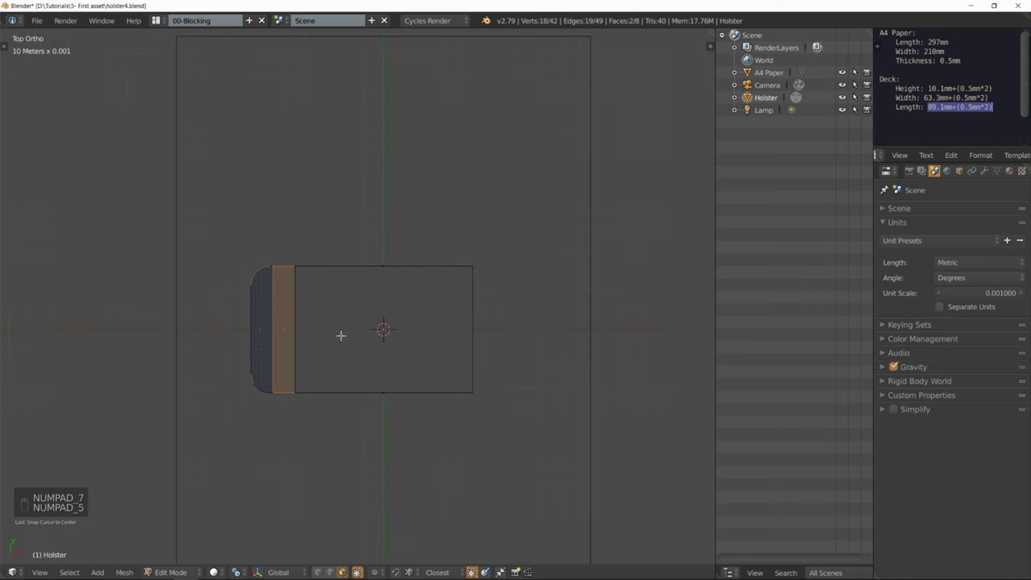
{"action": "key", "text": "ctrl+m"}
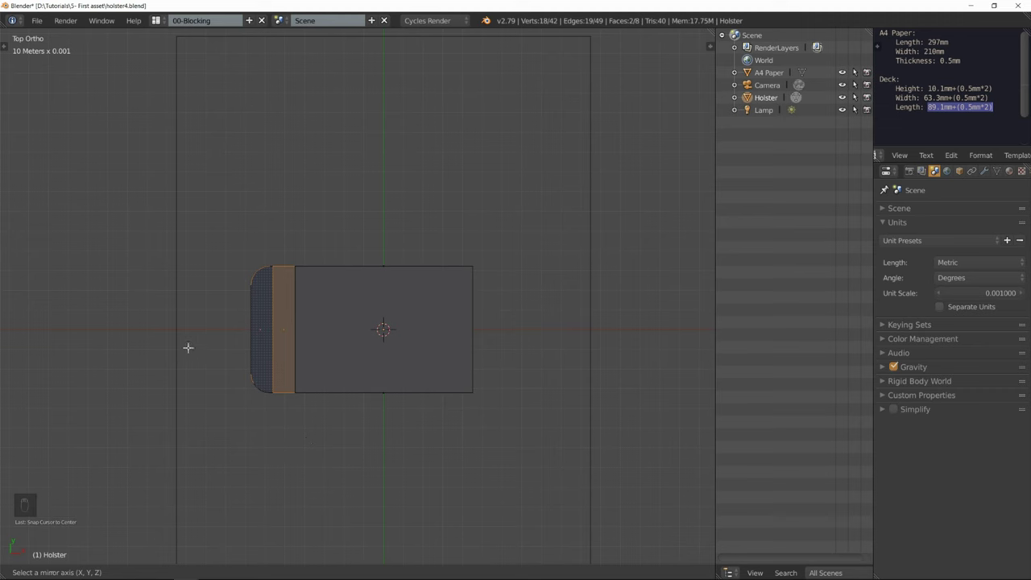
{"action": "key", "text": "x"}
{"action": "right_click", "coordinate": [241, 333]}
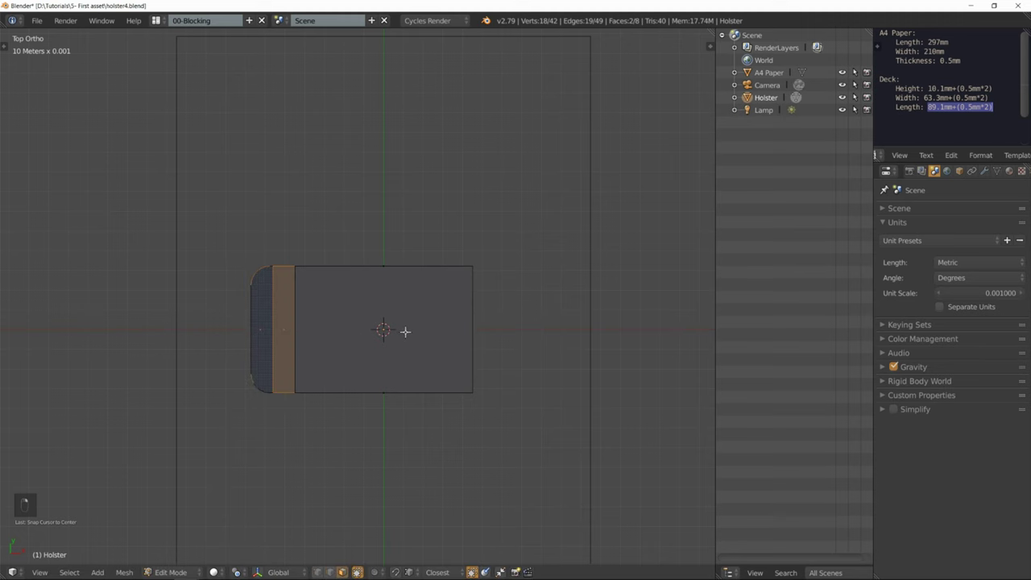
{"action": "left_click", "coordinate": [237, 572]}
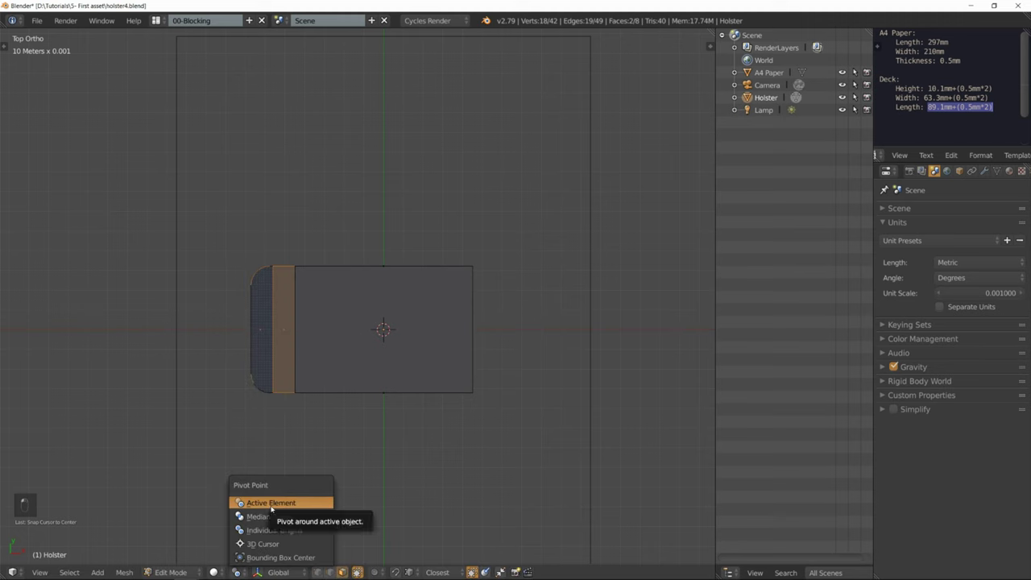
{"action": "left_click", "coordinate": [267, 544]}
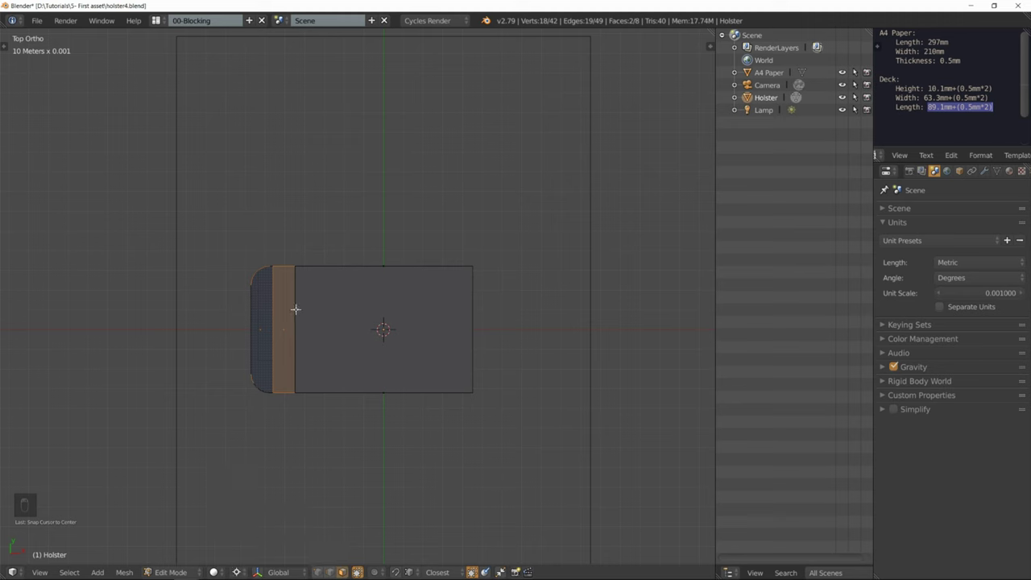
{"action": "key", "text": "ctrl+m"}
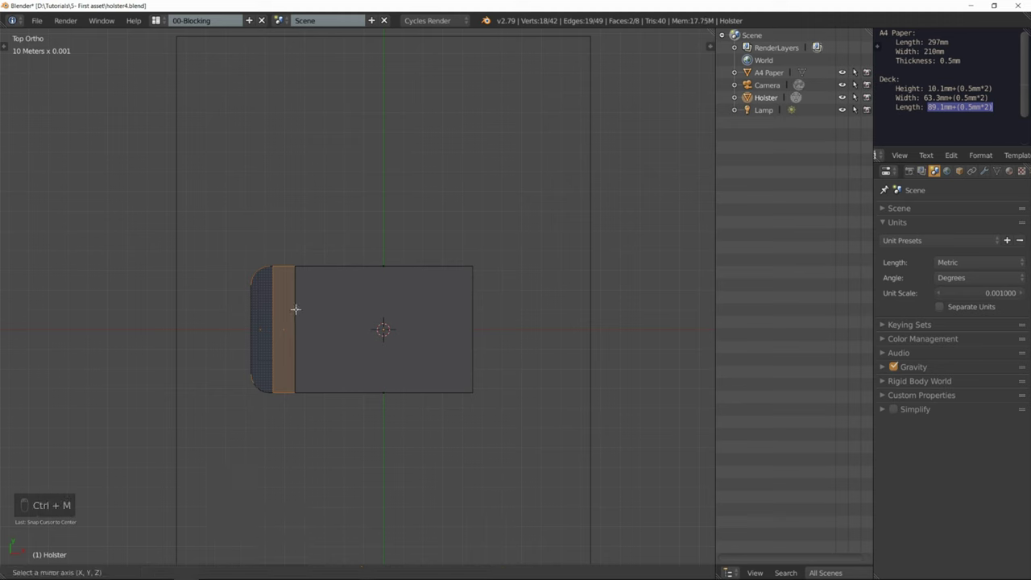
{"action": "key", "text": "x"}
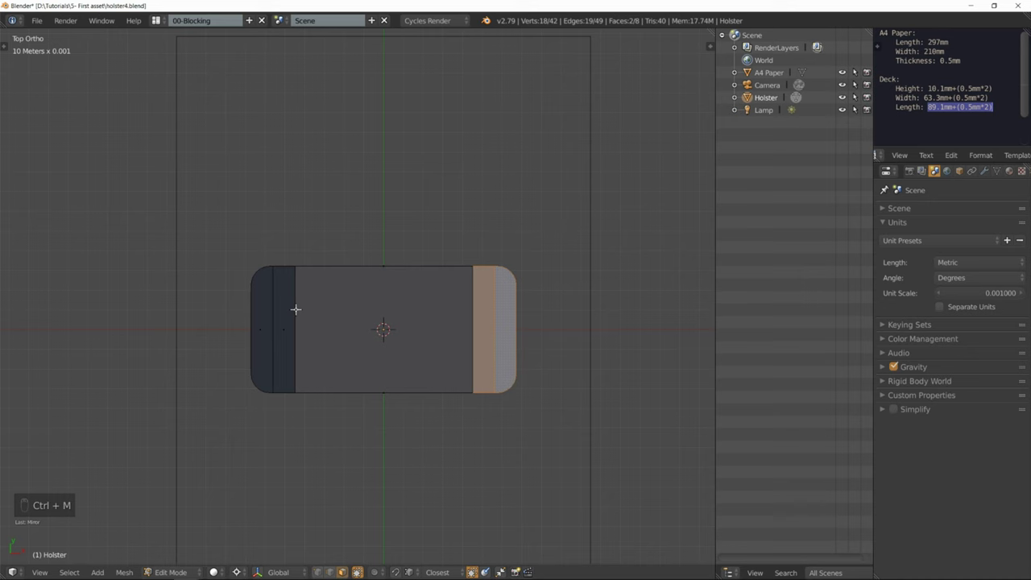
- Select all and Remove Doubles, merging 2 vertices along the mirror seam
{"action": "middle_click_drag", "start_coordinate": [348, 349], "coordinate": [396, 297]}
{"action": "key", "text": "a"}
{"action": "key", "text": "a"}
{"action": "key", "text": "a"}
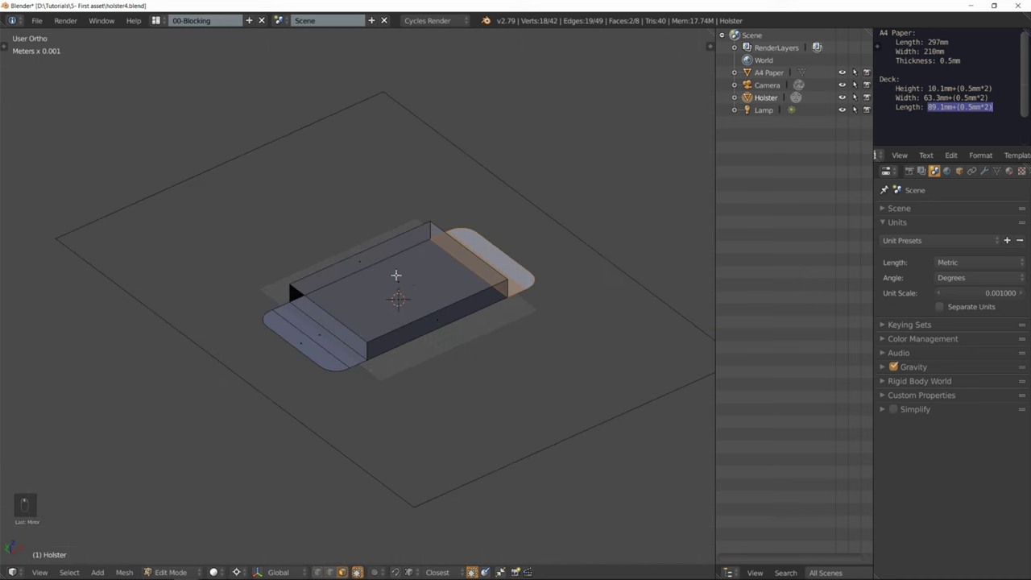
{"action": "key", "text": "w"}
{"action": "left_click", "coordinate": [397, 275]}
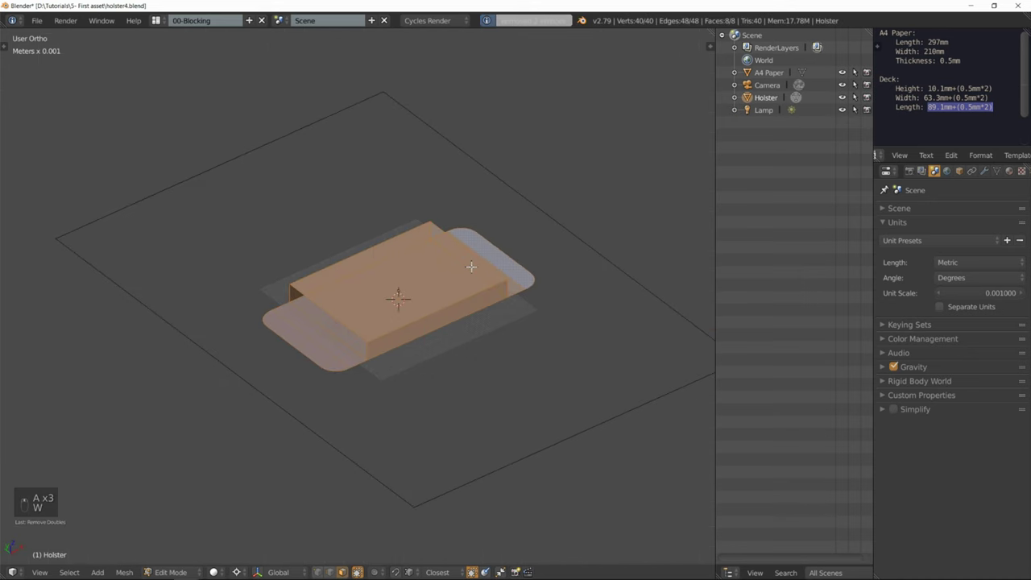
{"action": "middle_click_drag", "start_coordinate": [471, 268], "coordinate": [406, 219]}
{"action": "key", "text": "KP_5"}
- Extrude the front vertical corner edge 1.11 cm along X into a new end wall
{"action": "key", "text": "ctrl+Tab"}
{"action": "left_click", "coordinate": [379, 287]}
{"action": "left_click", "coordinate": [339, 325]}
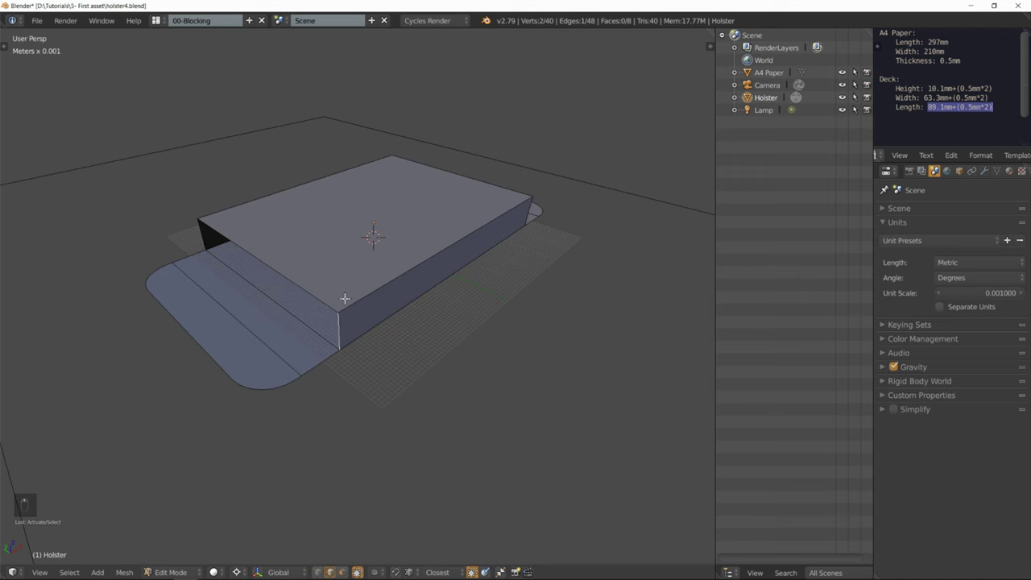
{"action": "middle_click_drag", "start_coordinate": [346, 301], "coordinate": [385, 270]}
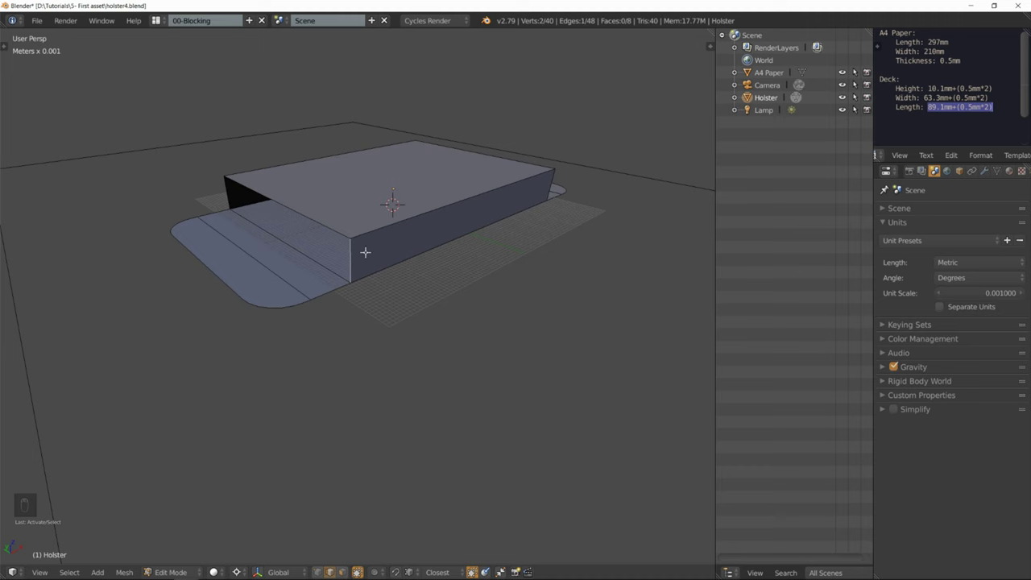
{"action": "key", "text": "e"}
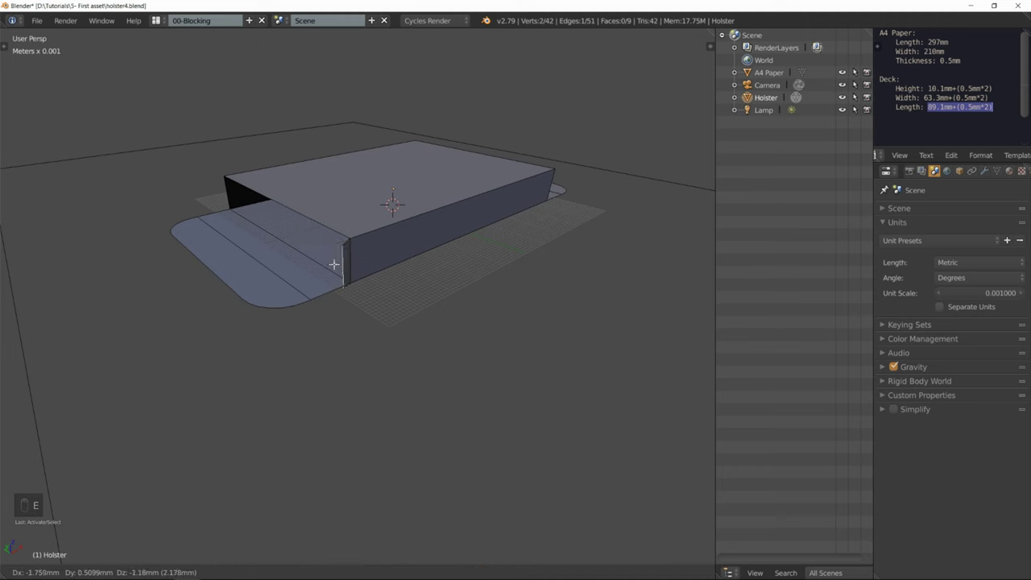
{"action": "key", "text": "x"}
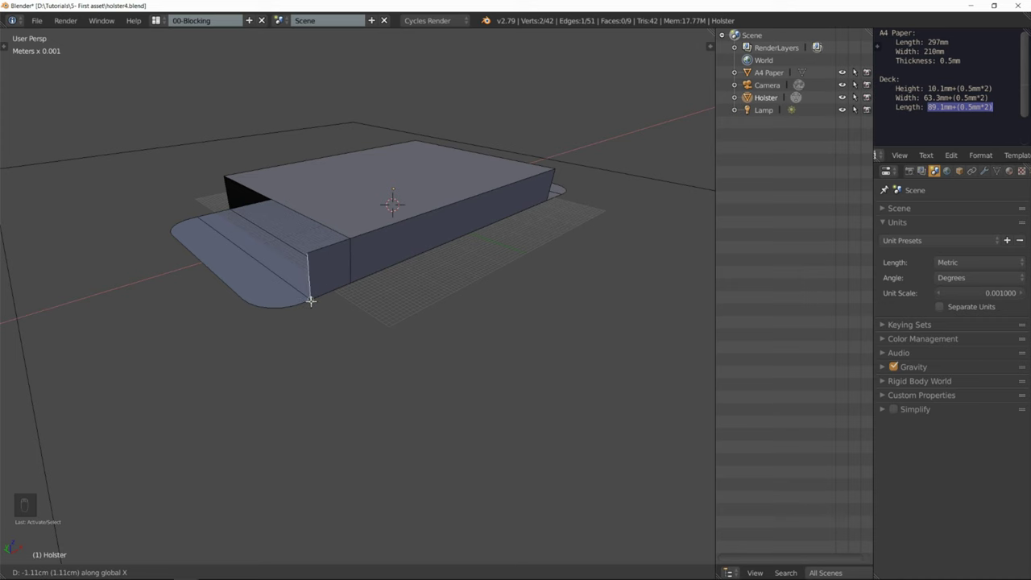
{"action": "left_click", "coordinate": [328, 290]}
{"action": "middle_click_drag", "start_coordinate": [356, 298], "coordinate": [388, 320]}
{"action": "scroll", "coordinate": [358, 308], "scroll_direction": "up", "scroll_amount": 1}
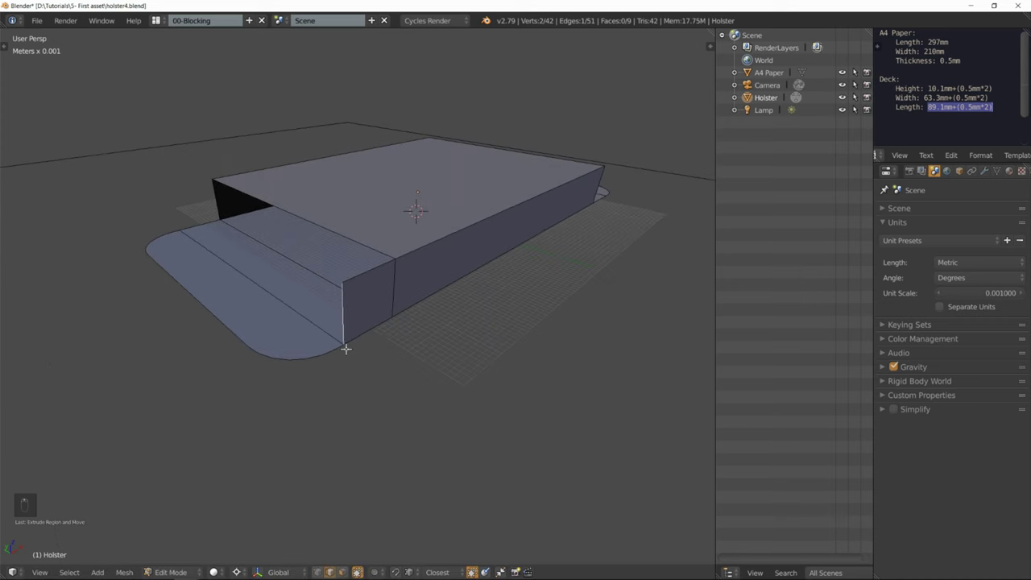
- Change the pivot point and select the new front end face in face mode
{"action": "left_click", "coordinate": [241, 570]}
{"action": "left_click", "coordinate": [277, 502]}
{"action": "middle_click_drag", "start_coordinate": [351, 324], "coordinate": [361, 301]}
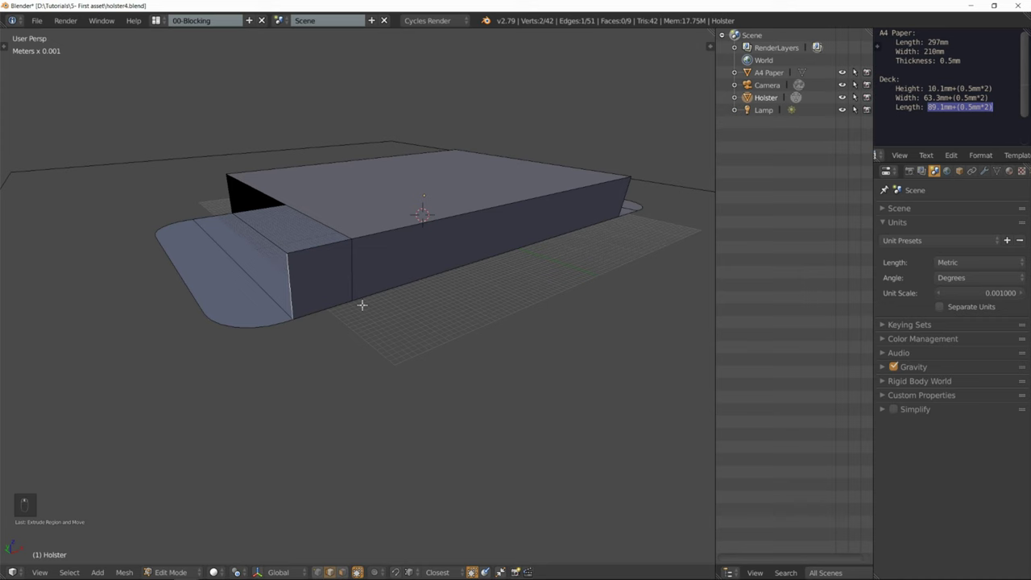
{"action": "key", "text": "ctrl+Tab"}
{"action": "left_click", "coordinate": [349, 320]}
{"action": "right_click", "coordinate": [323, 278]}
{"action": "middle_click_drag", "start_coordinate": [364, 264], "coordinate": [369, 266]}
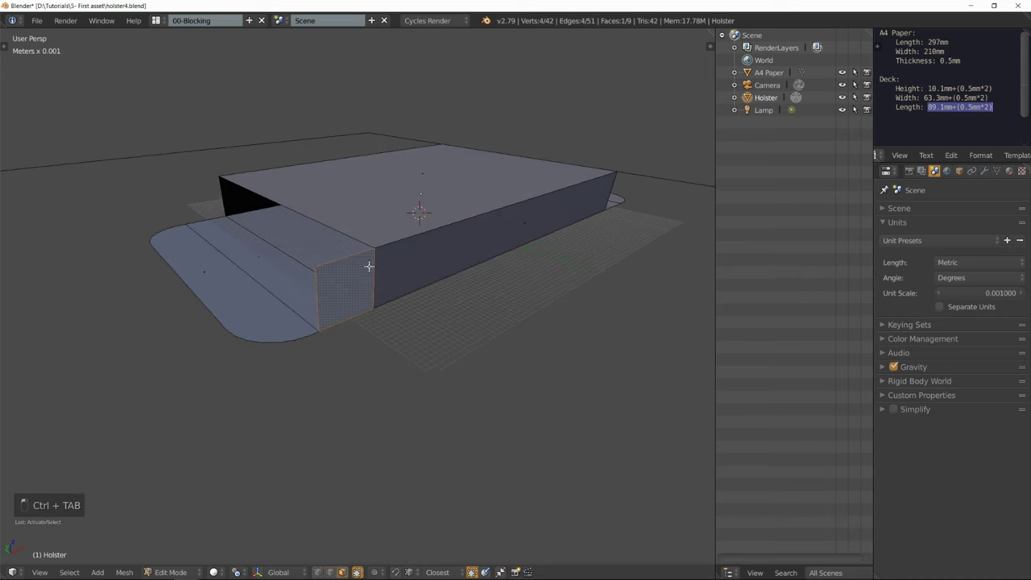
- Hide everything but the end face, then add a loop cut and slide it along X
{"action": "key", "text": "shift+h"}
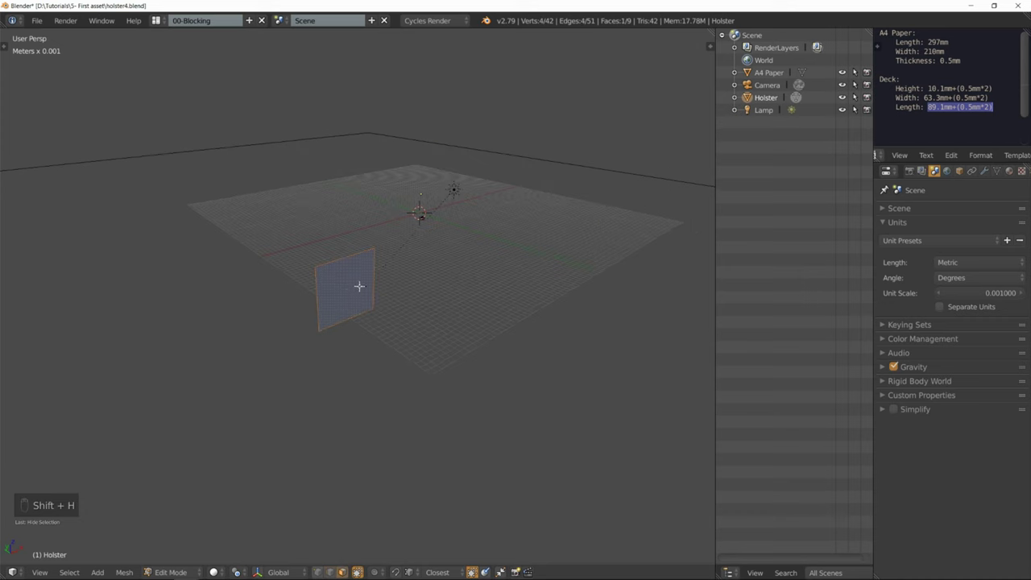
{"action": "key", "text": "ctrl+r"}
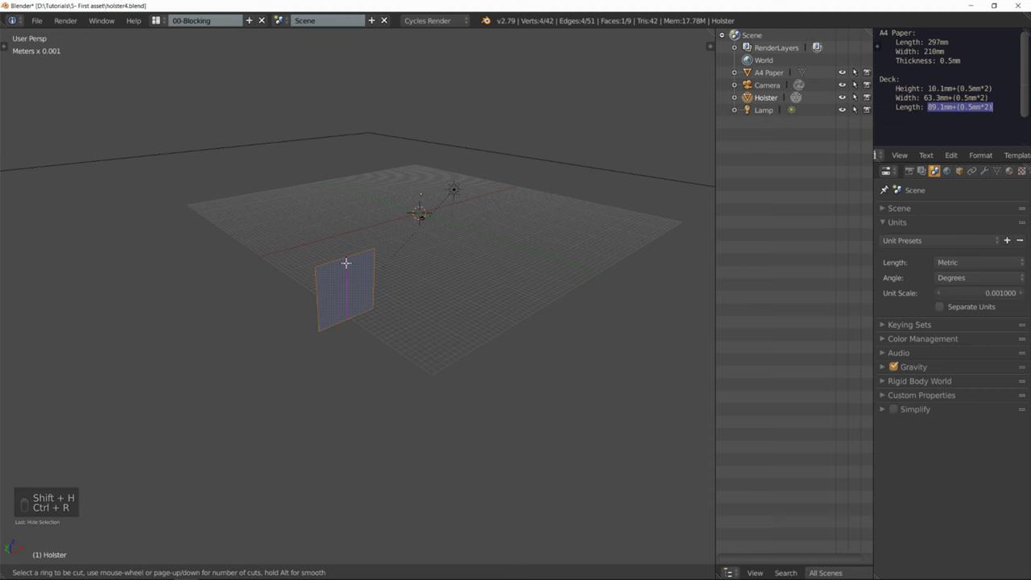
{"action": "left_click", "coordinate": [346, 263]}
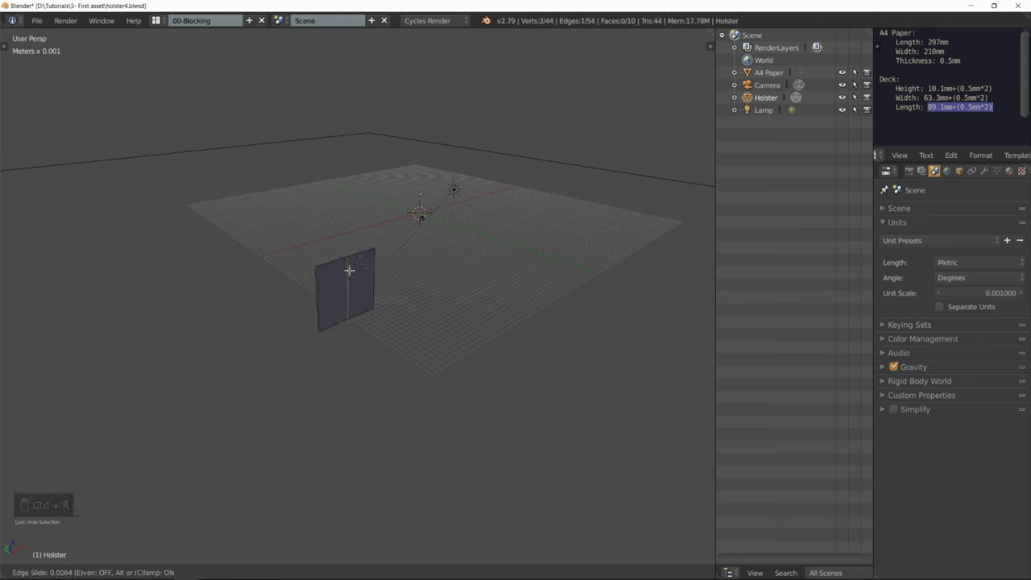
{"action": "left_click", "coordinate": [349, 270]}
{"action": "key", "text": "g"}
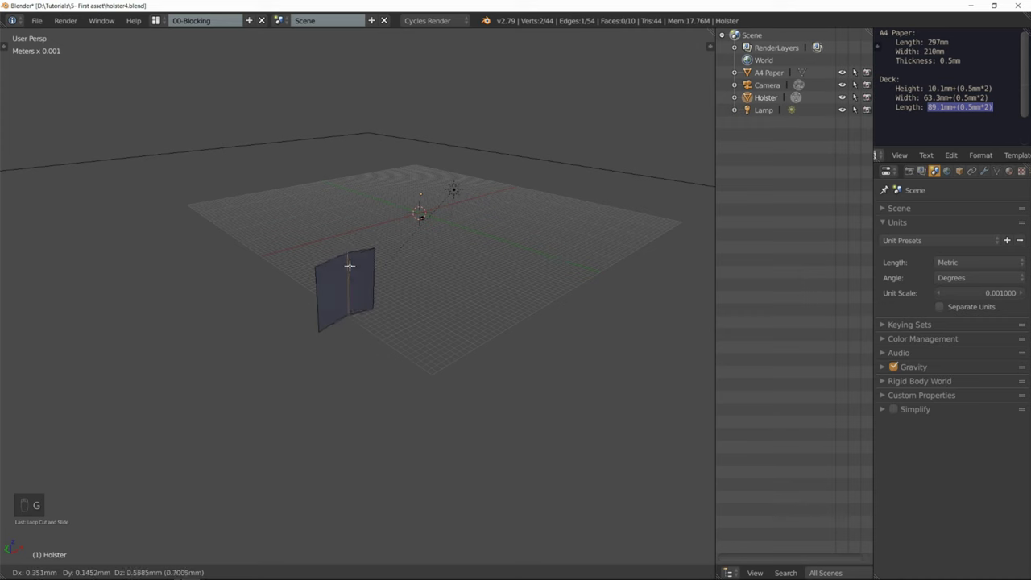
{"action": "key", "text": "x"}
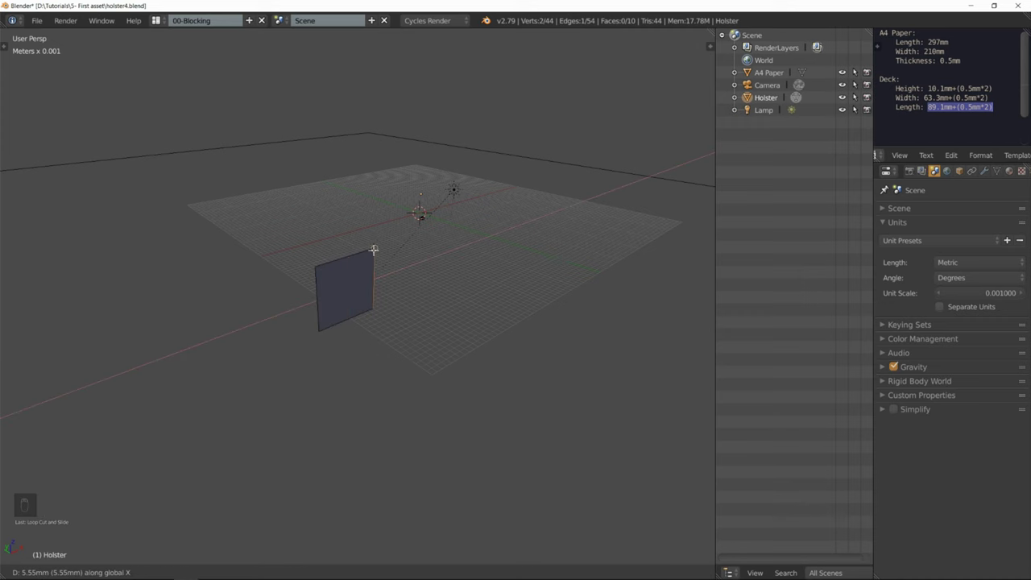
{"action": "left_click", "coordinate": [372, 250]}
- Move the end face's right edge -1 mm along X
{"action": "middle_click_drag", "start_coordinate": [405, 260], "coordinate": [399, 288]}
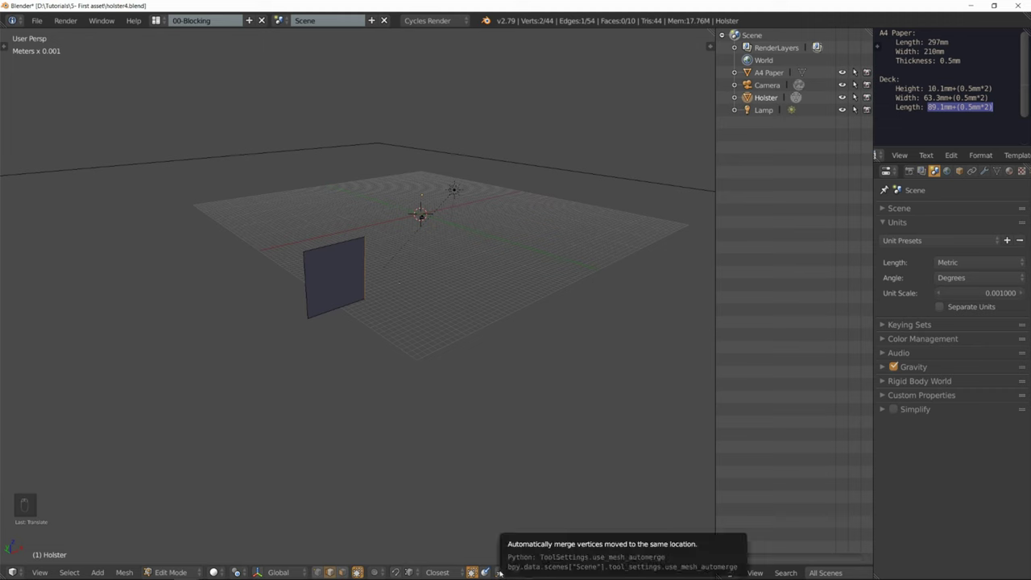
{"action": "scroll", "coordinate": [375, 265], "scroll_direction": "up", "scroll_amount": 3}
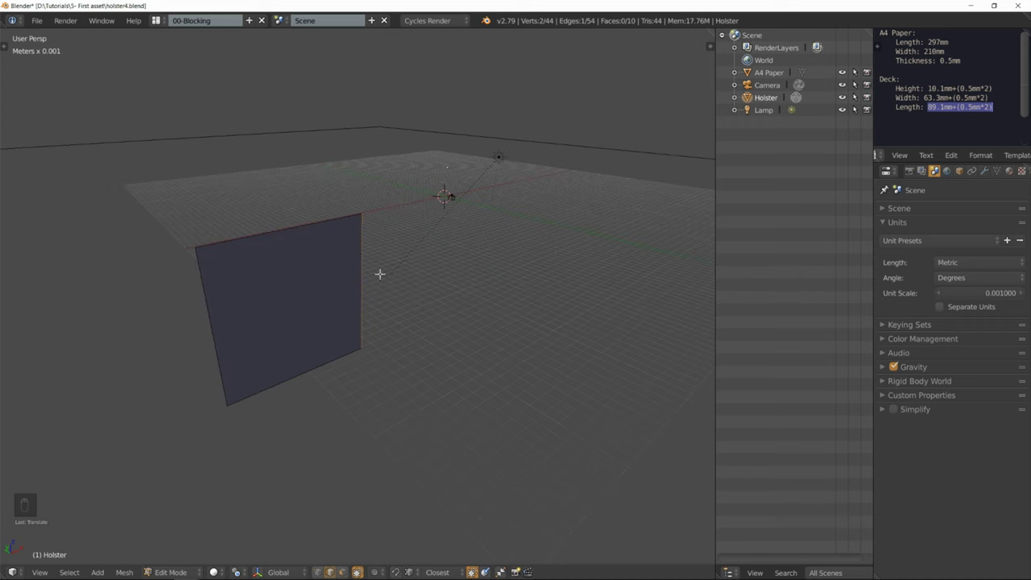
{"action": "scroll", "coordinate": [379, 274], "scroll_direction": "down", "scroll_amount": 2}
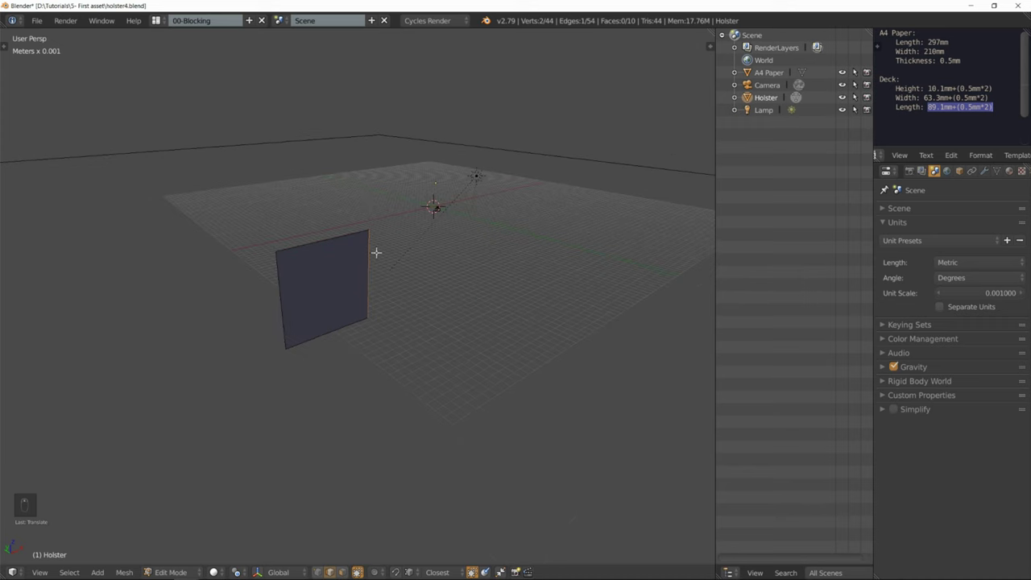
{"action": "mouse_move", "coordinate": [375, 252]}
{"action": "middle_mouse_down"}
{"action": "mouse_move", "coordinate": [343, 250]}
{"action": "mouse_move", "coordinate": [362, 245]}
{"action": "middle_mouse_up"}
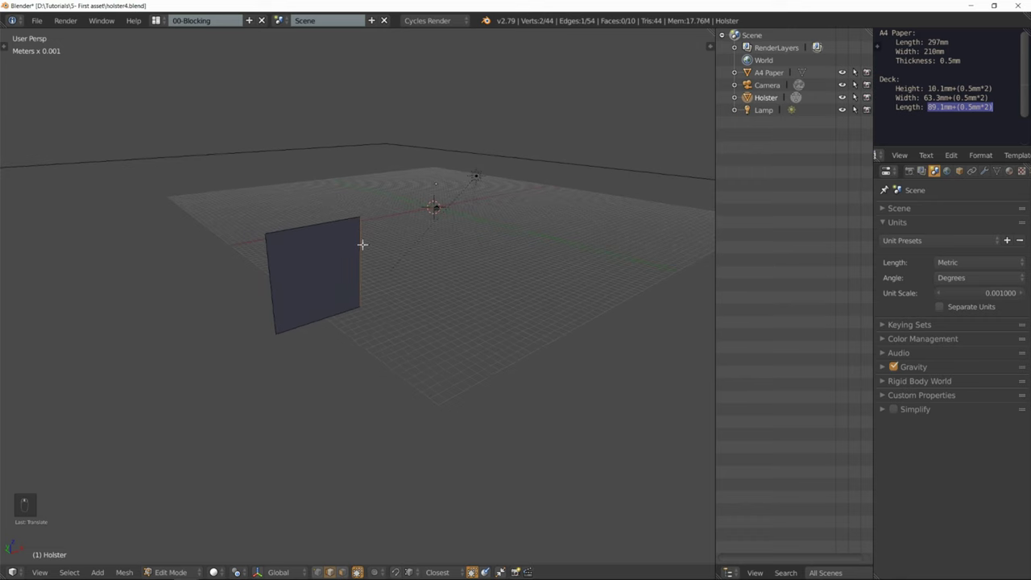
{"action": "key", "text": "g"}
{"action": "key", "text": "x"}
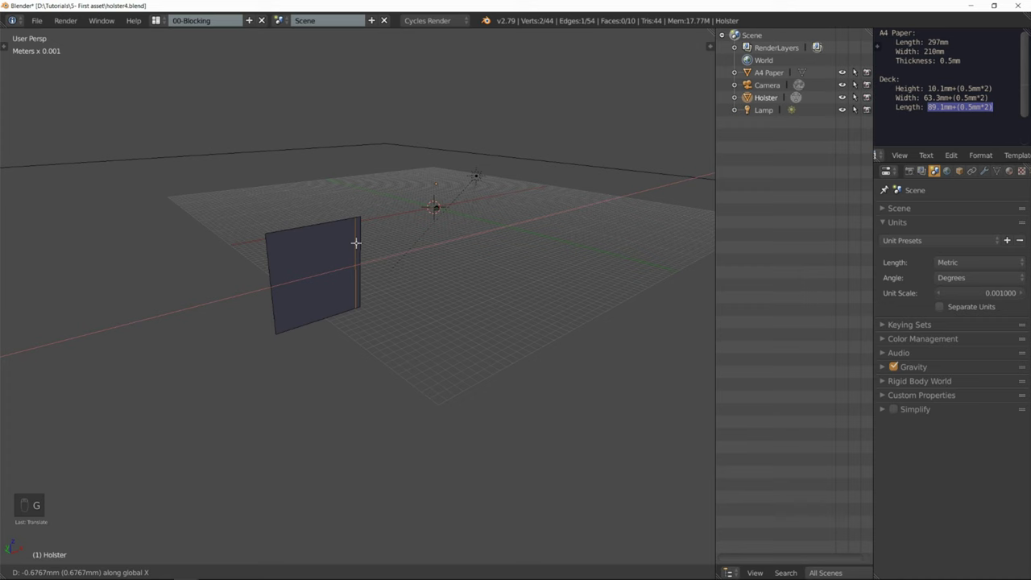
{"action": "type", "text": "-1"}
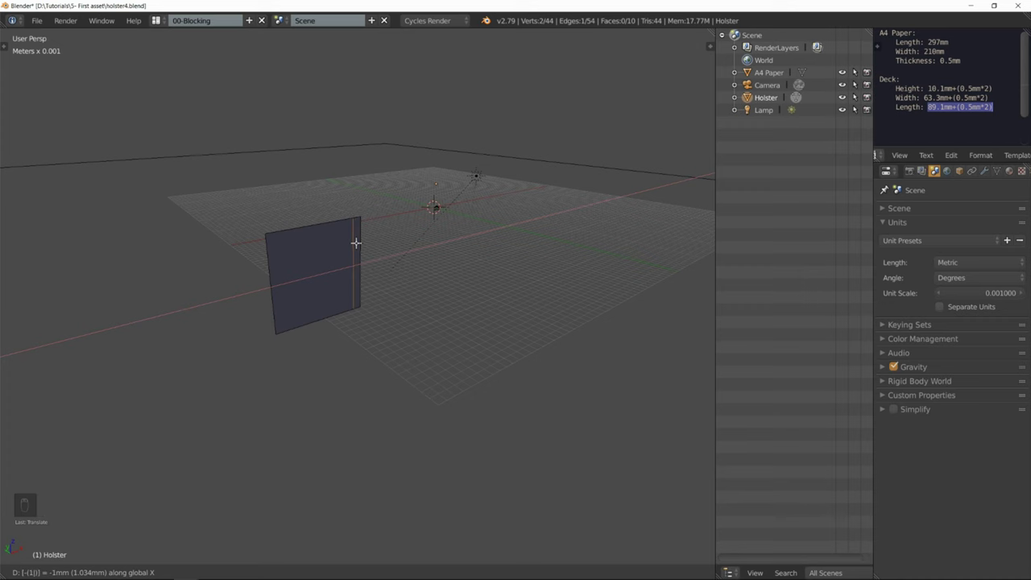
{"action": "key", "text": "Return"}
{"action": "middle_click_drag", "start_coordinate": [359, 231], "coordinate": [363, 232]}
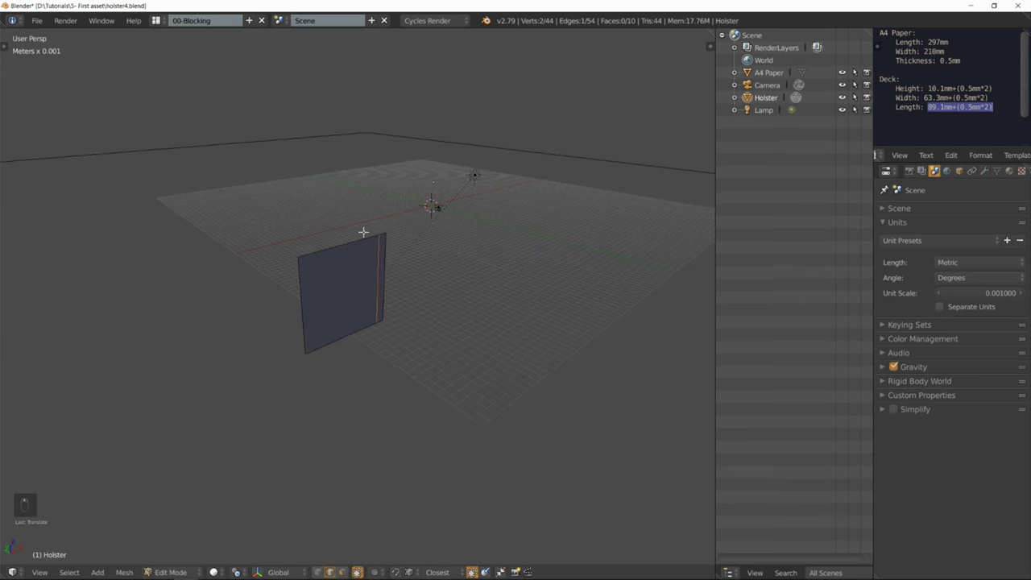
- Raise the end face's bottom edge 1 mm along Z
{"action": "key", "text": "ctrl+Tab"}
{"action": "right_click", "coordinate": [347, 333]}
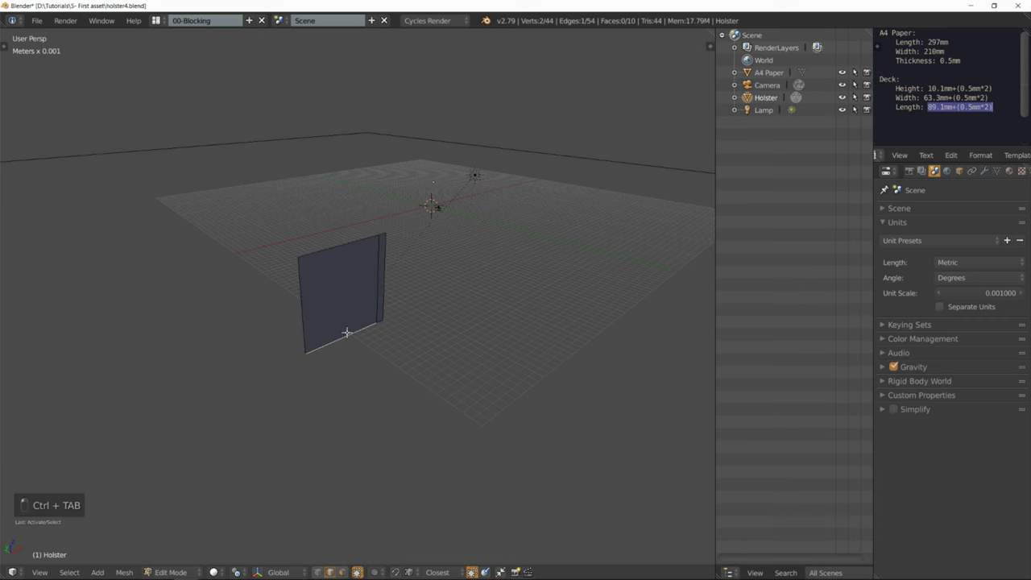
{"action": "middle_click_drag", "start_coordinate": [346, 333], "coordinate": [347, 331]}
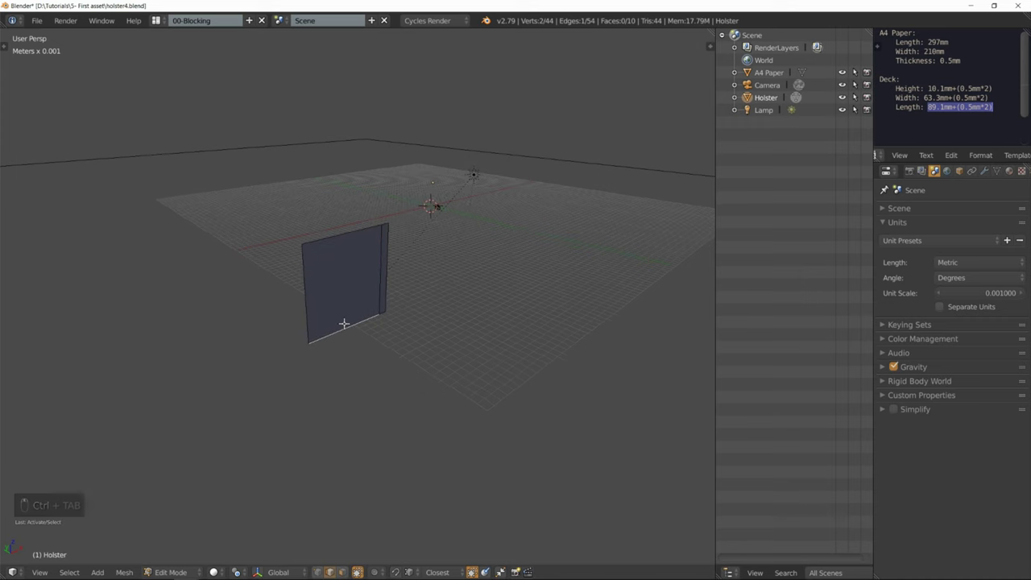
{"action": "key", "text": "g"}
{"action": "key", "text": "z"}
{"action": "left_click", "coordinate": [343, 319]}
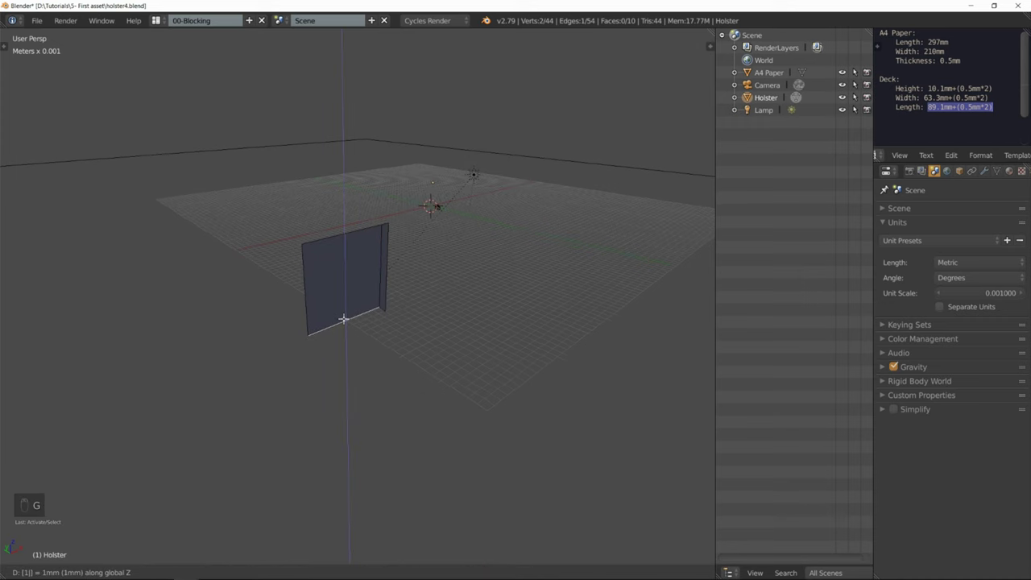
- Move the upper-left corner vertex 1 mm along Z and return to Object Mode
{"action": "key", "text": "ctrl+Tab"}
{"action": "left_click", "coordinate": [314, 283]}
{"action": "right_click", "coordinate": [301, 250]}
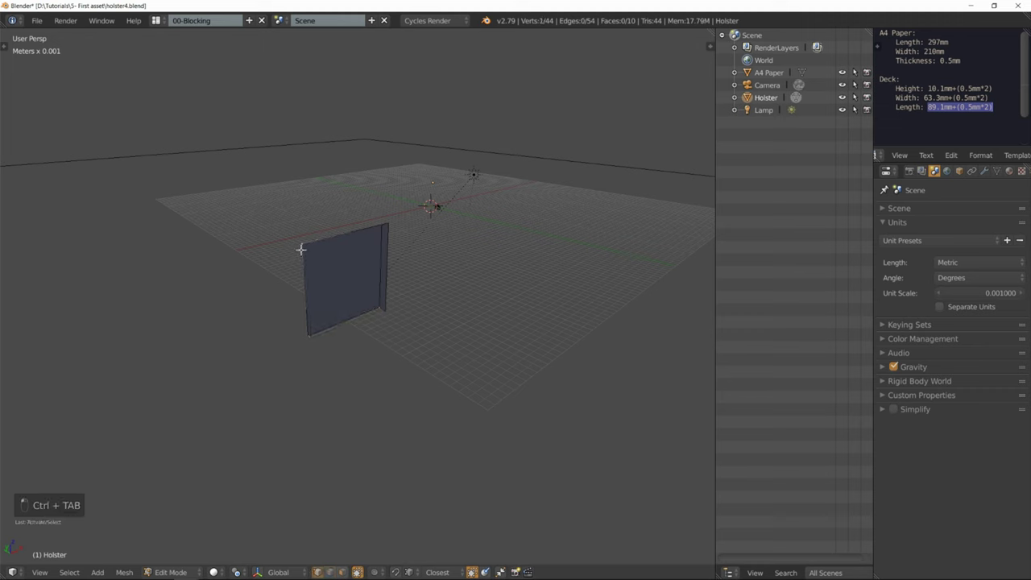
{"action": "key", "text": "g"}
{"action": "key", "text": "z"}
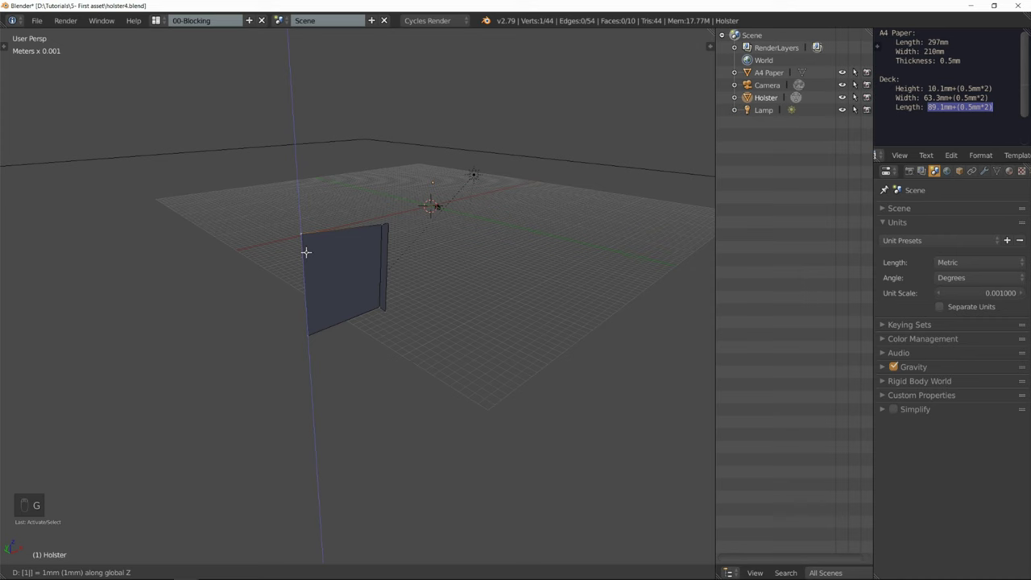
{"action": "left_click", "coordinate": [305, 250]}
{"action": "middle_click_drag", "start_coordinate": [403, 277], "coordinate": [381, 246]}
{"action": "key", "text": "Tab"}
{"action": "key", "text": "Tab"}
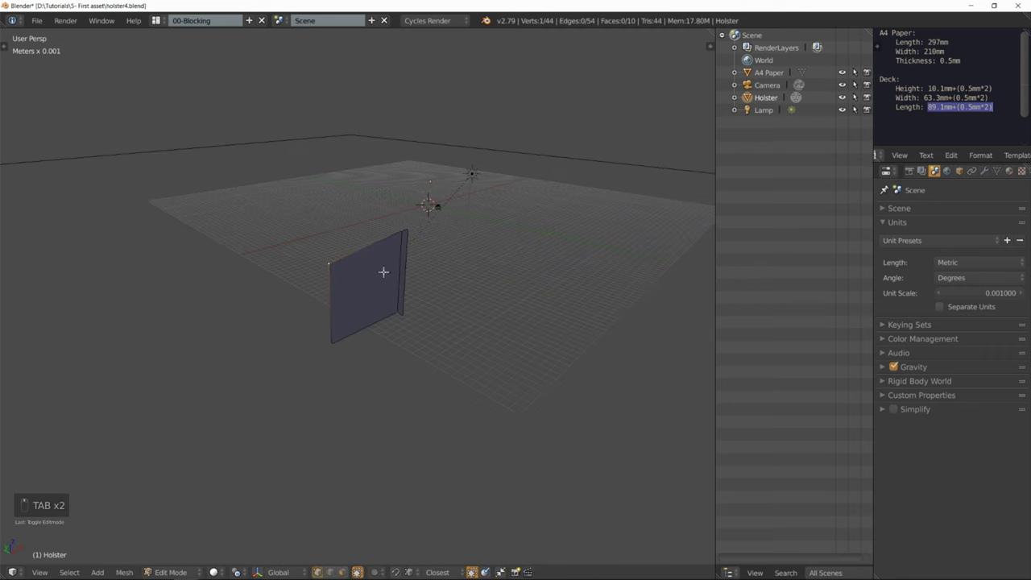
- Reveal all the hidden geometry of the holster mesh with Alt+H
{"action": "key", "text": "alt+h"}
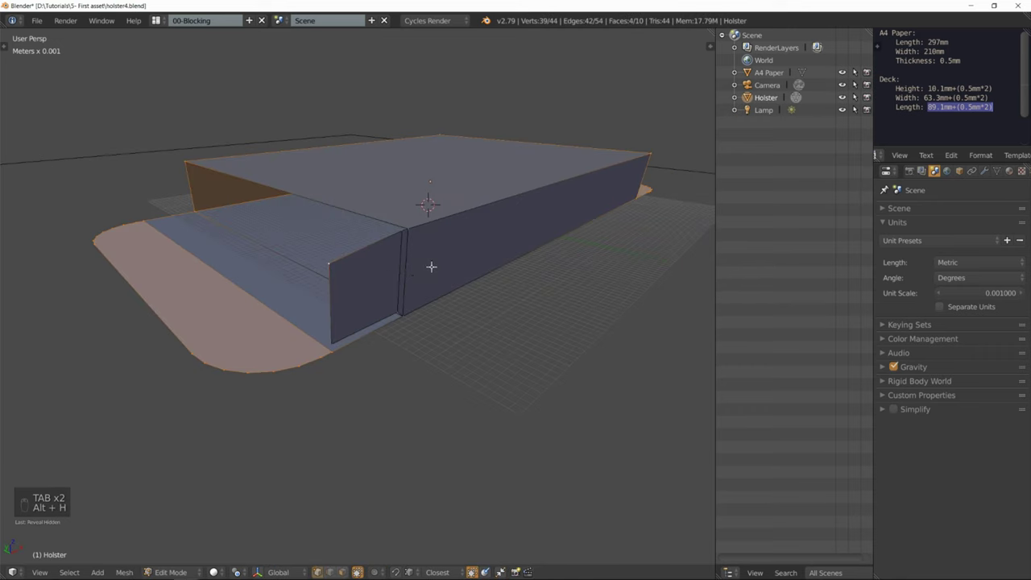
{"action": "mouse_move", "coordinate": [428, 266]}
{"action": "middle_mouse_down"}
{"action": "mouse_move", "coordinate": [412, 265]}
{"action": "mouse_move", "coordinate": [429, 268]}
{"action": "middle_mouse_up"}
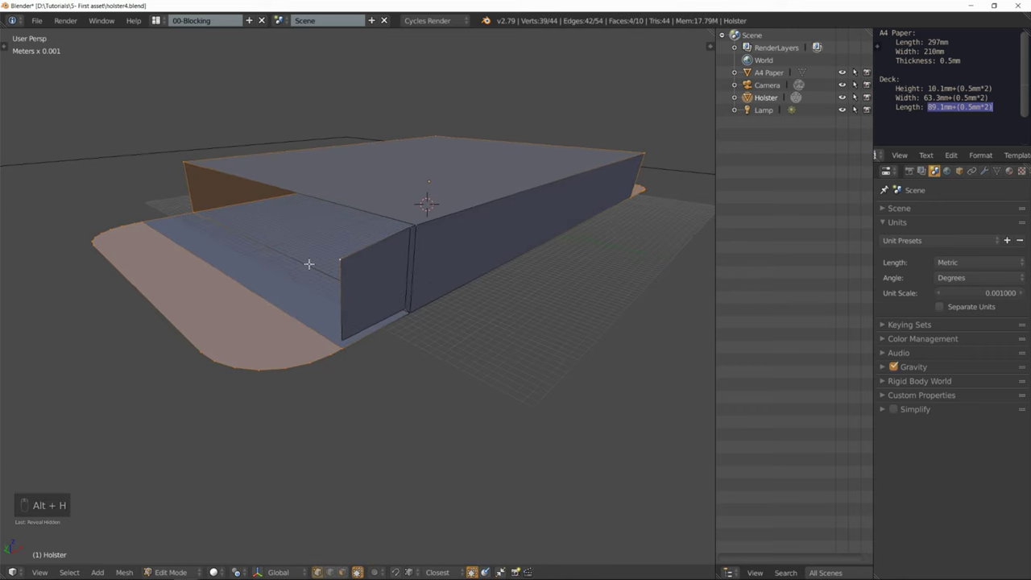
{"action": "scroll", "coordinate": [308, 263], "scroll_direction": "down", "scroll_amount": 2}
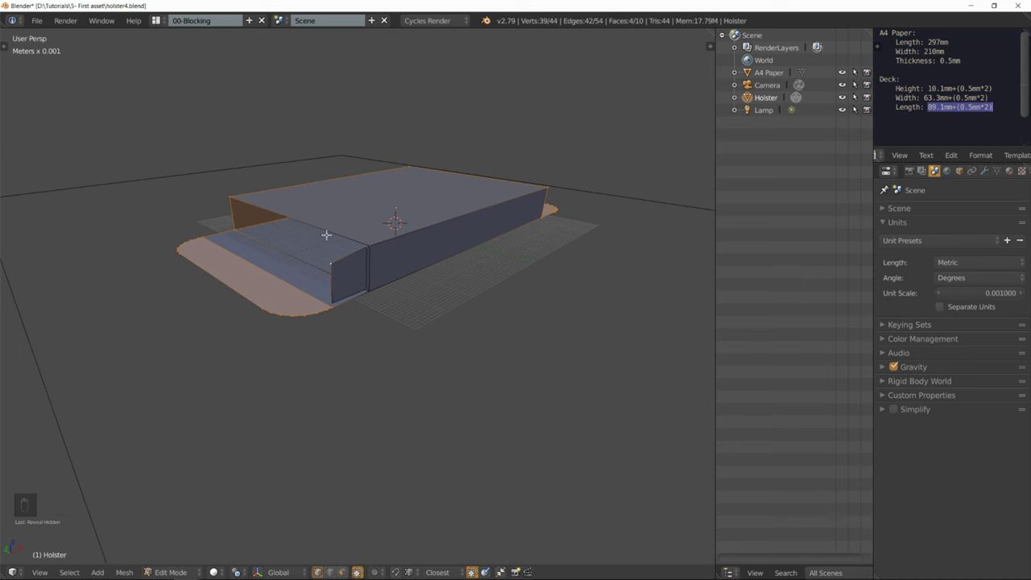
{"action": "middle_click_drag", "start_coordinate": [368, 255], "coordinate": [378, 264], "text": "shift"}
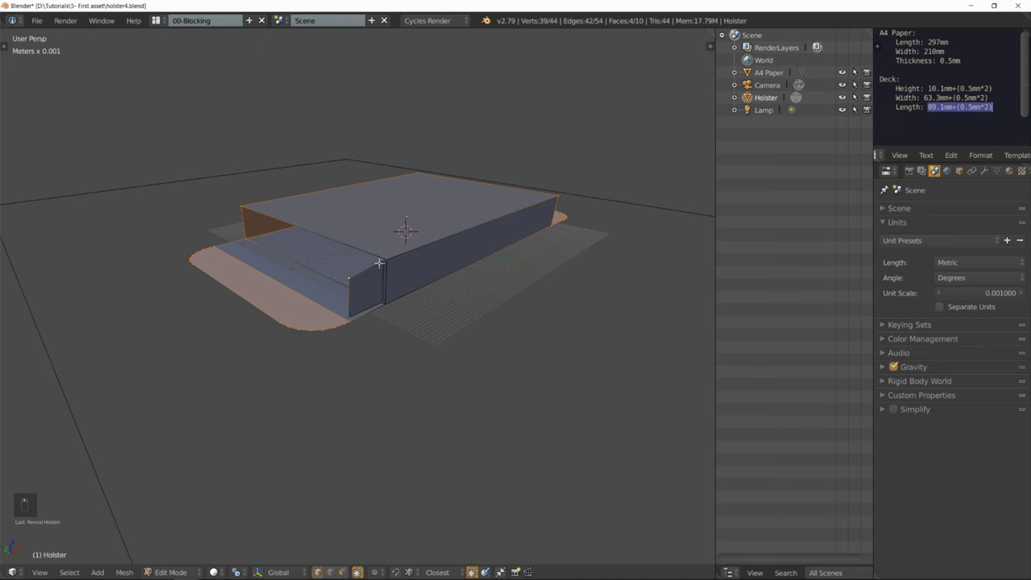
- Select a front end edge, grow the selection, then switch to Face mode on the end face
{"action": "key", "text": "ctrl+Tab"}
{"action": "left_click", "coordinate": [352, 293]}
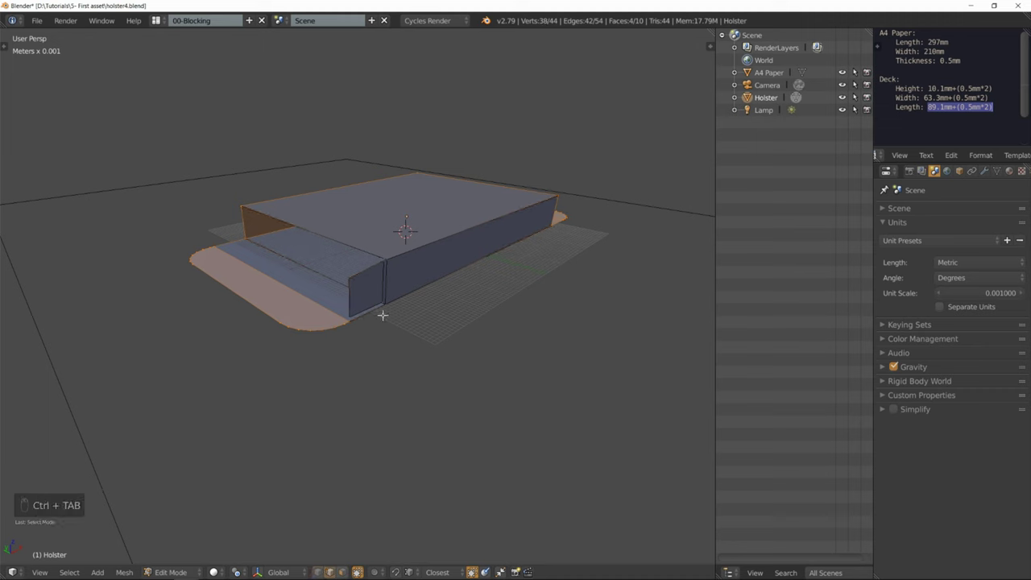
{"action": "right_click", "coordinate": [348, 286]}
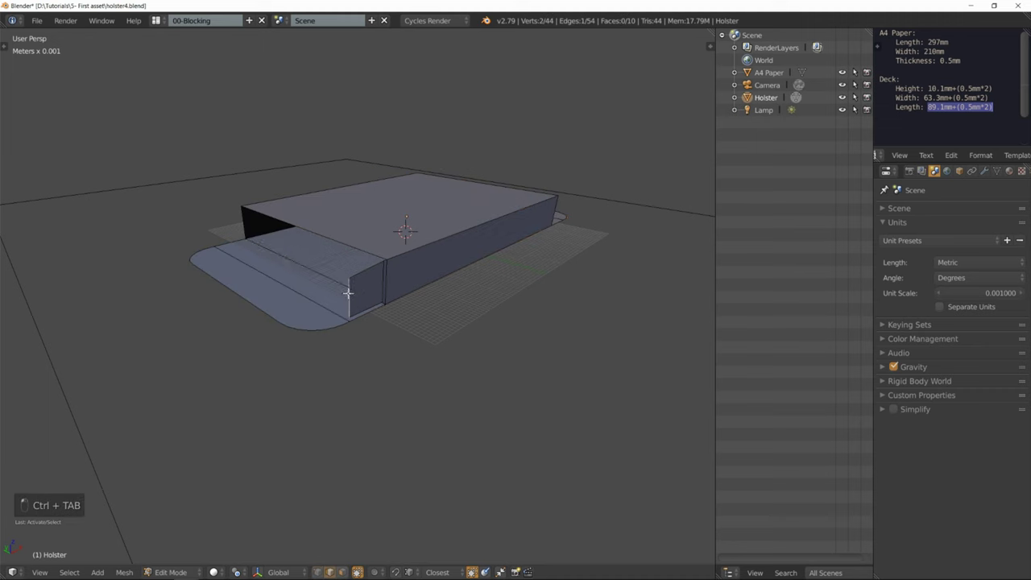
{"action": "key", "text": "ctrl+KP_Add"}
{"action": "key", "text": "ctrl+KP_Add"}
{"action": "key", "text": "ctrl+KP_Add"}
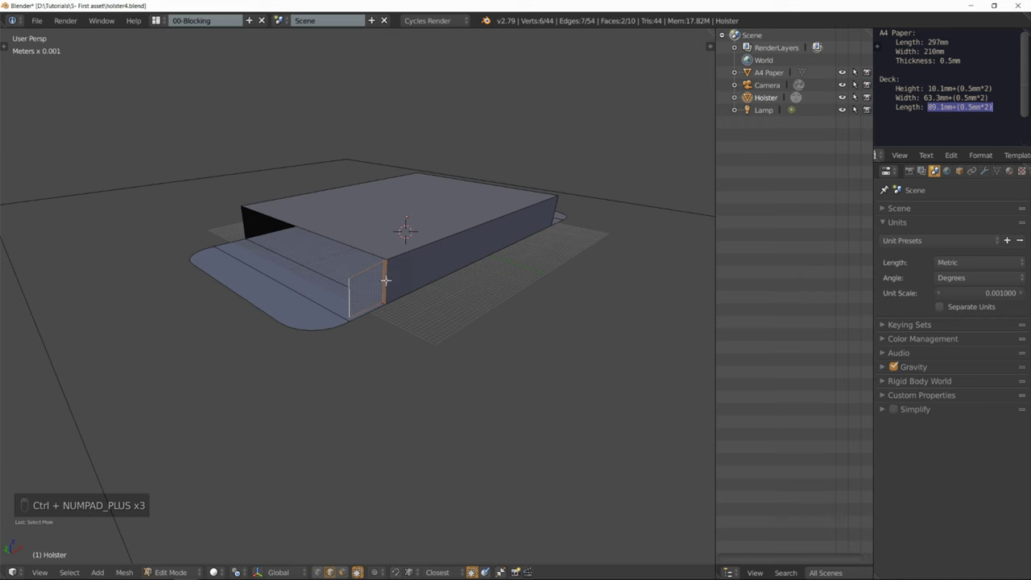
{"action": "middle_click_drag", "start_coordinate": [385, 280], "coordinate": [362, 281]}
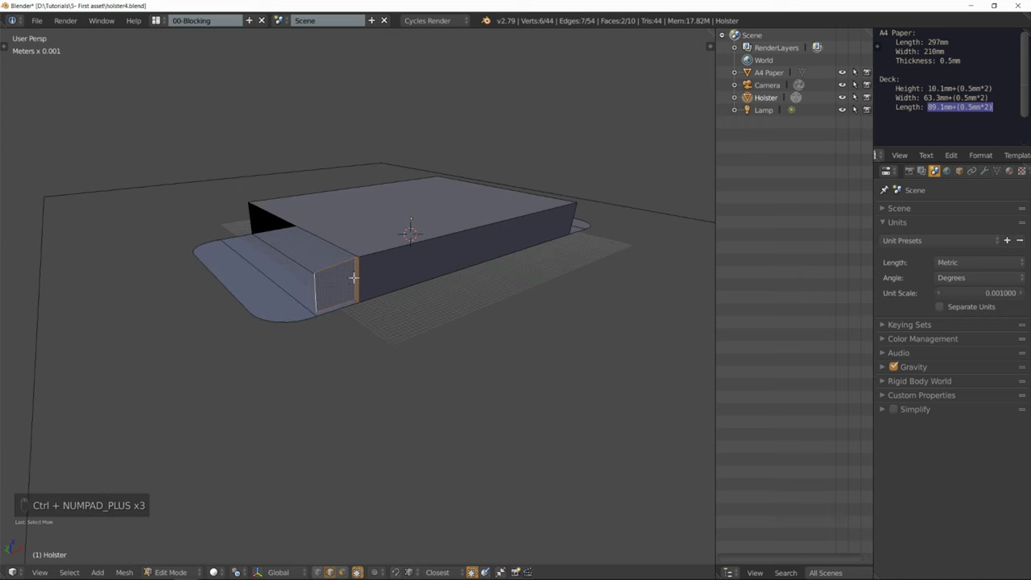
{"action": "key", "text": "ctrl+Tab"}
{"action": "left_click", "coordinate": [351, 291]}
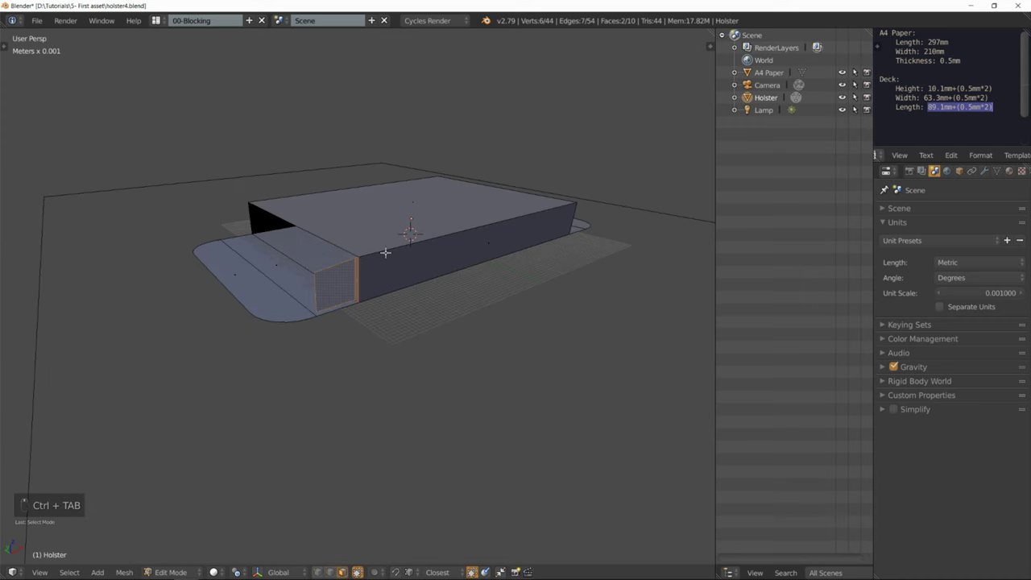
{"action": "middle_click_drag", "start_coordinate": [384, 252], "coordinate": [389, 253]}
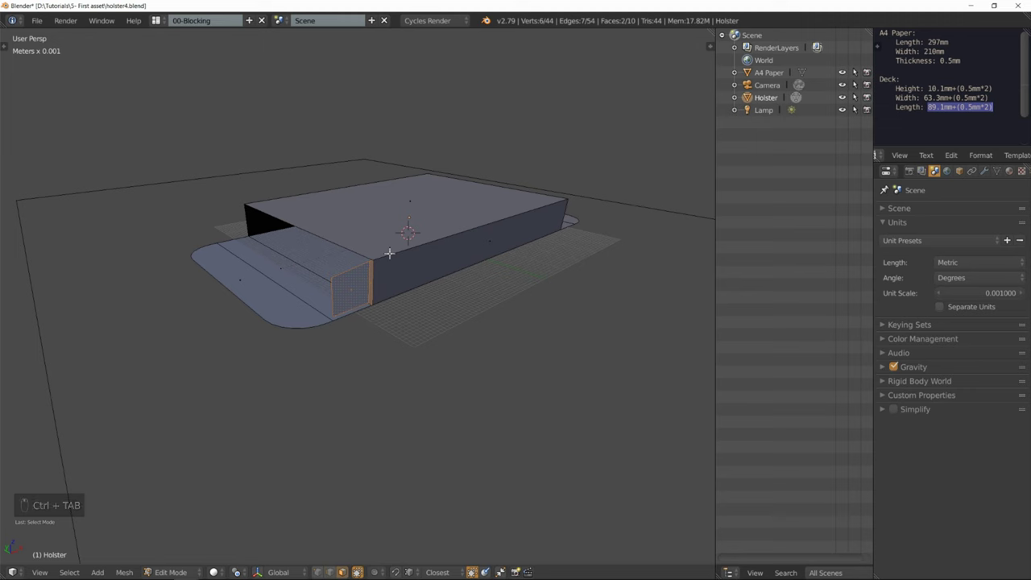
- Duplicate the end face in place and mirror the copy about the 3D Cursor to the far end
{"action": "key", "text": "shift+d"}
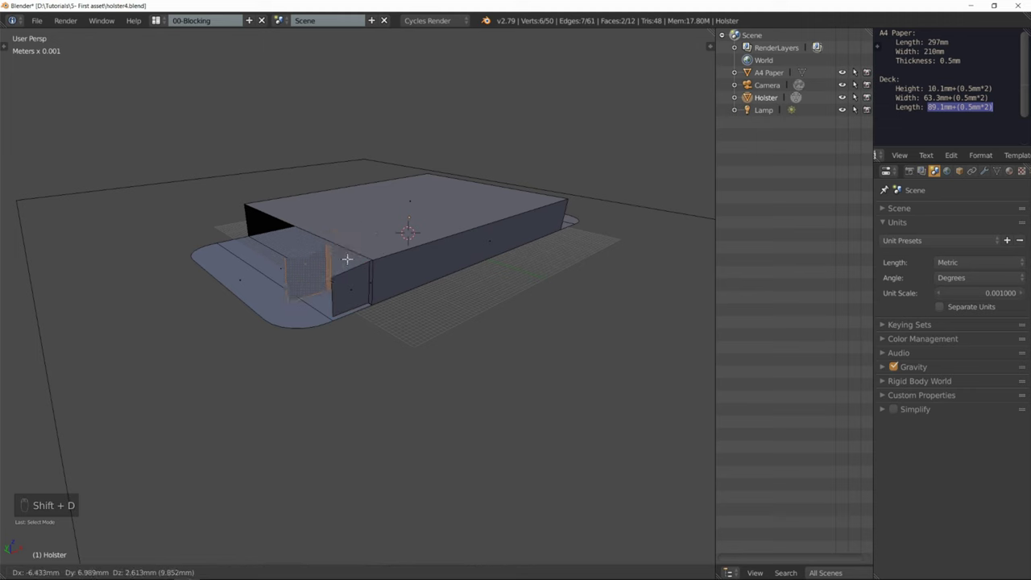
{"action": "right_click", "coordinate": [342, 286]}
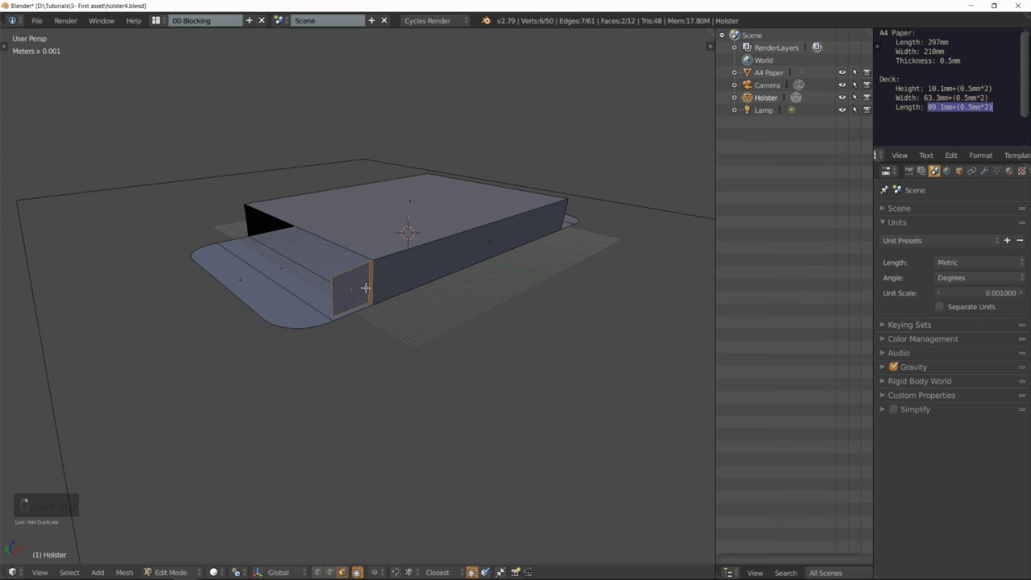
{"action": "left_click", "coordinate": [237, 572]}
{"action": "left_click", "coordinate": [259, 546]}
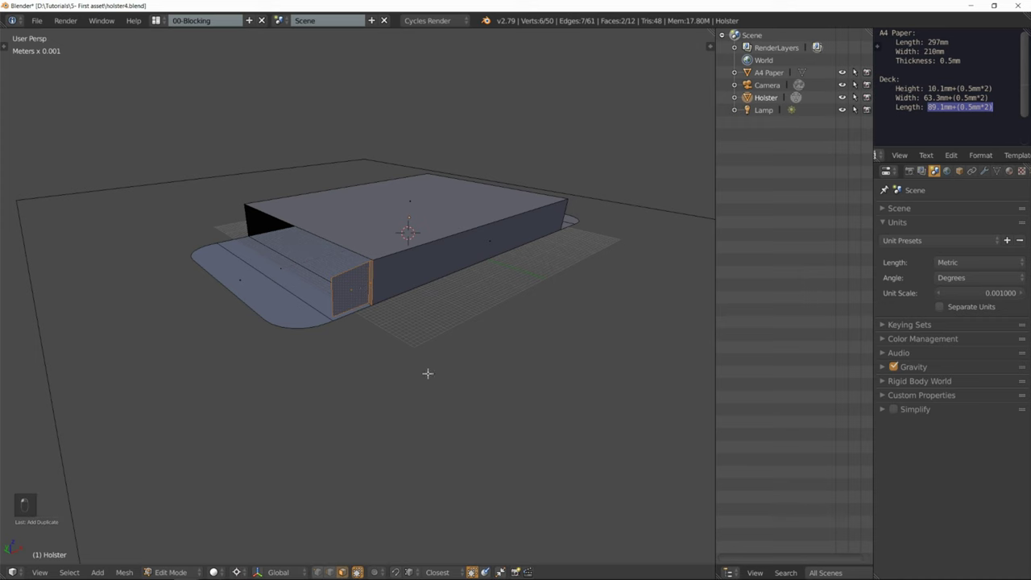
{"action": "mouse_move", "coordinate": [433, 228]}
{"action": "middle_mouse_down"}
{"action": "mouse_move", "coordinate": [404, 265]}
{"action": "mouse_move", "coordinate": [357, 185]}
{"action": "mouse_move", "coordinate": [428, 237]}
{"action": "middle_mouse_up"}
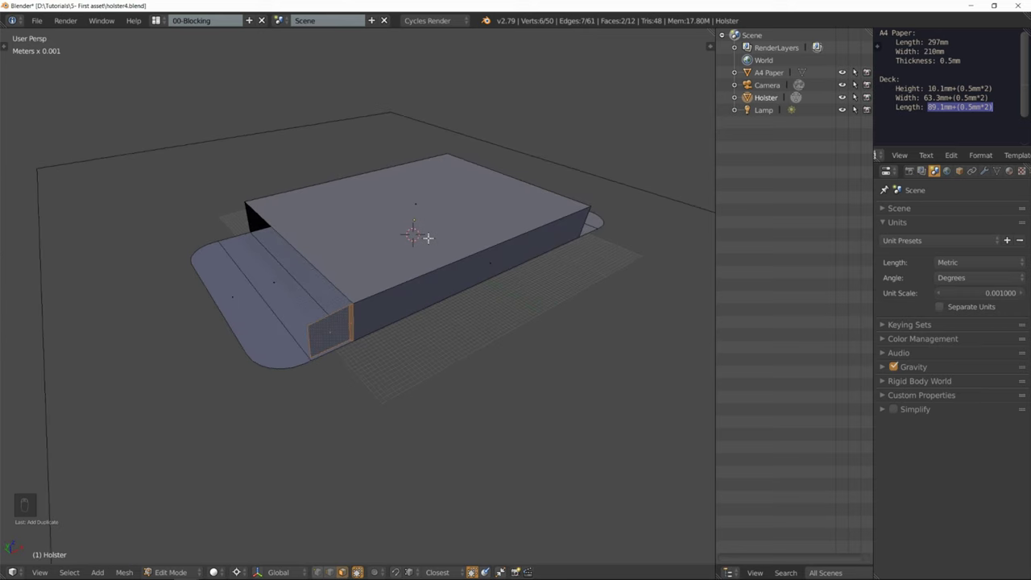
{"action": "key", "text": "ctrl+m"}
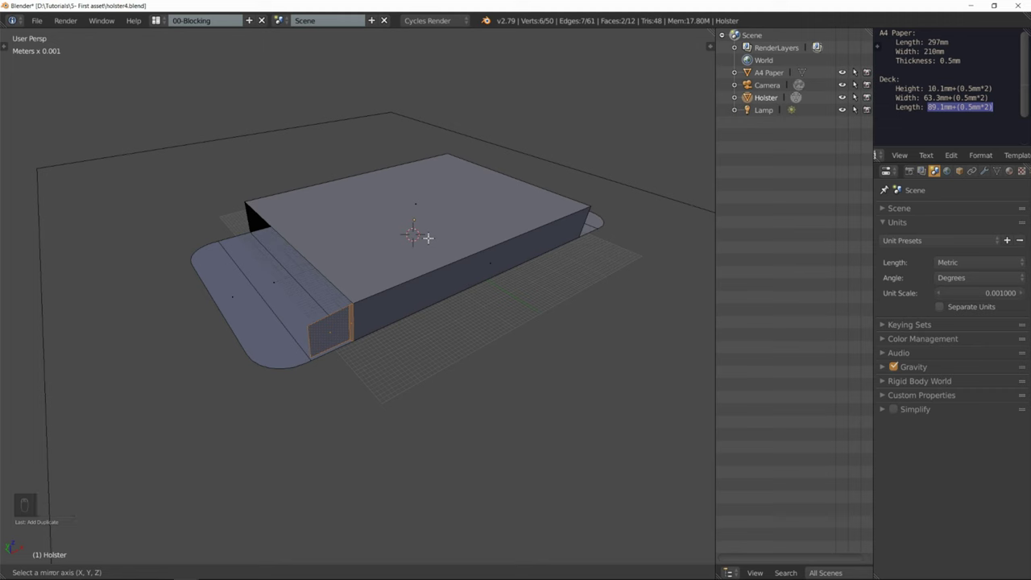
{"action": "left_click", "coordinate": [427, 237]}
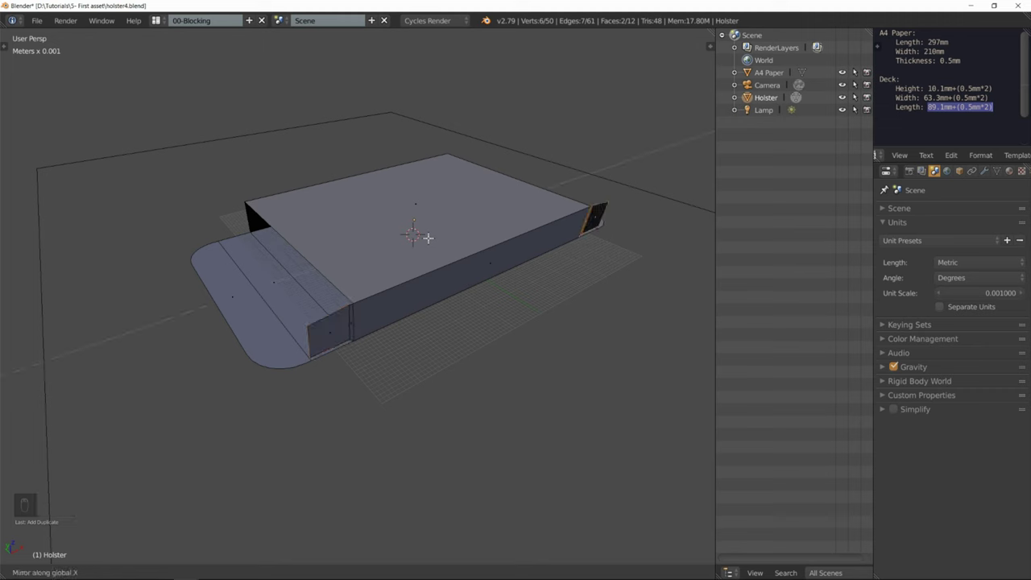
- Select both end faces, duplicate them, and mirror the copies across X to the opposite ends
{"action": "right_click", "coordinate": [343, 330], "text": "shift"}
{"action": "right_click", "coordinate": [351, 323], "text": "shift"}
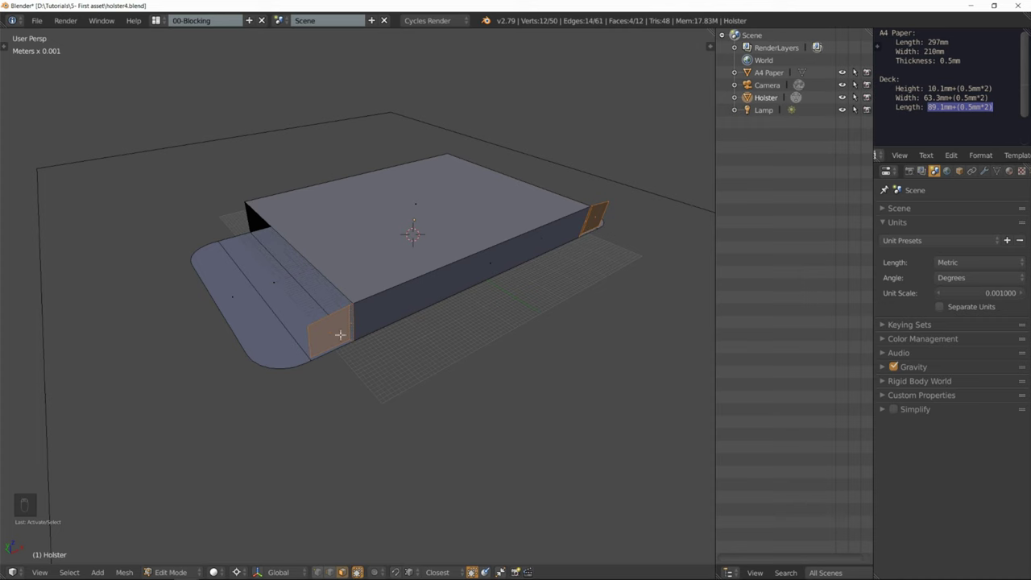
{"action": "mouse_move", "coordinate": [614, 225]}
{"action": "middle_mouse_down"}
{"action": "mouse_move", "coordinate": [550, 209]}
{"action": "mouse_move", "coordinate": [615, 209]}
{"action": "mouse_move", "coordinate": [622, 225]}
{"action": "middle_mouse_up"}
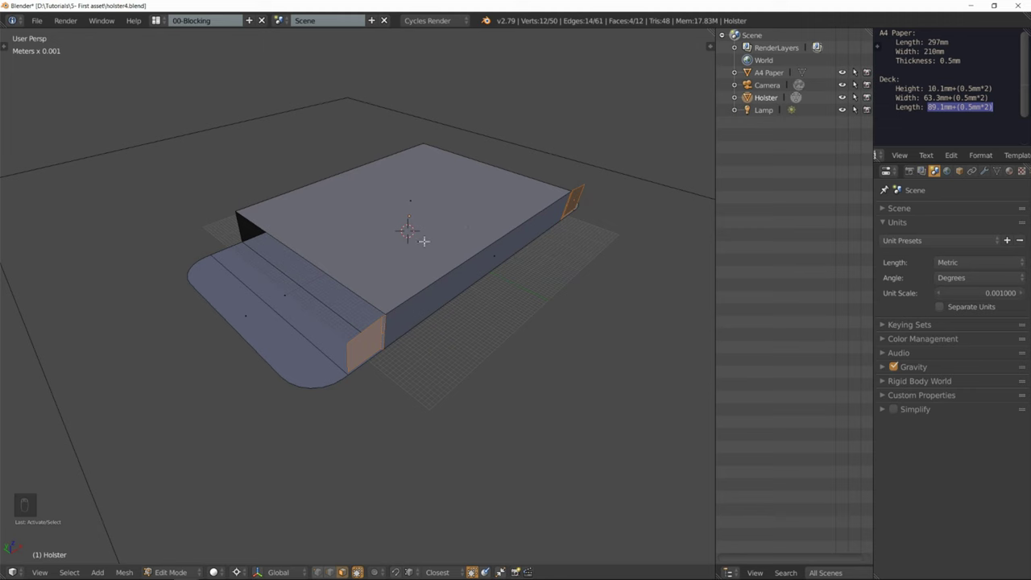
{"action": "key", "text": "ctrl+m"}
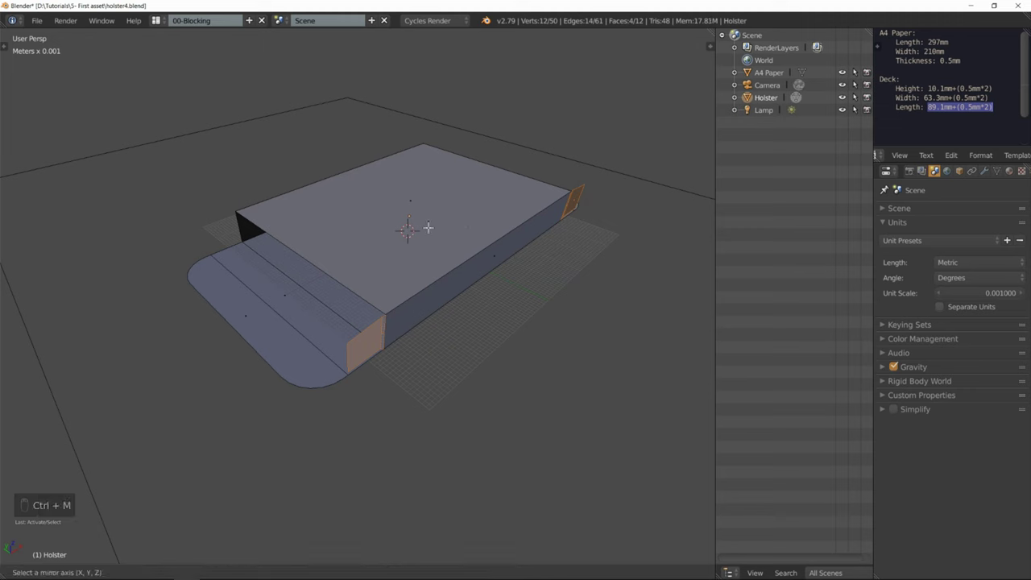
{"action": "left_click", "coordinate": [425, 256]}
{"action": "key", "text": "shift+d"}
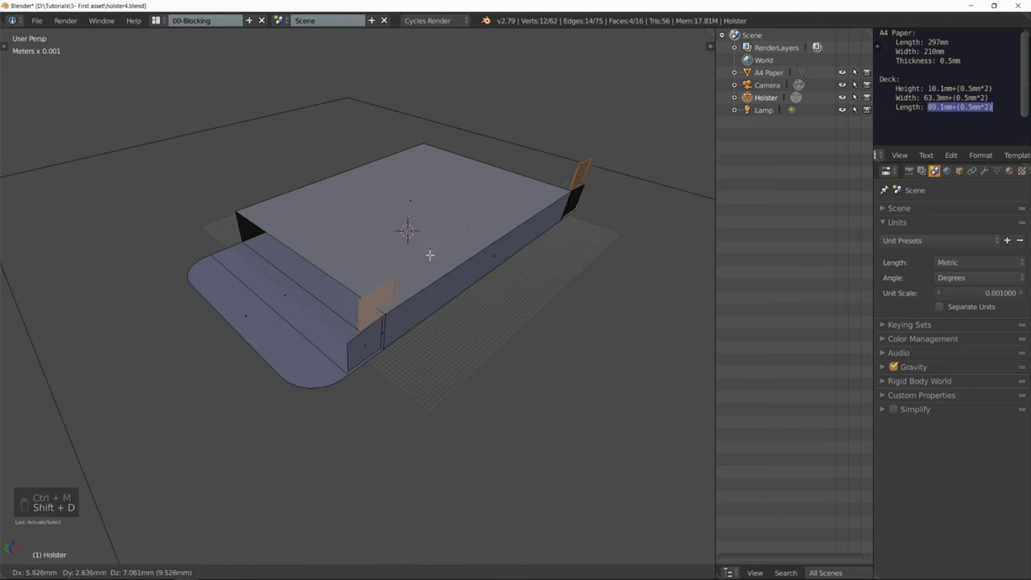
{"action": "right_click", "coordinate": [412, 271]}
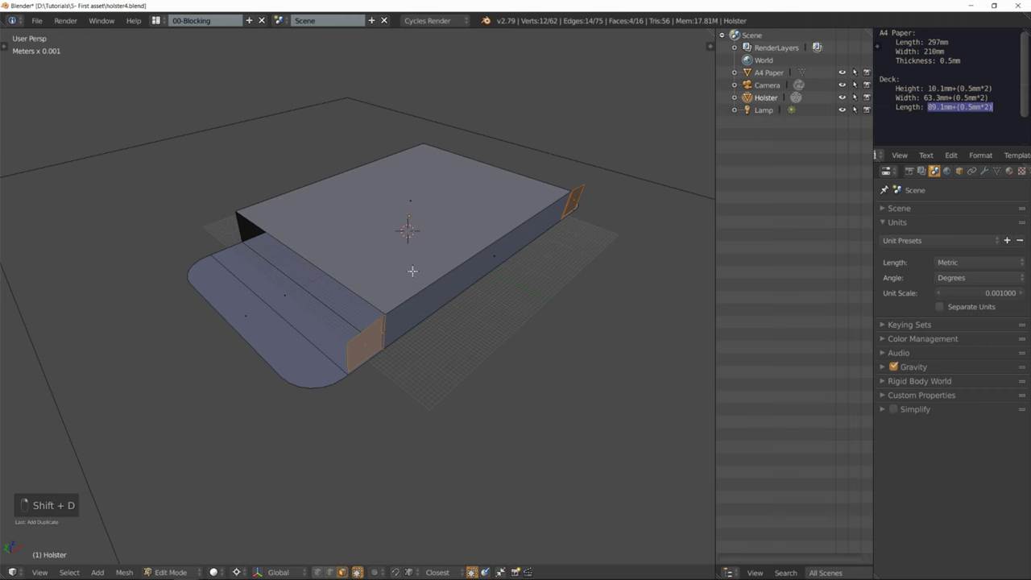
{"action": "key", "text": "ctrl+m"}
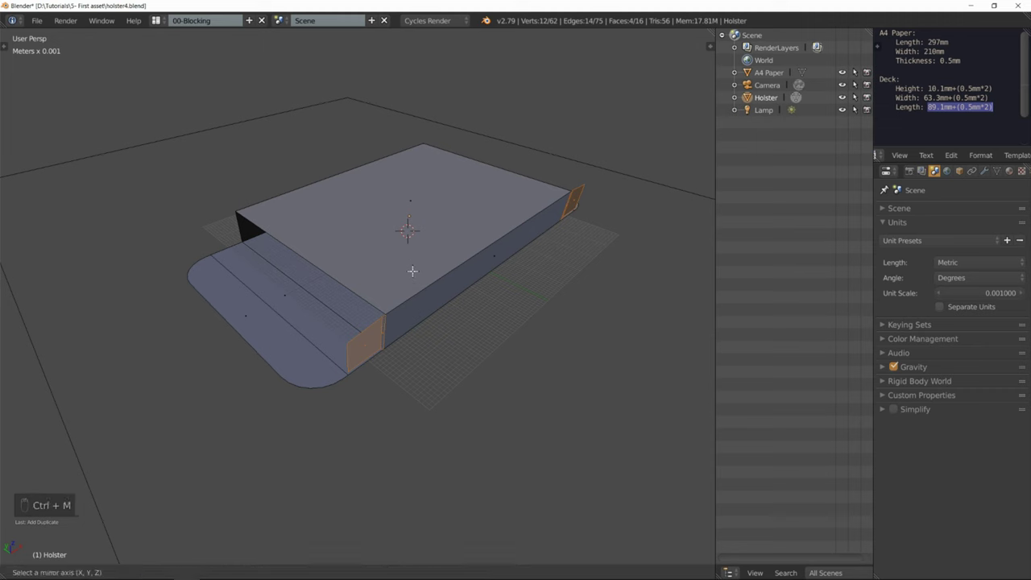
{"action": "key", "text": "x"}
{"action": "left_click", "coordinate": [411, 270]}
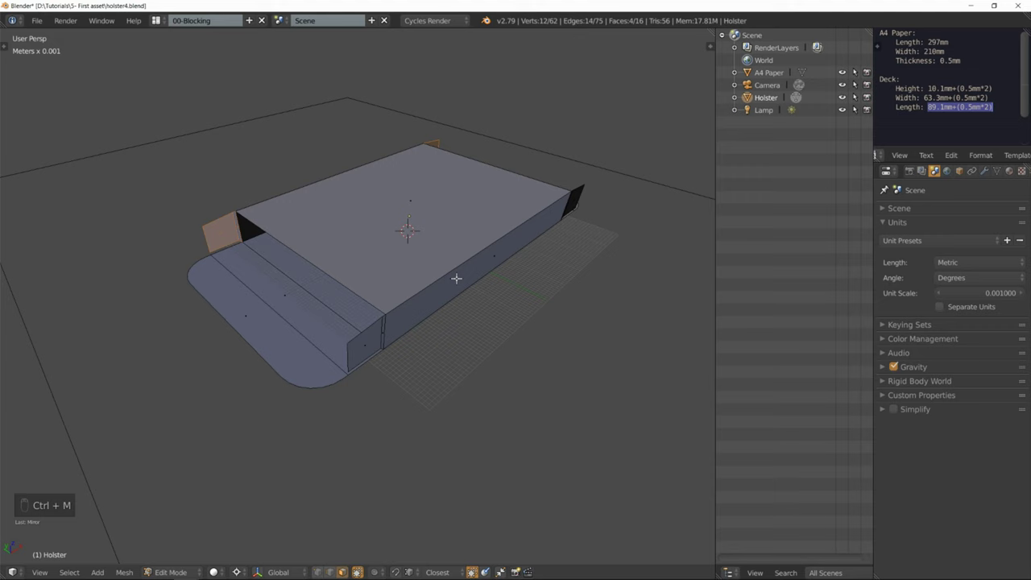
- Select the whole holster mesh and run Remove Doubles, merging 6 duplicate vertices
{"action": "key", "text": "a"}
{"action": "key", "text": "a"}
{"action": "key", "text": "a"}
{"action": "key", "text": "w"}
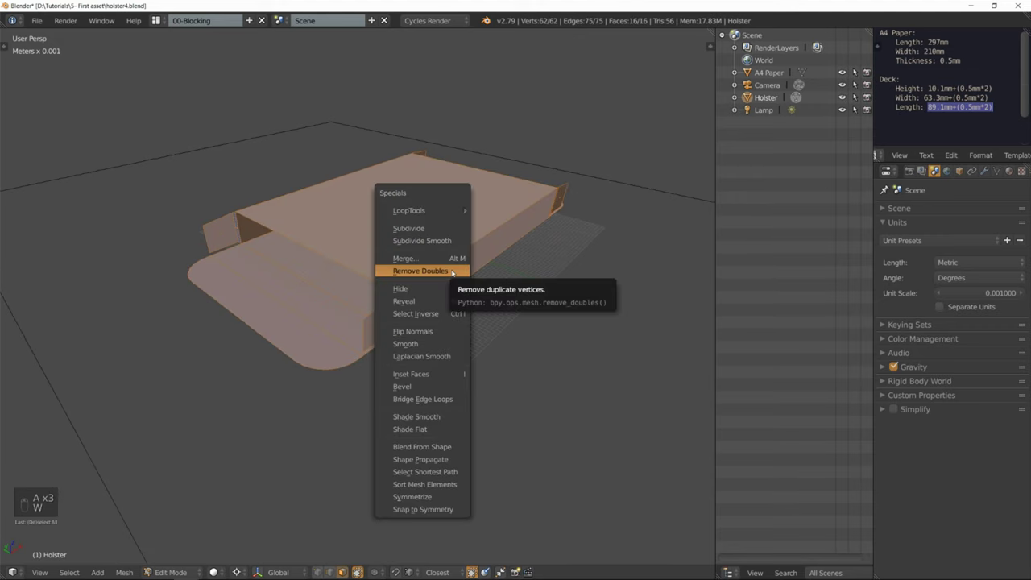
{"action": "left_click", "coordinate": [452, 271]}
{"action": "mouse_move", "coordinate": [507, 247]}
{"action": "middle_mouse_down"}
{"action": "mouse_move", "coordinate": [435, 234]}
{"action": "mouse_move", "coordinate": [443, 174]}
{"action": "mouse_move", "coordinate": [513, 250]}
{"action": "middle_mouse_up"}
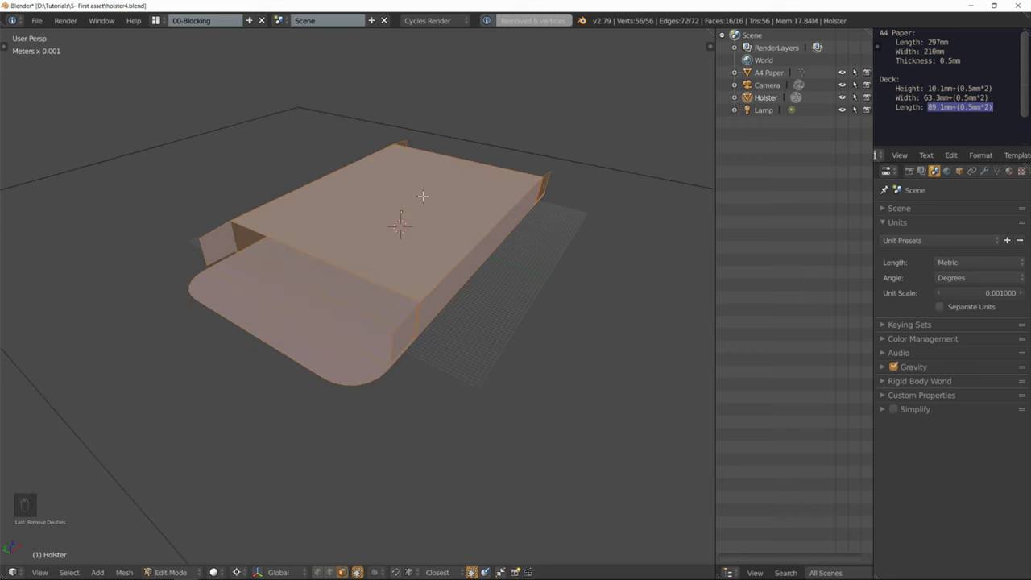
{"action": "middle_click_drag", "start_coordinate": [422, 195], "coordinate": [475, 187]}
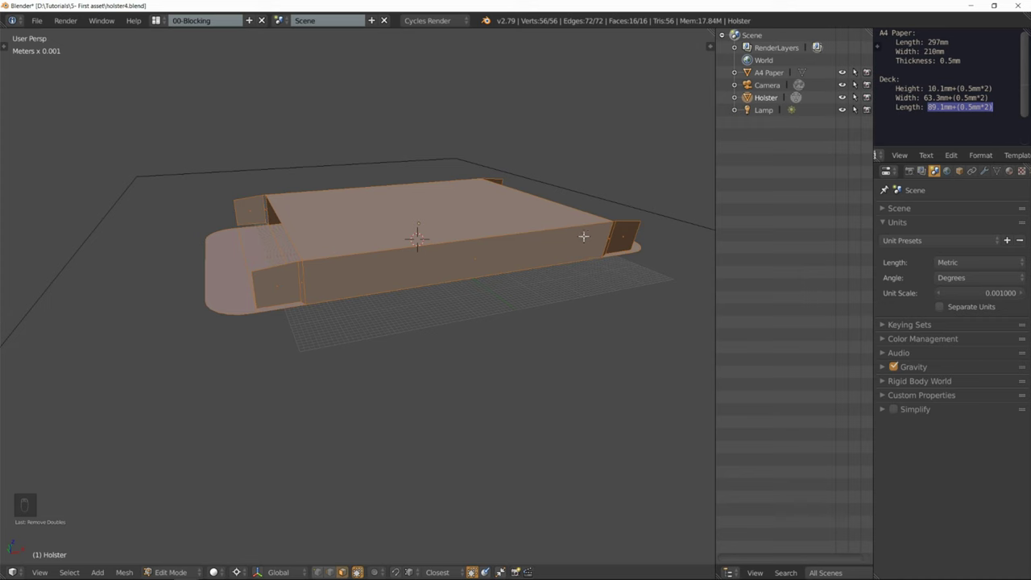
{"action": "middle_click_drag", "start_coordinate": [260, 202], "coordinate": [279, 209]}
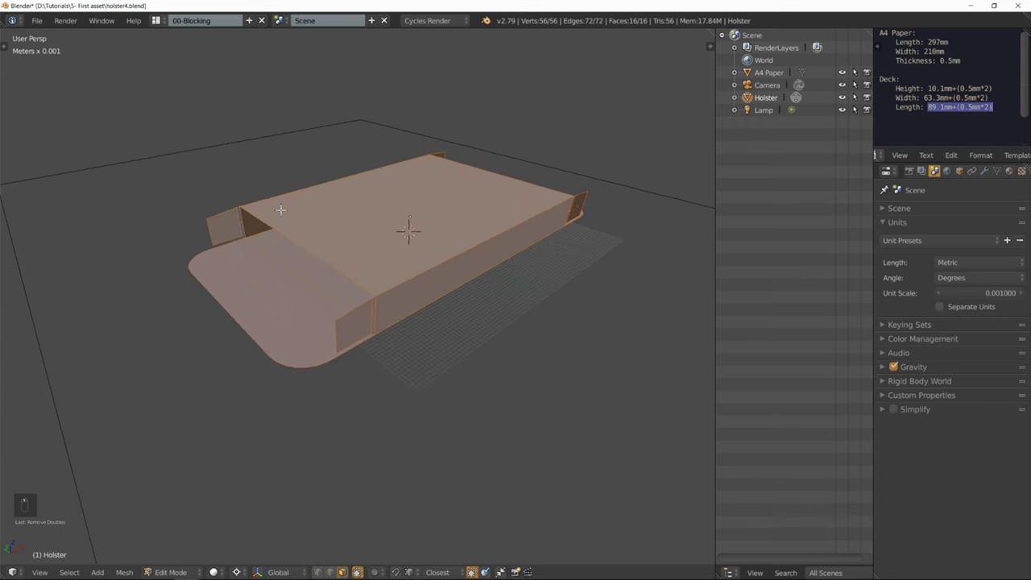
- Recalculate the holster's normals from the Shading / UVs tool tab, then deselect everything
{"action": "key", "text": "t"}
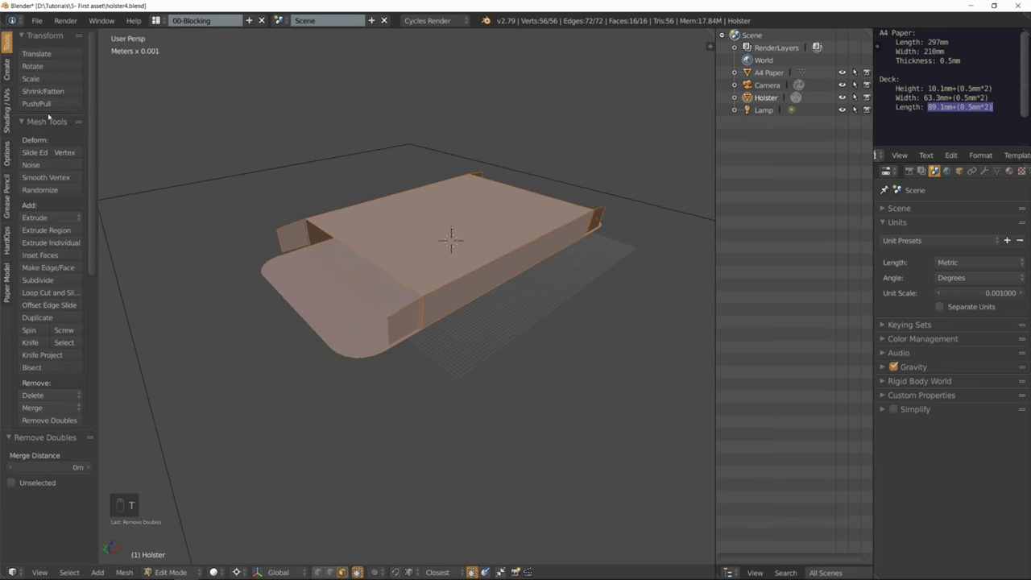
{"action": "left_click", "coordinate": [7, 106]}
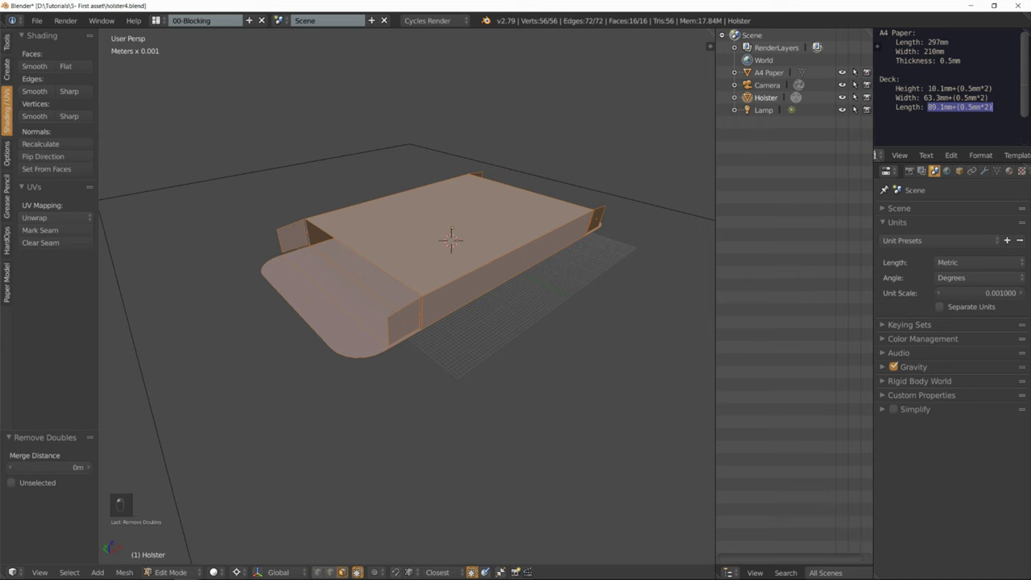
{"action": "left_click", "coordinate": [50, 144]}
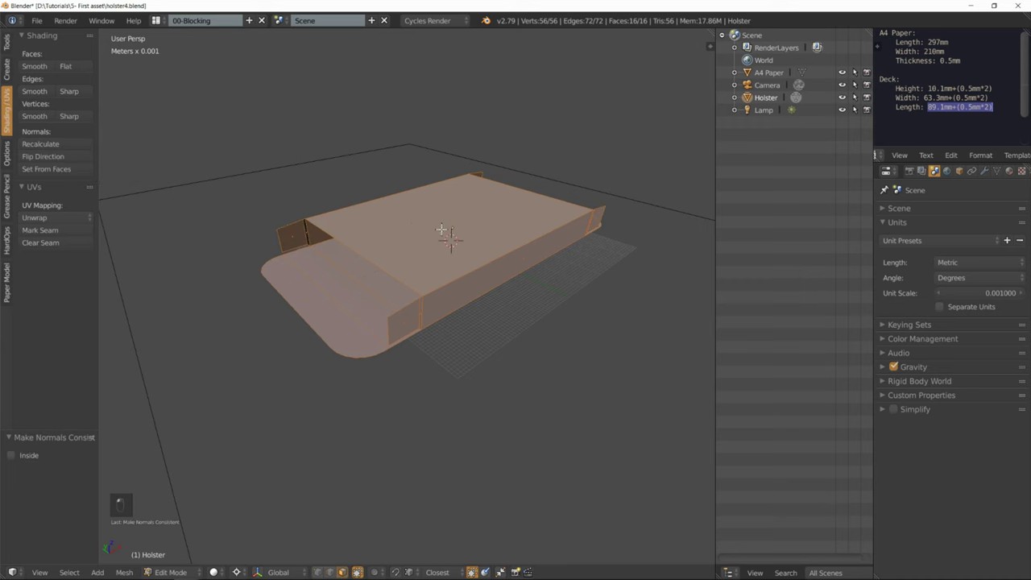
{"action": "middle_click_drag", "start_coordinate": [442, 231], "coordinate": [479, 270]}
{"action": "key", "text": "a"}
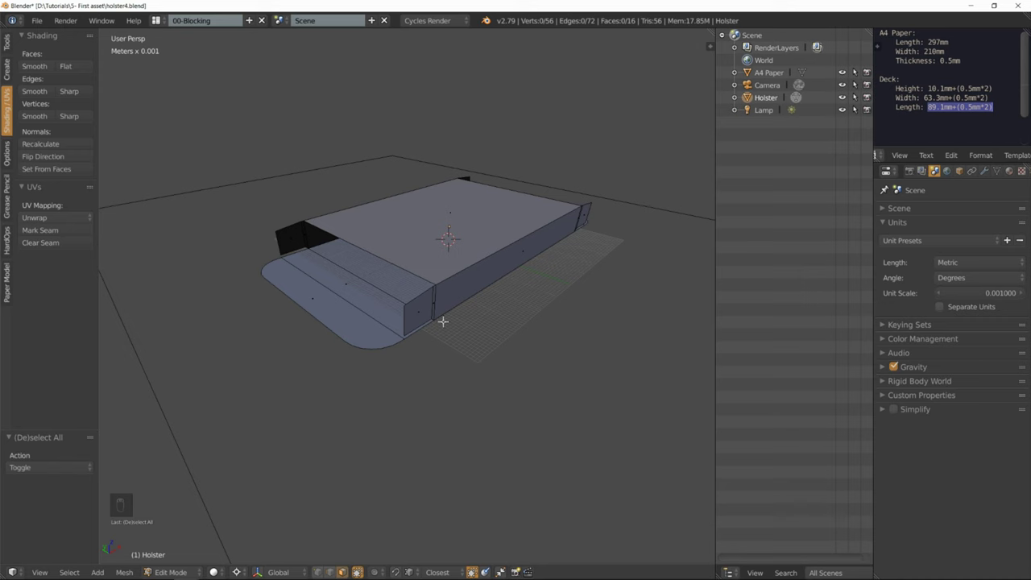
{"action": "mouse_move", "coordinate": [498, 263]}
{"action": "middle_mouse_down"}
{"action": "mouse_move", "coordinate": [427, 259]}
{"action": "mouse_move", "coordinate": [575, 263]}
{"action": "mouse_move", "coordinate": [467, 250]}
{"action": "mouse_move", "coordinate": [477, 295]}
{"action": "mouse_move", "coordinate": [487, 262]}
{"action": "middle_mouse_up"}
- Rip the box's top front edge in Edge mode to detach the side wall from the top face
{"action": "key", "text": "ctrl+Tab"}
{"action": "left_click", "coordinate": [451, 244]}
{"action": "right_click", "coordinate": [506, 241]}
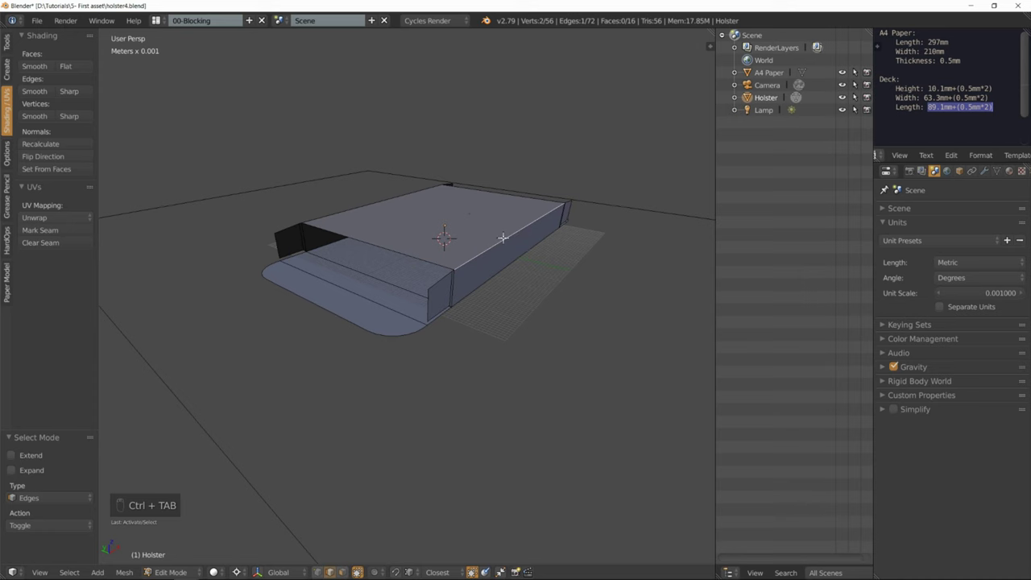
{"action": "key", "text": "v"}
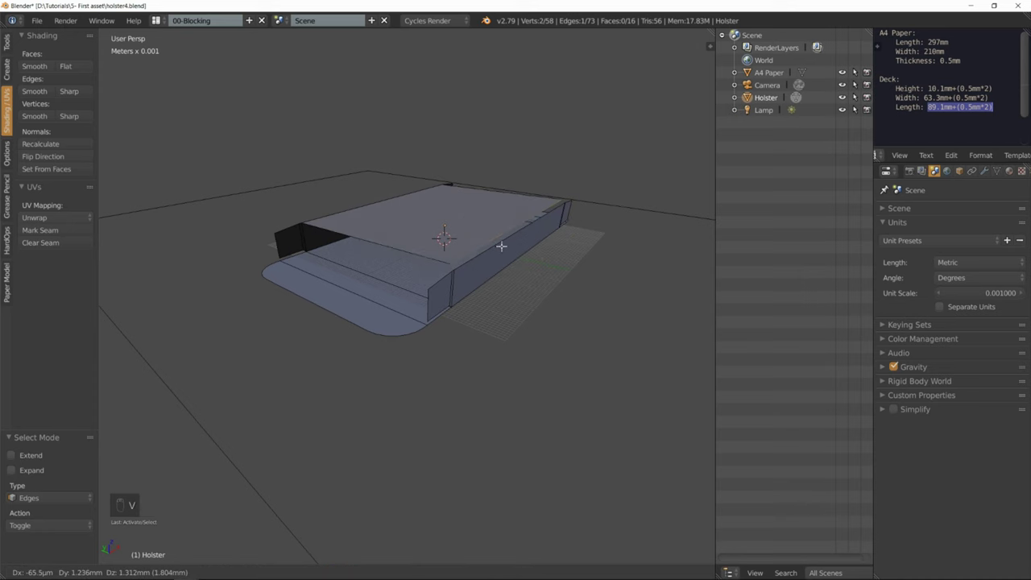
{"action": "left_click", "coordinate": [501, 245]}
{"action": "scroll", "coordinate": [505, 251], "scroll_direction": "up", "scroll_amount": 1}
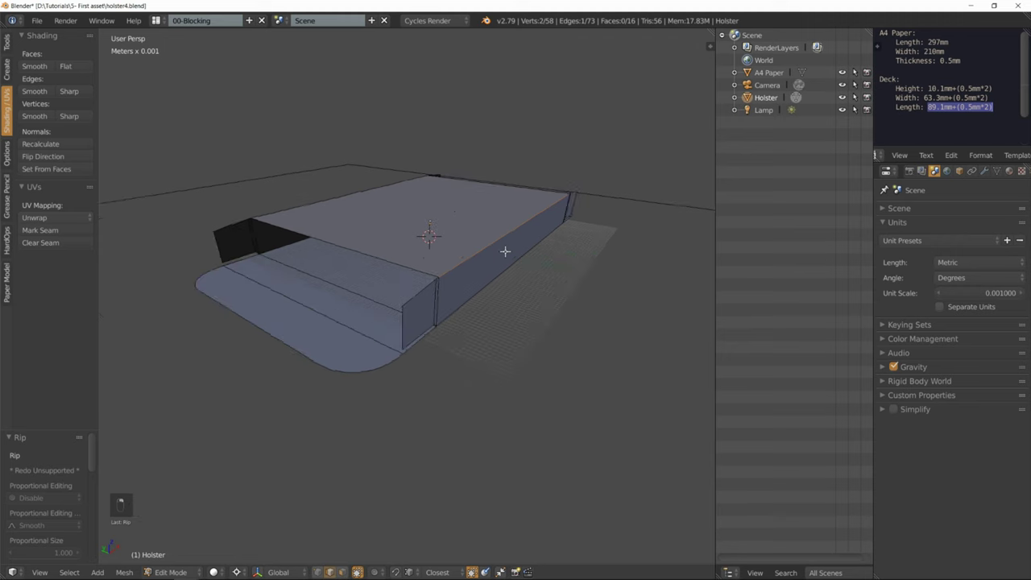
- In Face mode, select the five-face side strip from the front end face to the far end face
{"action": "key", "text": "ctrl+Tab"}
{"action": "left_click", "coordinate": [490, 263]}
{"action": "right_click", "coordinate": [488, 265]}
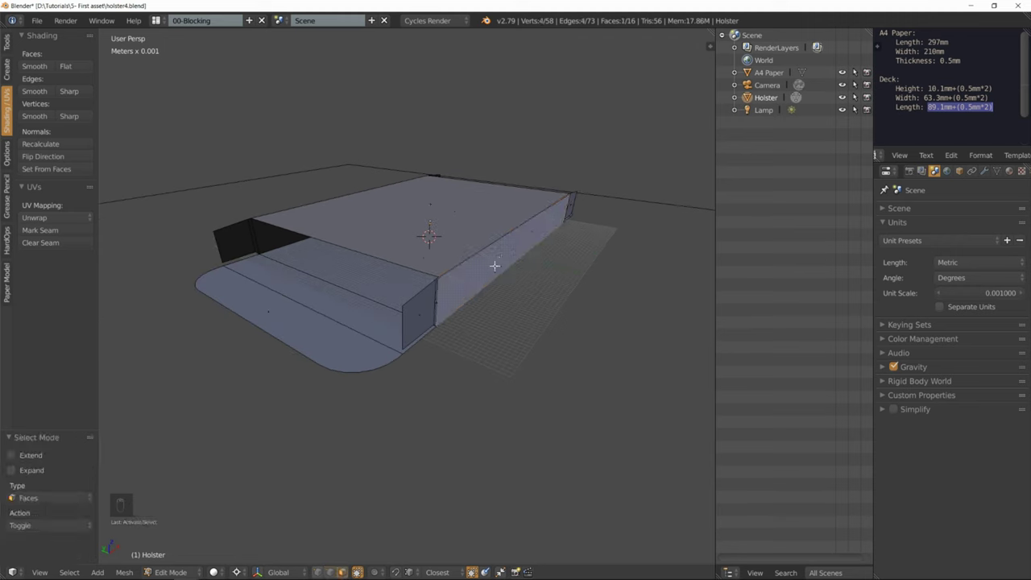
{"action": "key", "text": "shift+g"}
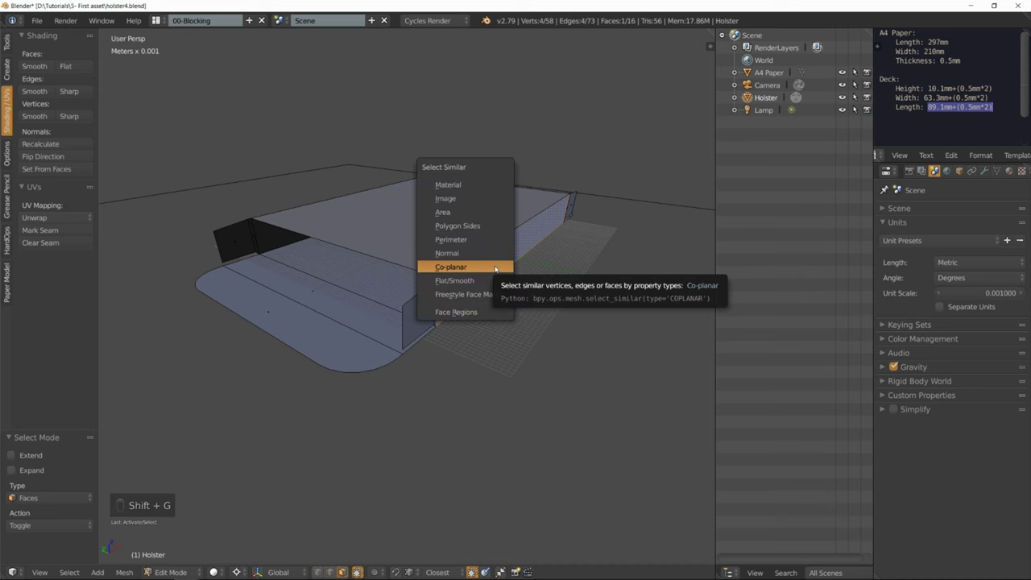
{"action": "left_click", "coordinate": [496, 268]}
{"action": "mouse_move", "coordinate": [559, 239]}
{"action": "middle_mouse_down"}
{"action": "mouse_move", "coordinate": [526, 235]}
{"action": "mouse_move", "coordinate": [551, 238]}
{"action": "middle_mouse_up"}
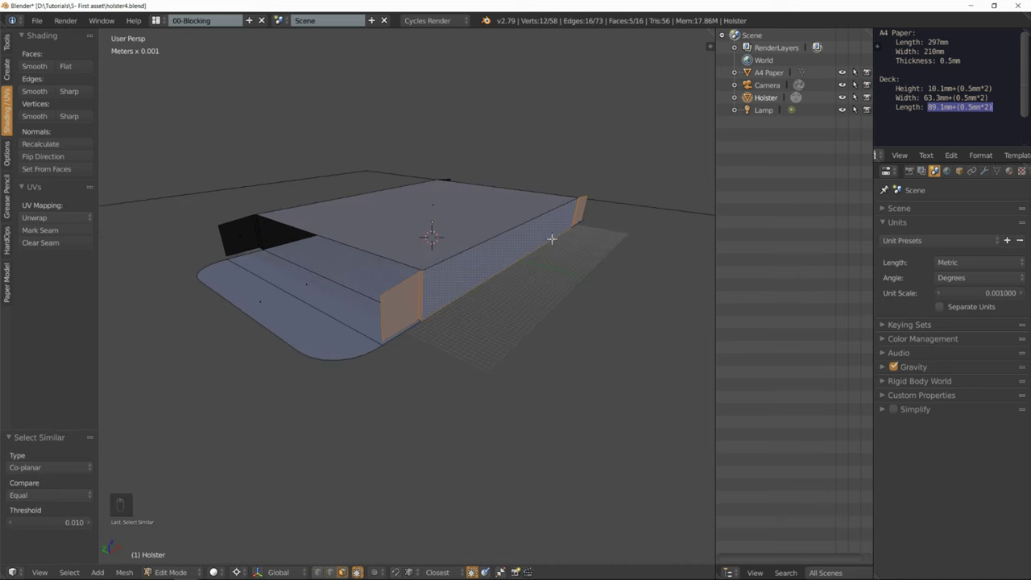
{"action": "key", "text": "a"}
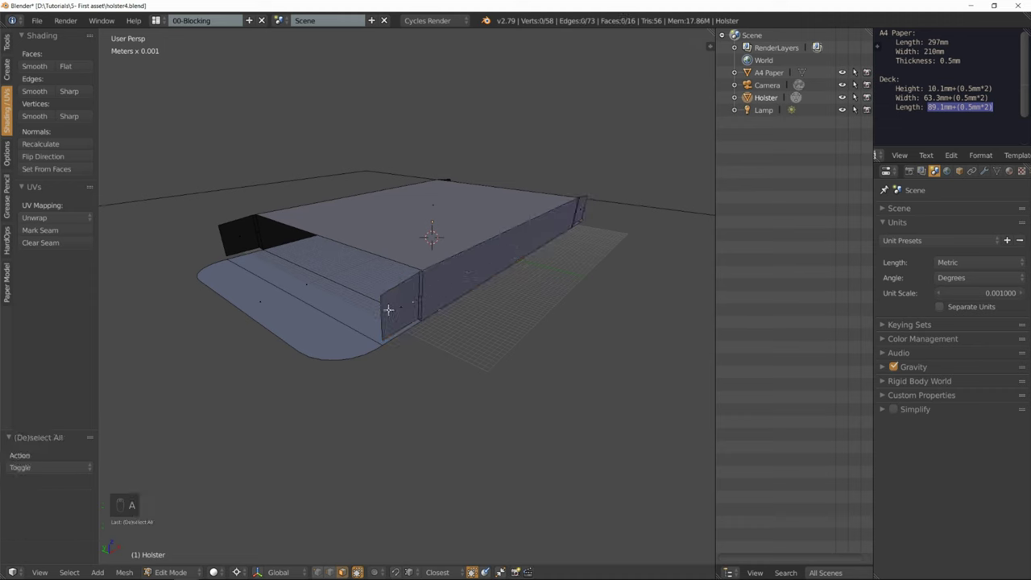
{"action": "right_click", "coordinate": [399, 307]}
{"action": "right_click", "coordinate": [581, 208], "text": "ctrl+shift"}
{"action": "mouse_move", "coordinate": [605, 223]}
{"action": "middle_mouse_down"}
{"action": "mouse_move", "coordinate": [577, 218]}
{"action": "mouse_move", "coordinate": [601, 223]}
{"action": "mouse_move", "coordinate": [605, 208]}
{"action": "middle_mouse_up"}
{"action": "middle_click_drag", "start_coordinate": [550, 232], "coordinate": [551, 229]}
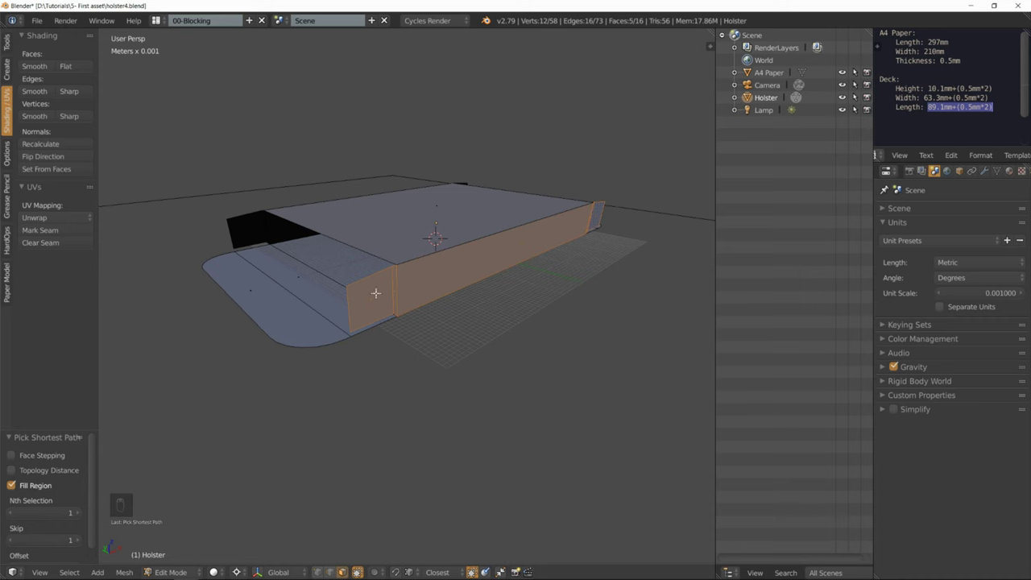
{"action": "middle_click_drag", "start_coordinate": [536, 234], "coordinate": [522, 240]}
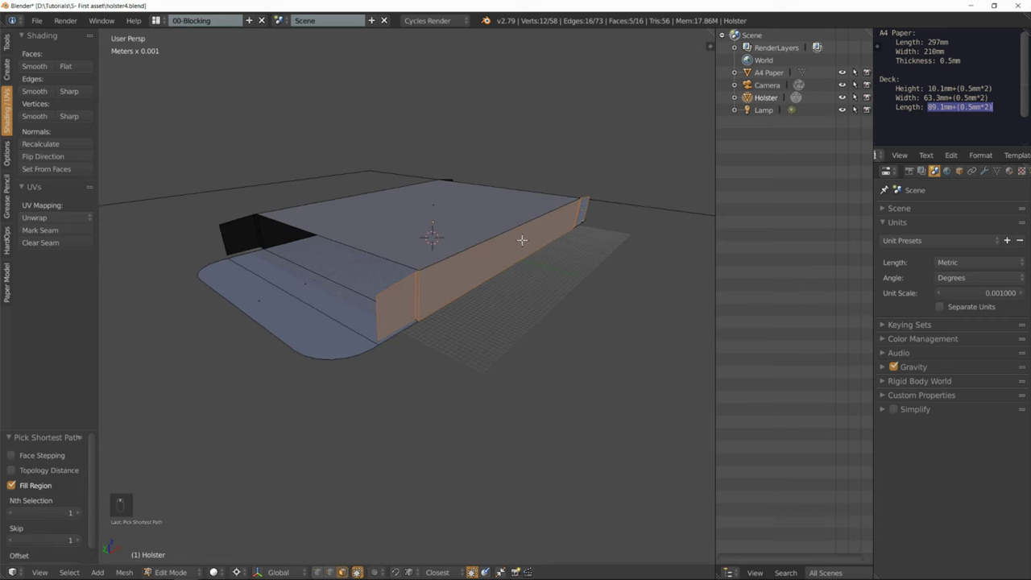
- Isolate the side strip and rotate it 90° about X around its bottom edge as the active pivot
{"action": "key", "text": "shift+h"}
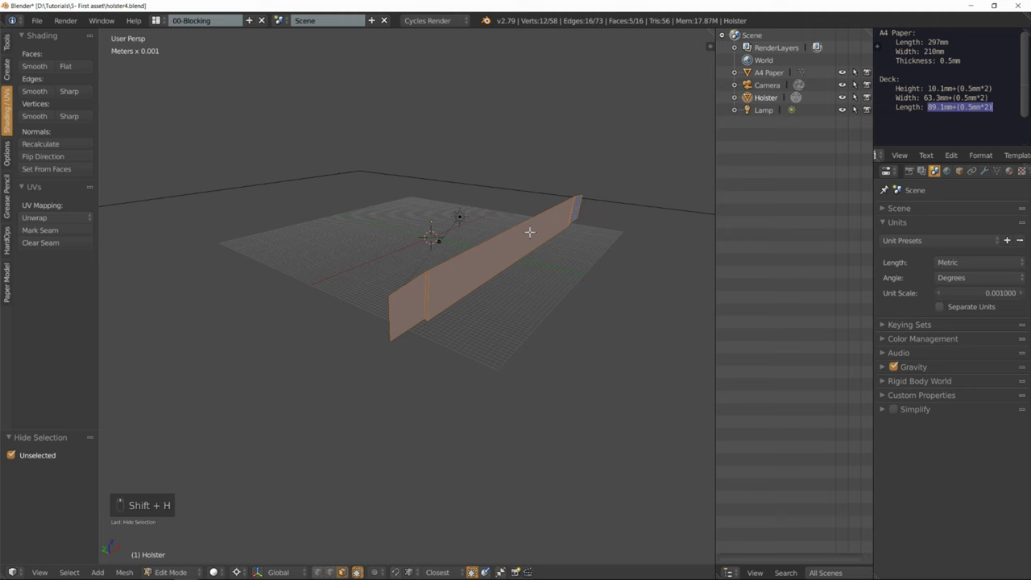
{"action": "key", "text": "ctrl+Tab"}
{"action": "key", "text": "Up"}
{"action": "key", "text": "Return"}
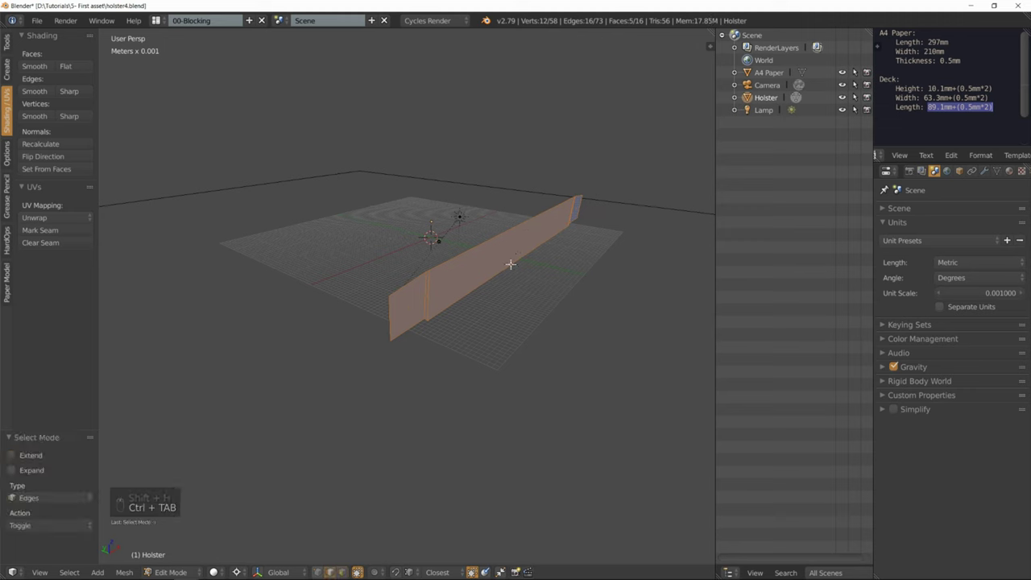
{"action": "right_click", "coordinate": [512, 272]}
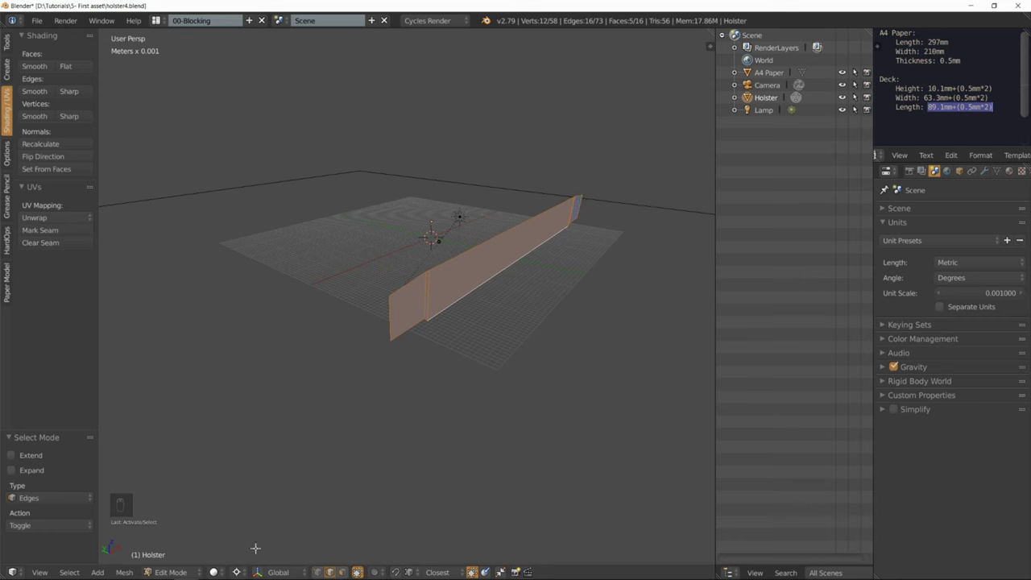
{"action": "left_click", "coordinate": [236, 572]}
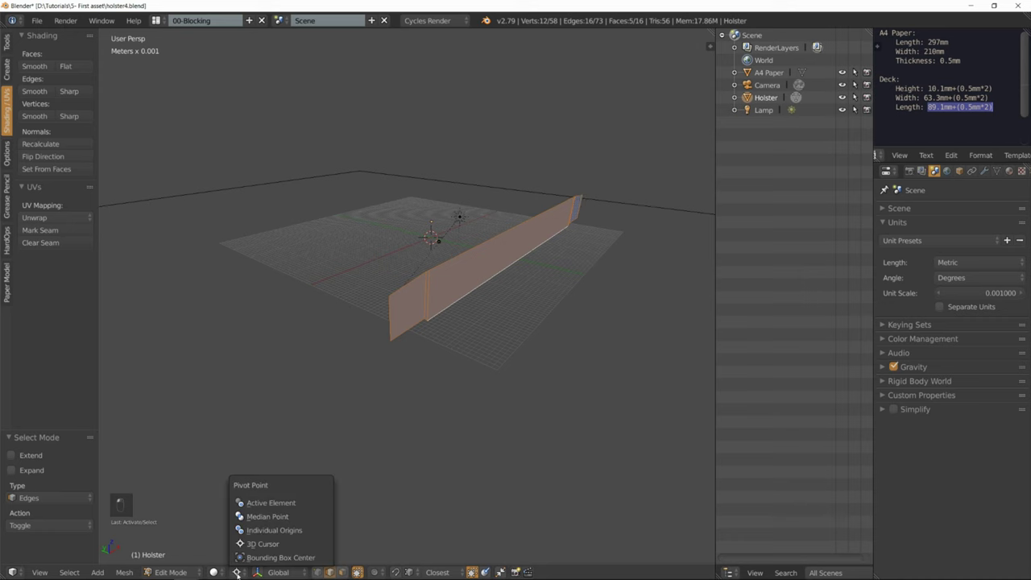
{"action": "left_click", "coordinate": [270, 502]}
{"action": "middle_click_drag", "start_coordinate": [515, 306], "coordinate": [518, 285]}
{"action": "scroll", "coordinate": [507, 276], "scroll_direction": "up", "scroll_amount": 2}
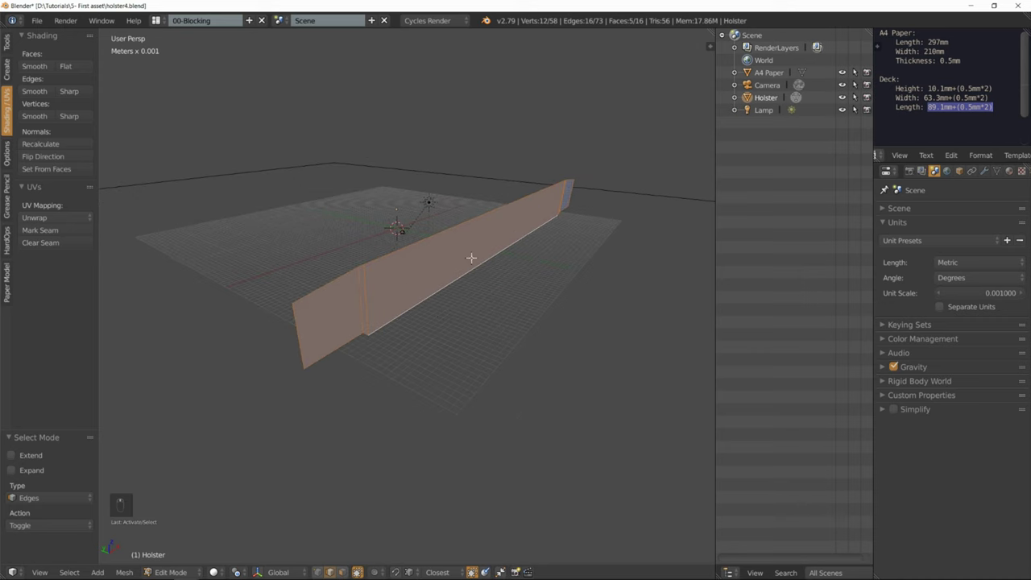
{"action": "key", "text": "r"}
{"action": "type", "text": "x"}
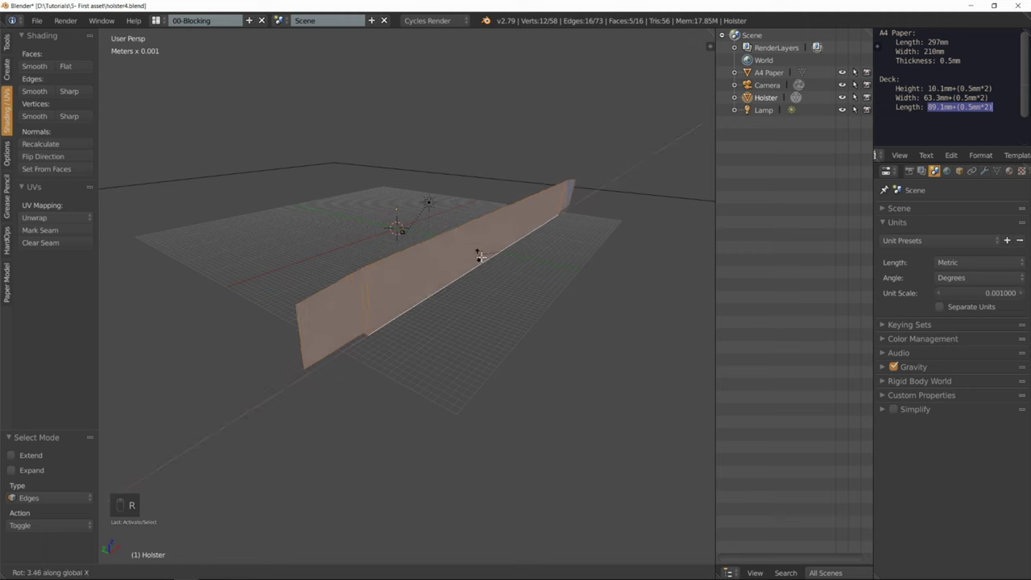
{"action": "type", "text": "90"}
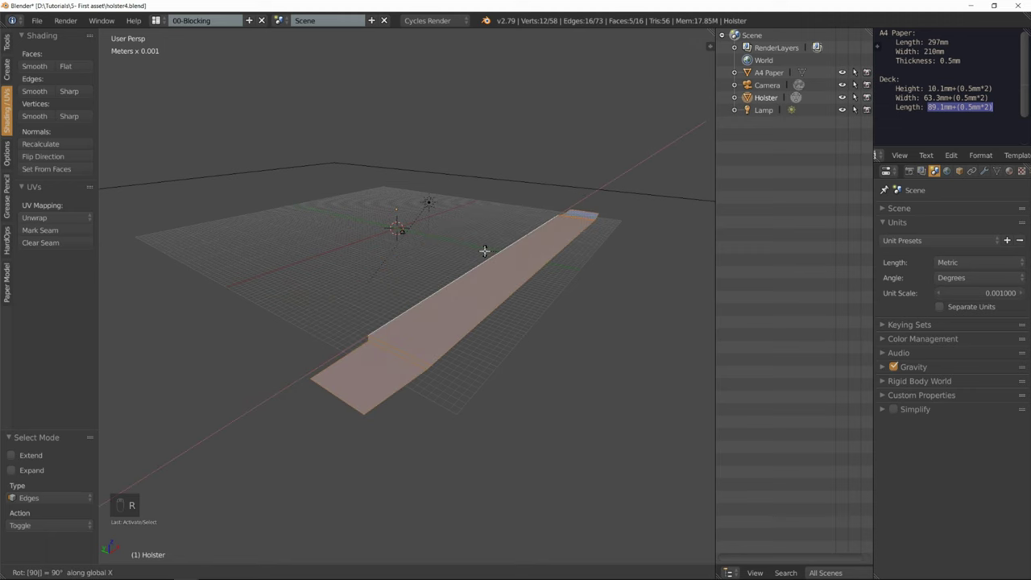
{"action": "key", "text": "Return"}
- Reveal the hidden mesh, run Remove Doubles (0 merged), and select the top face's edge beside the wall
{"action": "key", "text": "alt+h"}
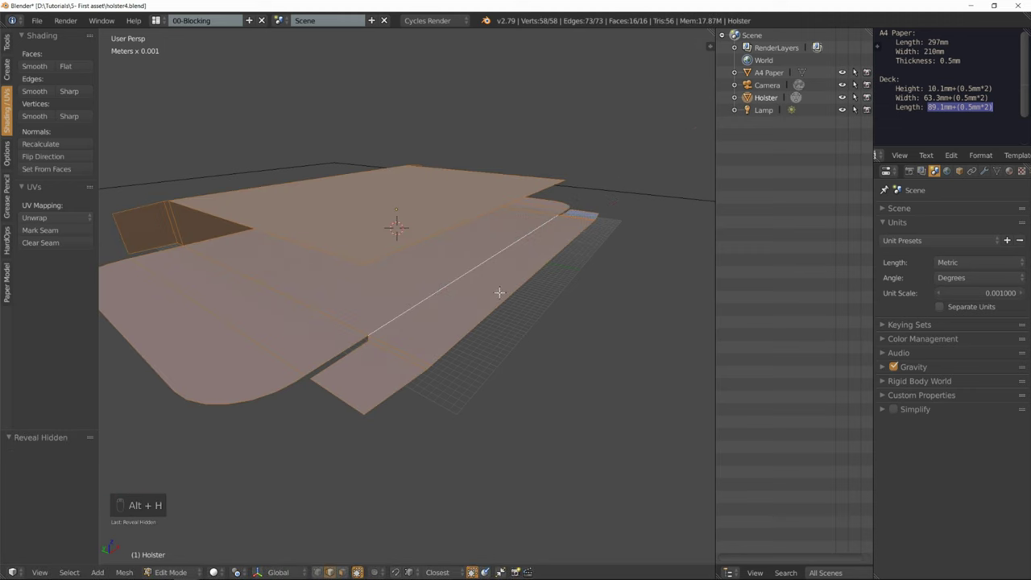
{"action": "scroll", "coordinate": [500, 278], "scroll_direction": "down", "scroll_amount": 4}
{"action": "key", "text": "a"}
{"action": "key", "text": "a"}
{"action": "key", "text": "a"}
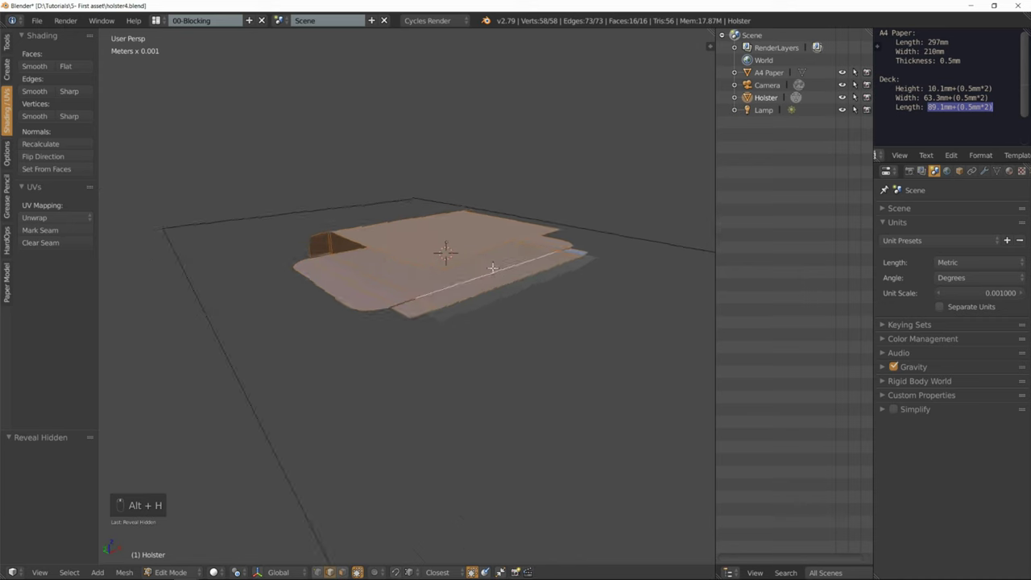
{"action": "key", "text": "w"}
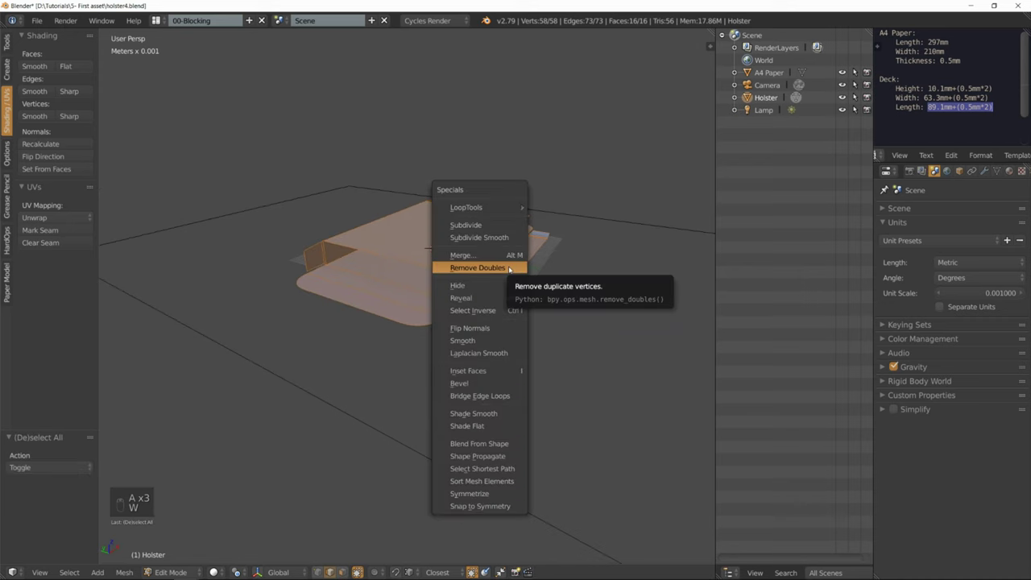
{"action": "left_click", "coordinate": [508, 266]}
{"action": "middle_click_drag", "start_coordinate": [508, 266], "coordinate": [535, 288]}
{"action": "scroll", "coordinate": [515, 274], "scroll_direction": "up", "scroll_amount": 2}
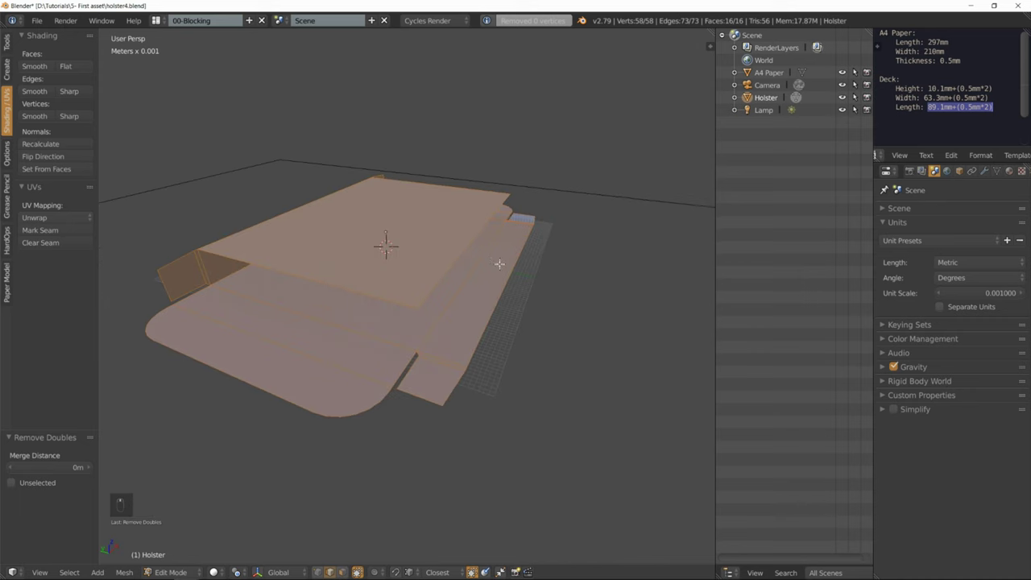
{"action": "right_click", "coordinate": [494, 260]}
{"action": "middle_click_drag", "start_coordinate": [495, 260], "coordinate": [516, 231]}
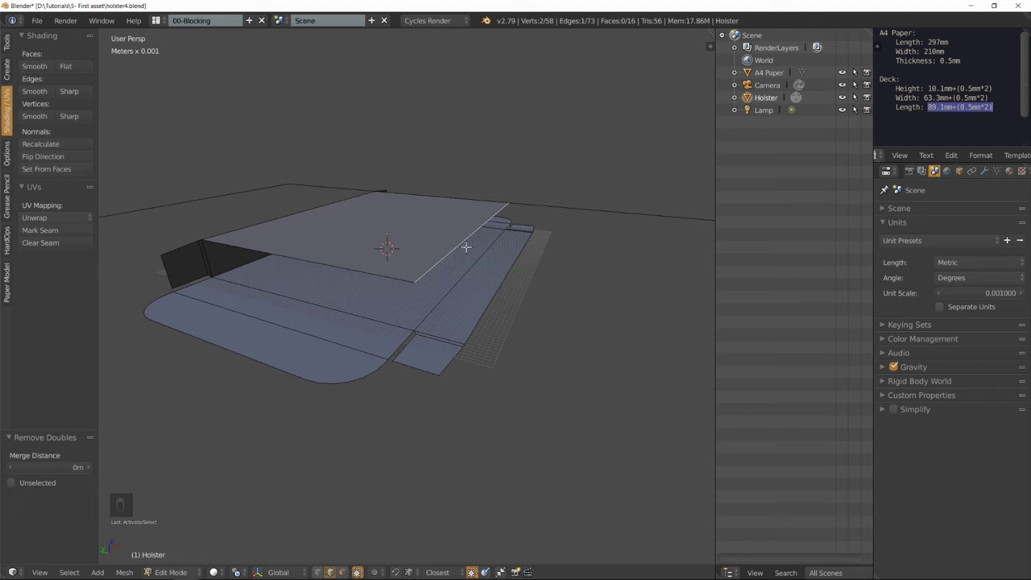
- Move the selected edge 0.5 along Y, then move it back by -0.5
{"action": "key", "text": "g"}
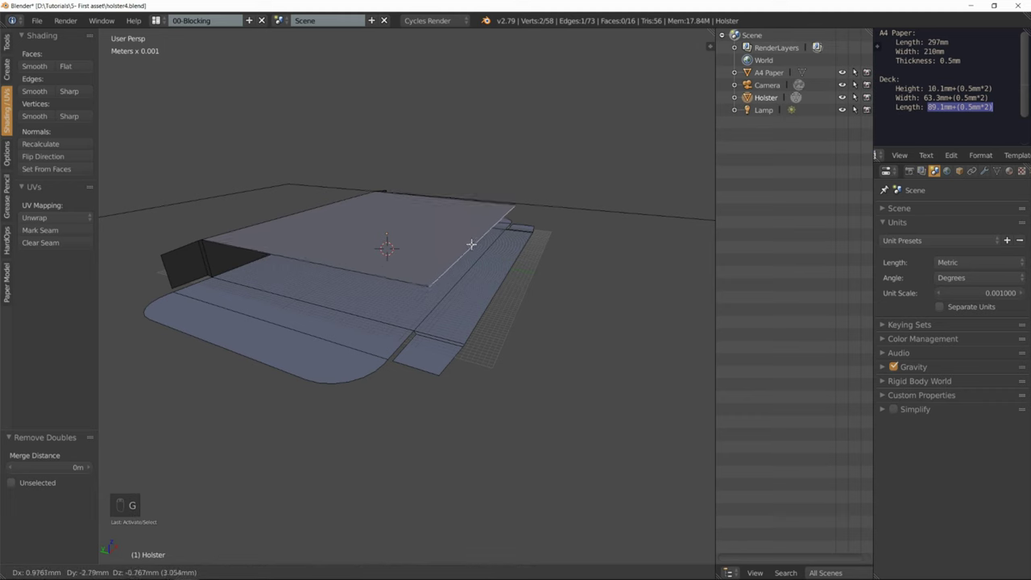
{"action": "type", "text": "y"}
{"action": "type", "text": "0.5"}
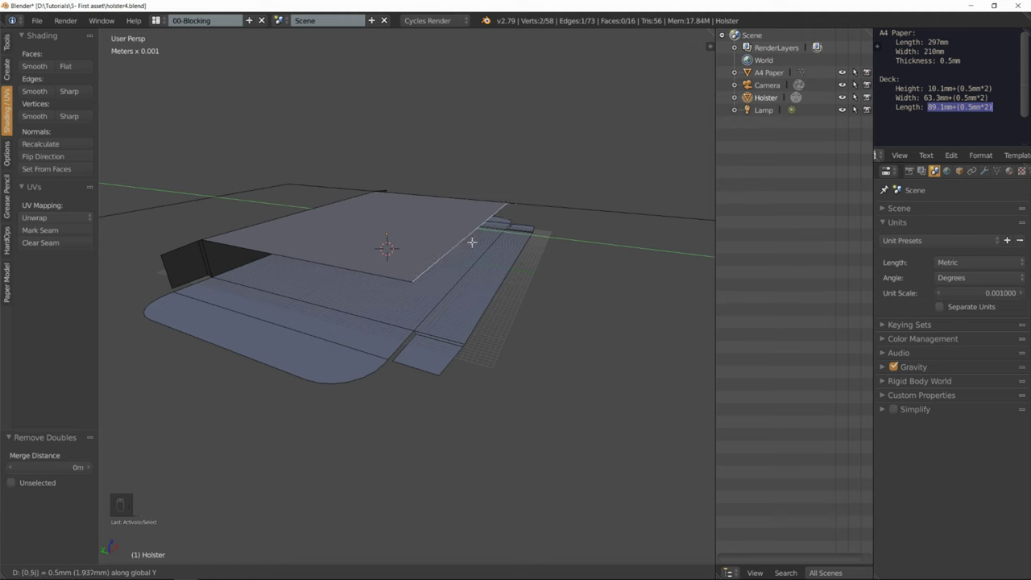
{"action": "key", "text": "Return"}
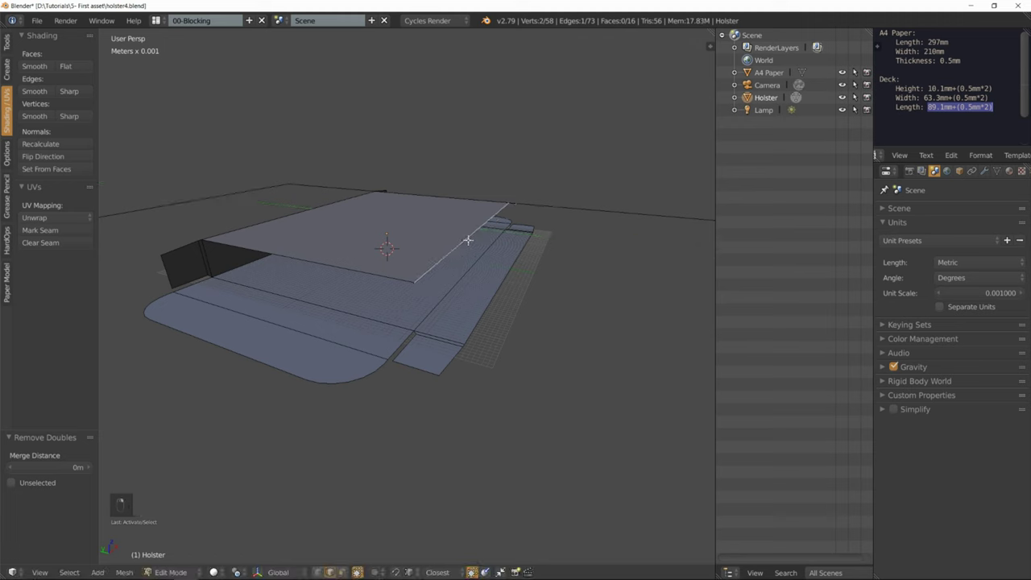
{"action": "type", "text": "gy0."}
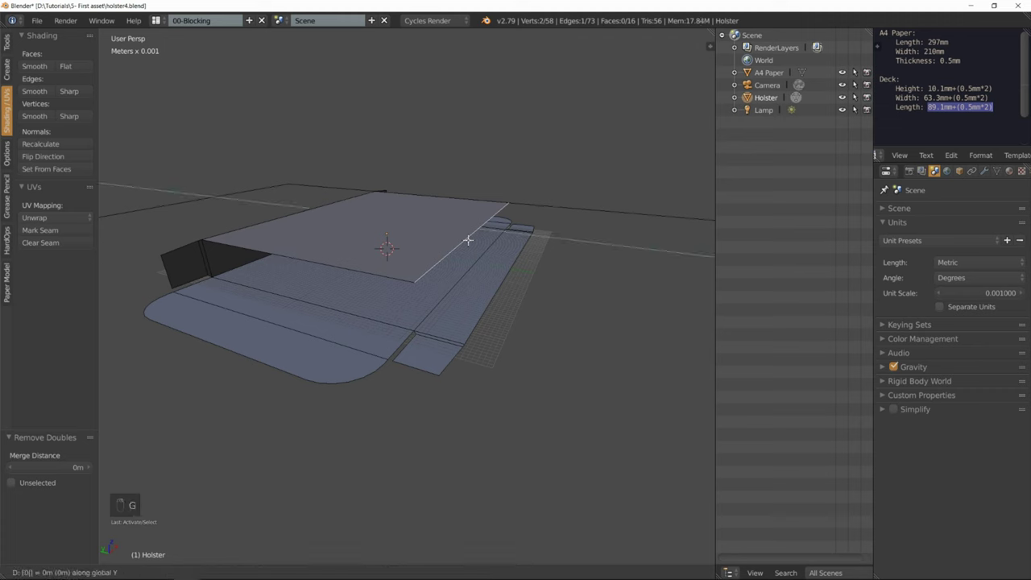
{"action": "type", "text": "5"}
{"action": "key", "text": "minus"}
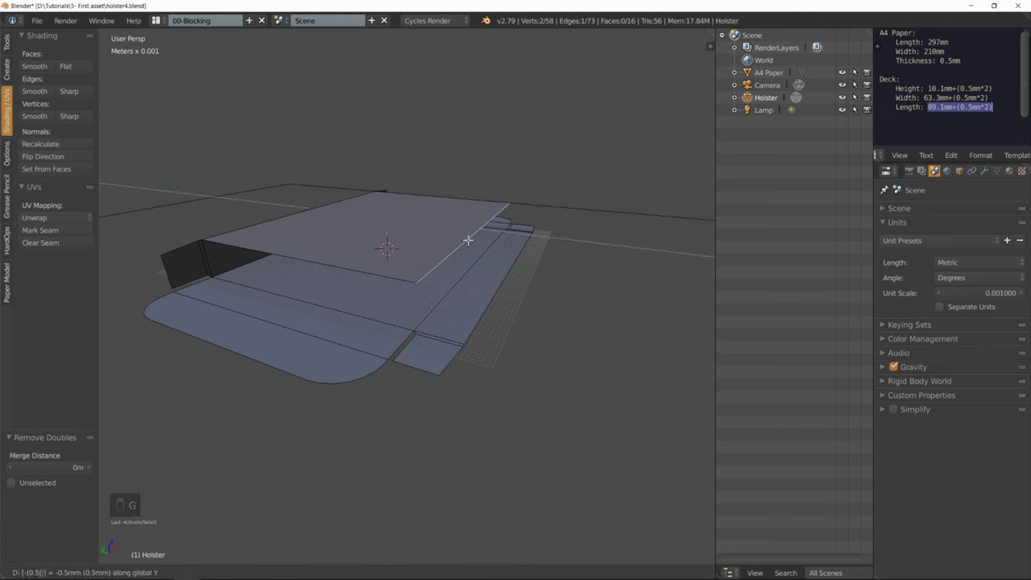
{"action": "key", "text": "Return"}
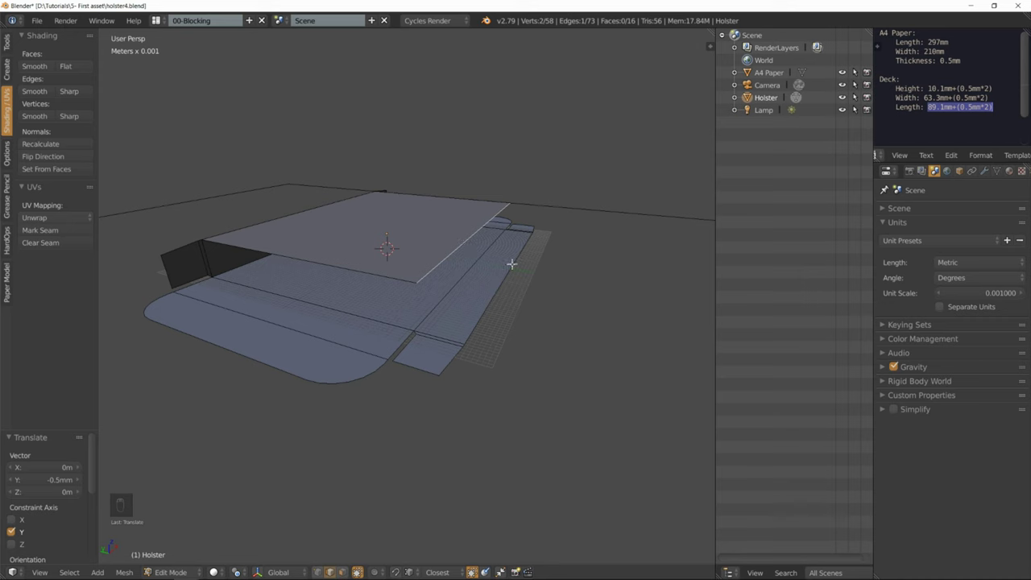
{"action": "middle_click_drag", "start_coordinate": [481, 241], "coordinate": [481, 241]}
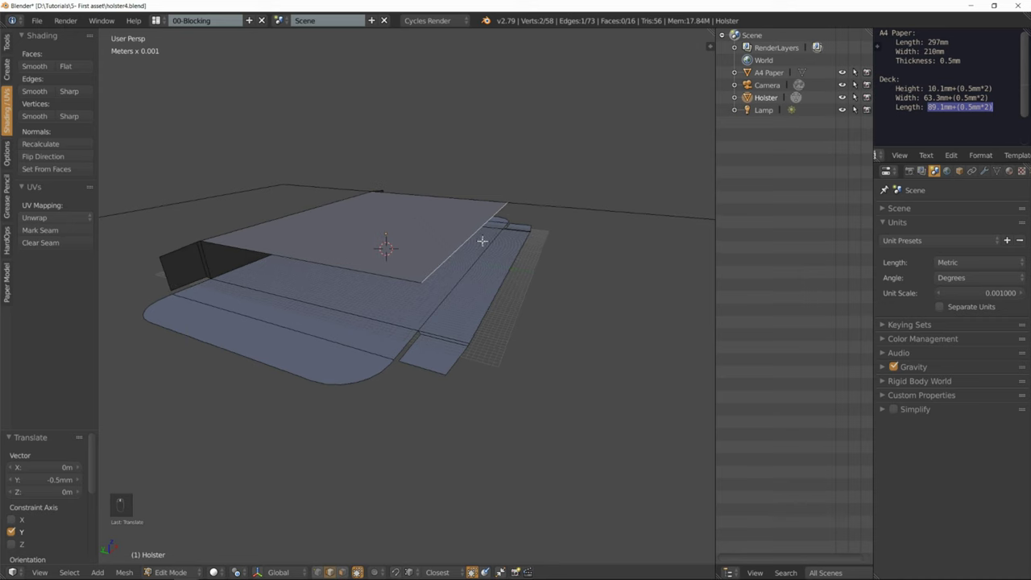
- Extrude a new strip from the top sheet's front edge -1.11 cm along Y
{"action": "key", "text": "e"}
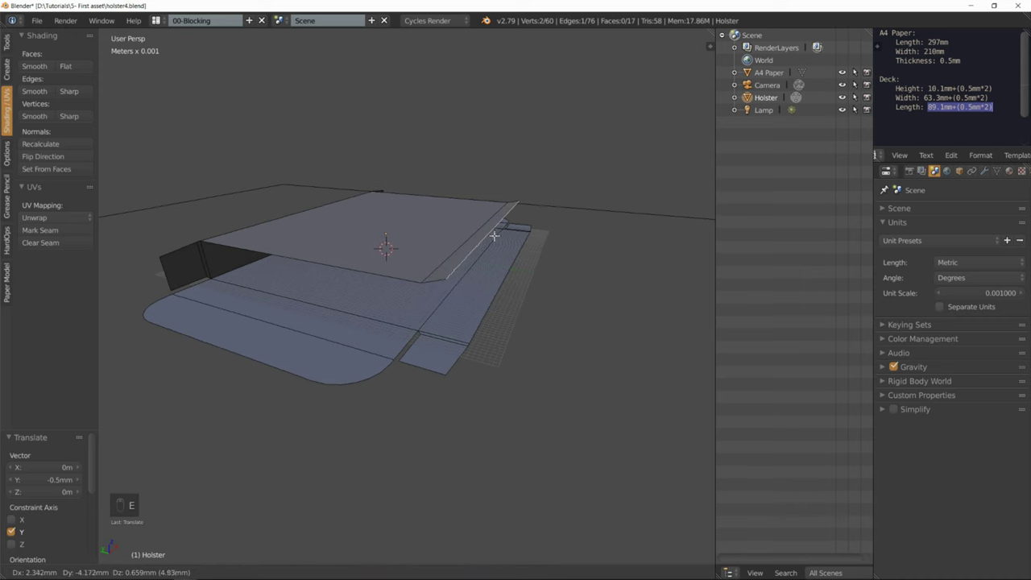
{"action": "middle_click", "coordinate": [500, 239]}
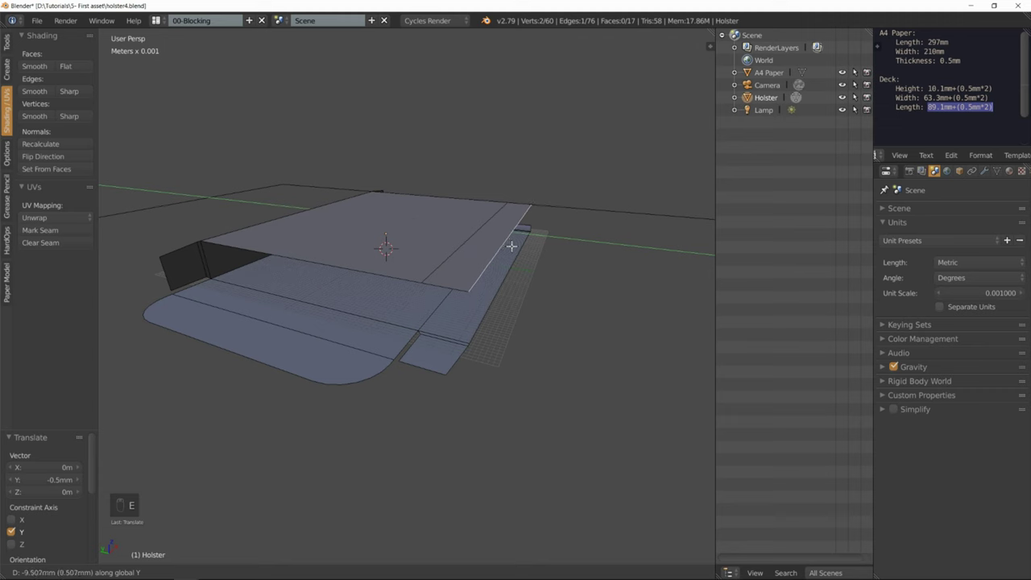
{"action": "type", "text": "-1.11cm|)] = -1cm -1.1"}
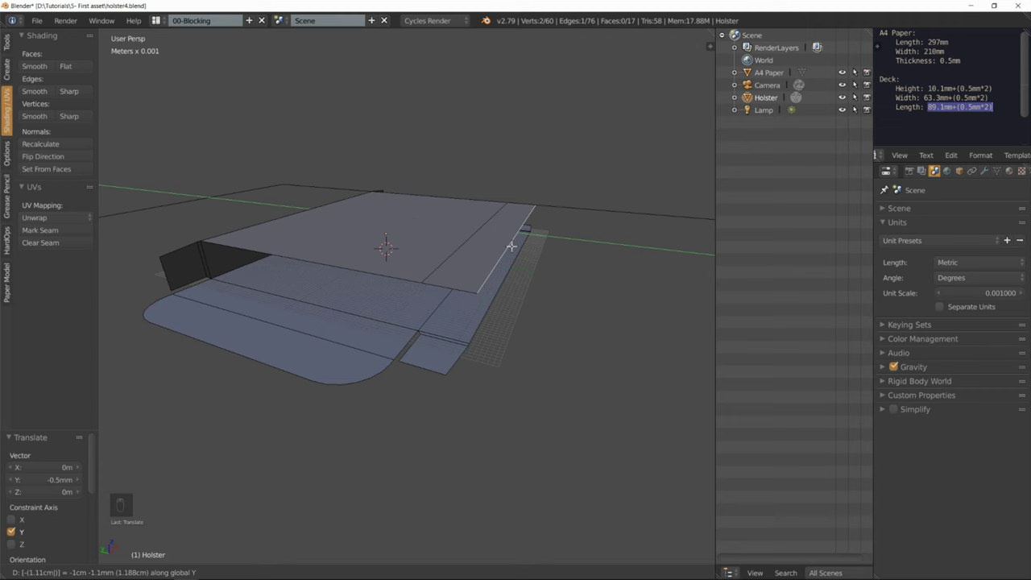
{"action": "key", "text": "Return"}
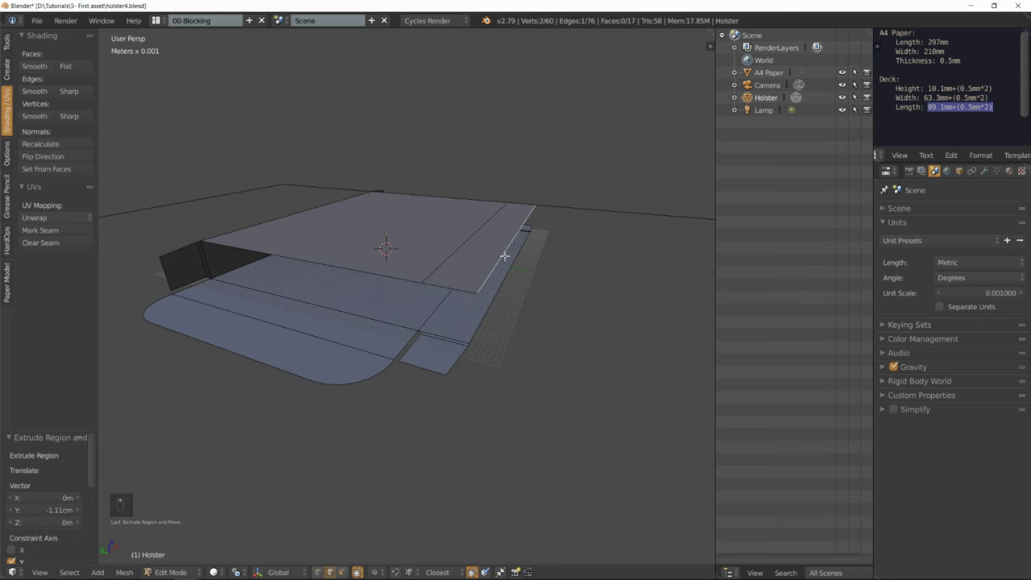
{"action": "middle_click_drag", "start_coordinate": [504, 256], "coordinate": [504, 252]}
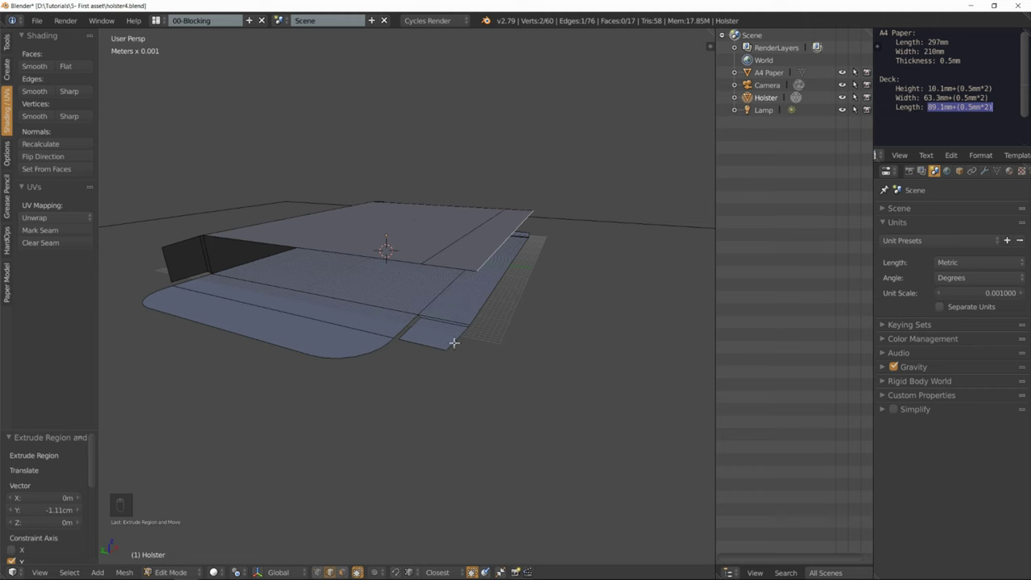
{"action": "middle_click_drag", "start_coordinate": [362, 272], "coordinate": [392, 303]}
- Try selecting various edges around the end flap and its fold line
{"action": "right_click", "coordinate": [357, 313]}
{"action": "right_click", "coordinate": [391, 303]}
{"action": "right_click", "coordinate": [383, 329]}
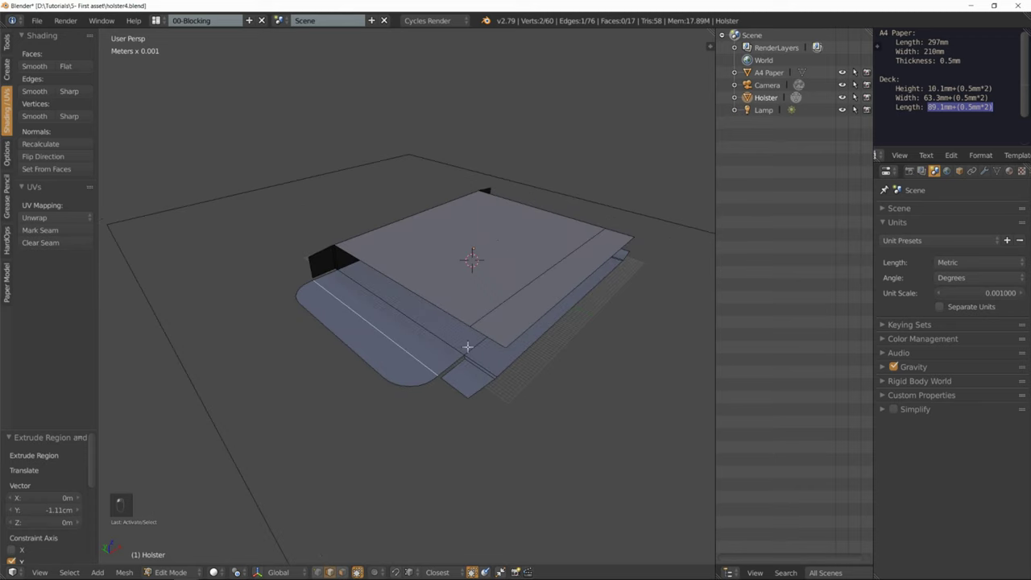
{"action": "right_click", "coordinate": [475, 345]}
{"action": "middle_click_drag", "start_coordinate": [601, 313], "coordinate": [512, 332]}
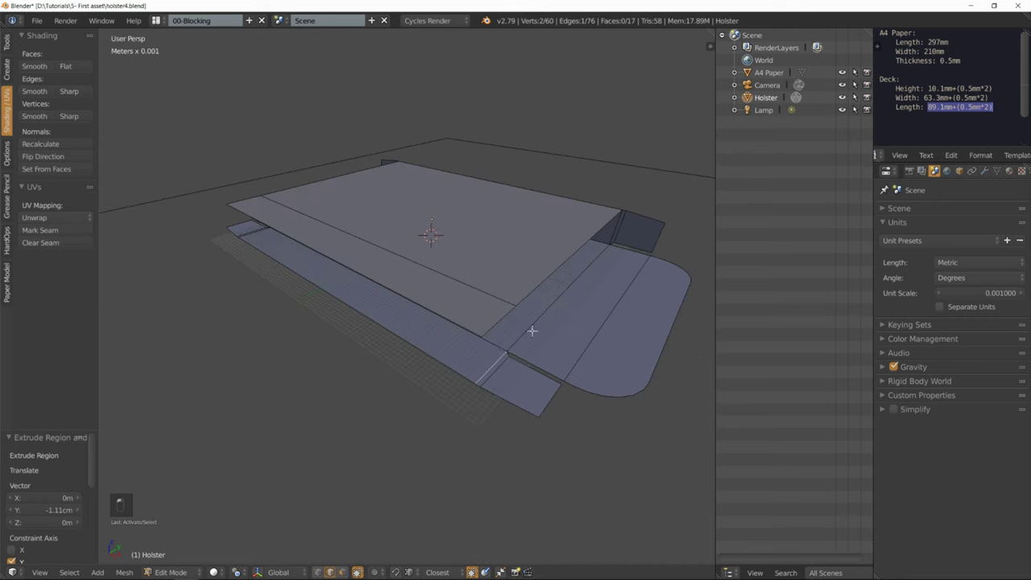
{"action": "right_click", "coordinate": [532, 330]}
{"action": "right_click", "coordinate": [596, 340]}
{"action": "right_click", "coordinate": [564, 320]}
{"action": "right_click", "coordinate": [589, 333]}
{"action": "middle_click_drag", "start_coordinate": [375, 295], "coordinate": [496, 280]}
- Select the top sheet's front strip face and make its fold edge the active pivot element
{"action": "right_click", "coordinate": [536, 250]}
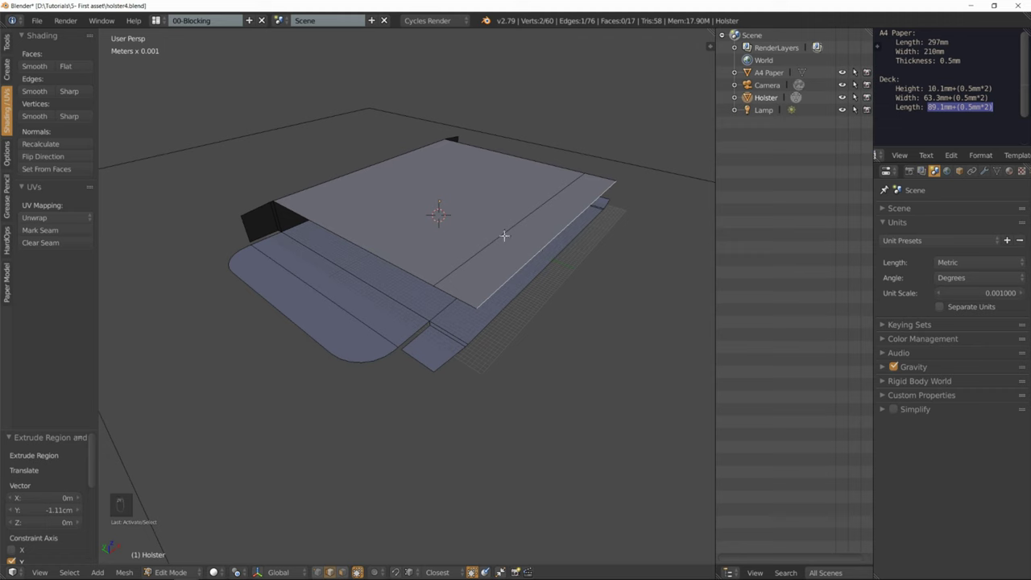
{"action": "right_click", "coordinate": [504, 234]}
{"action": "right_click", "coordinate": [537, 245]}
{"action": "key", "text": "ctrl+KP_Add"}
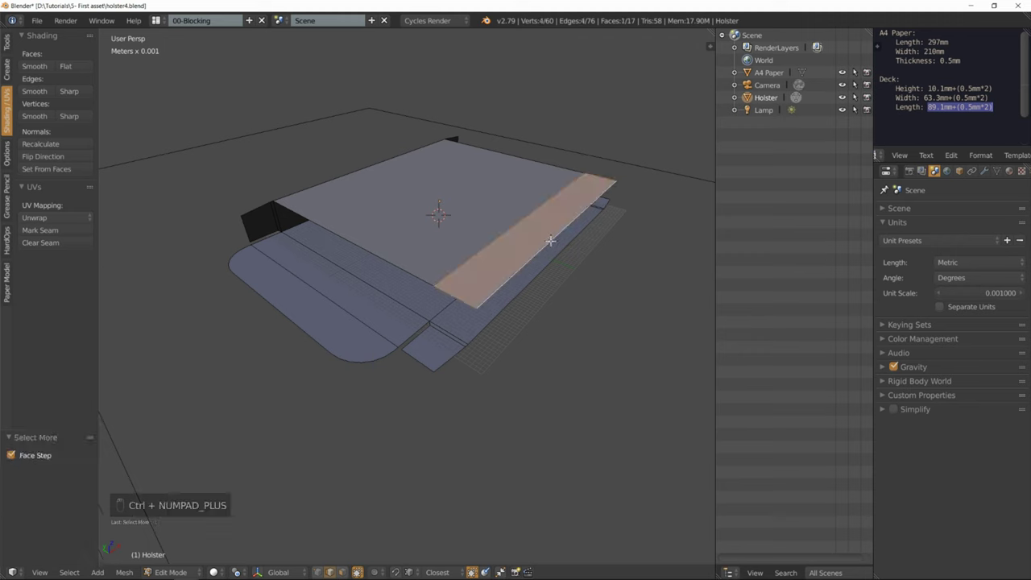
{"action": "right_click", "coordinate": [520, 222], "text": "shift"}
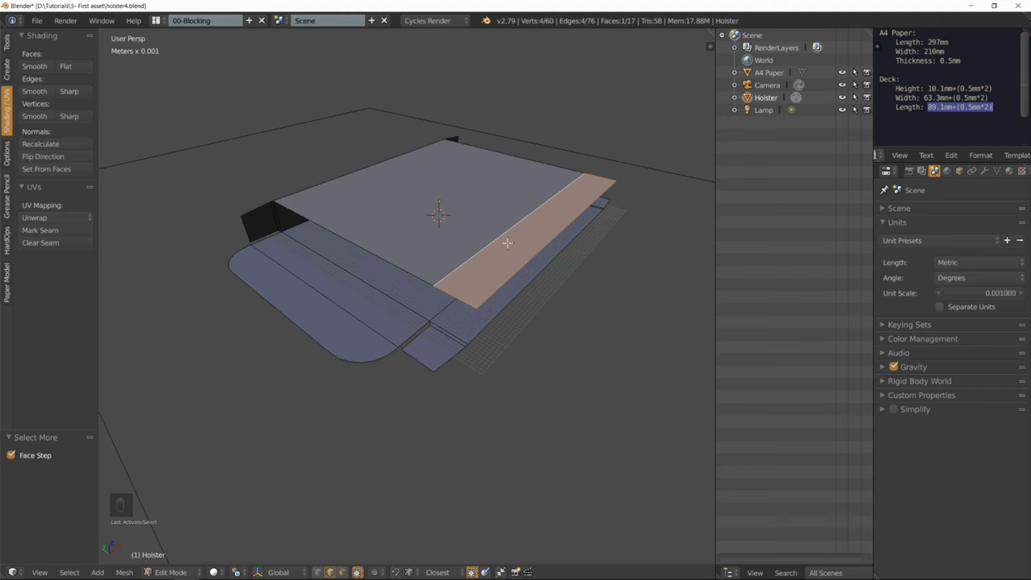
- Fold the top sheet's front strip upright by rotating it -90° about X
{"action": "key", "text": "r"}
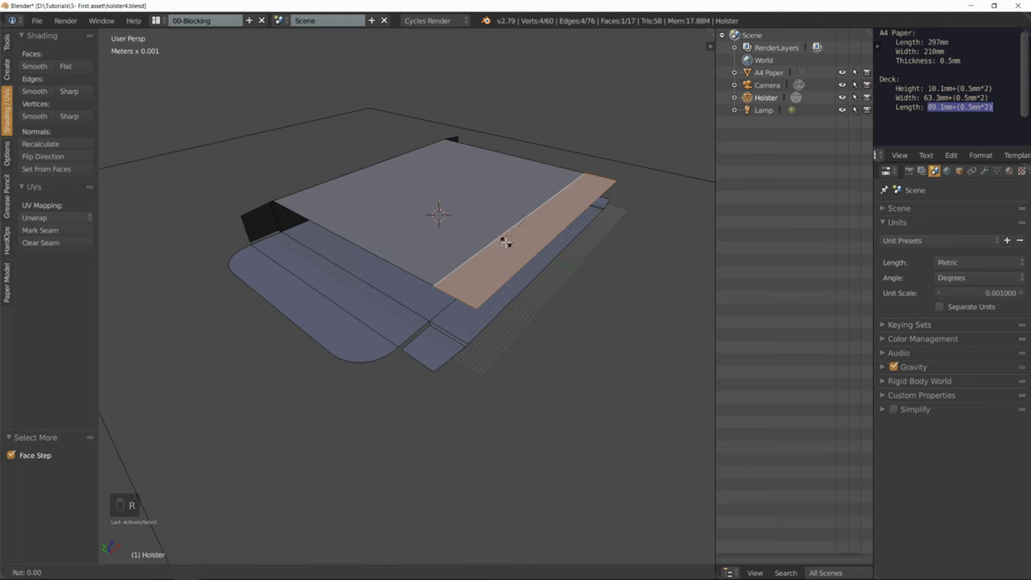
{"action": "type", "text": "x9"}
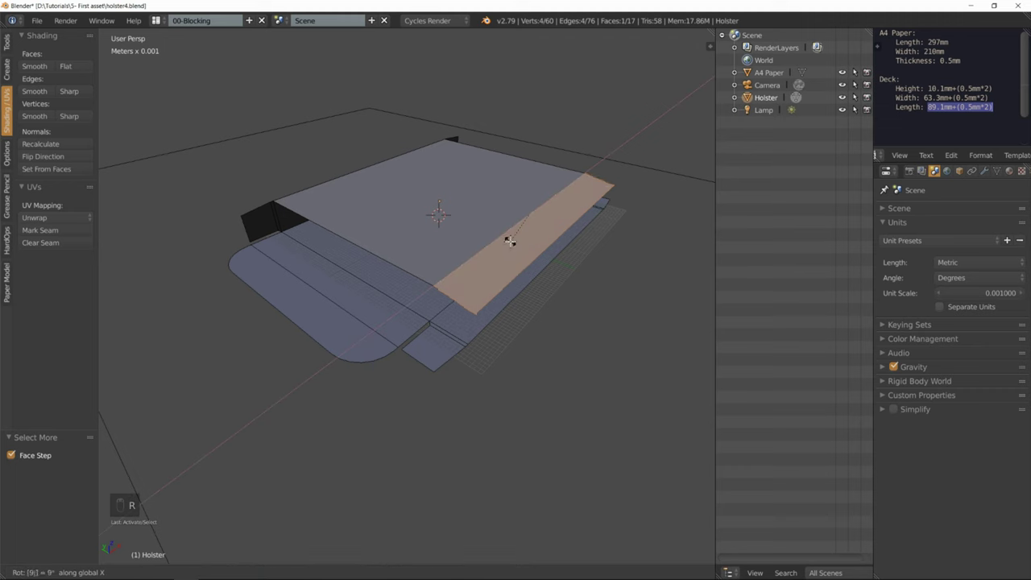
{"action": "type", "text": "0"}
{"action": "key", "text": "minus"}
{"action": "key", "text": "Return"}
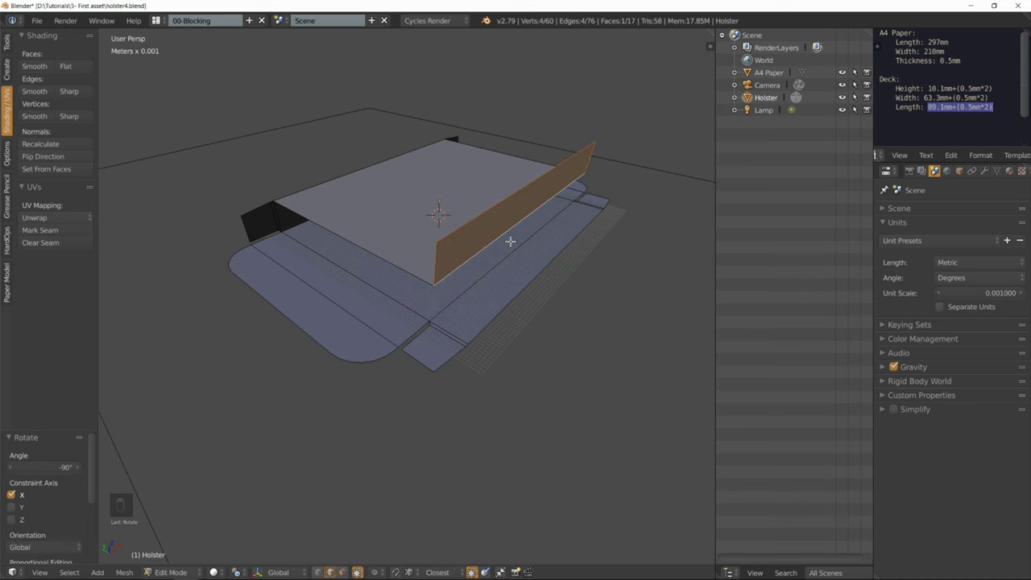
{"action": "middle_click_drag", "start_coordinate": [508, 232], "coordinate": [463, 204]}
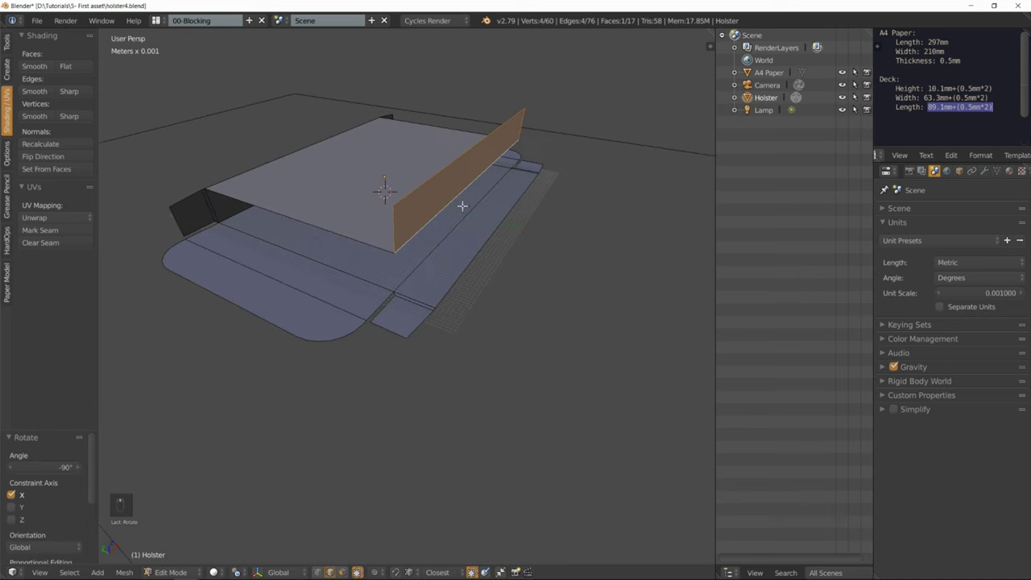
- Select the long lower side strip and fold it up 90° about X
{"action": "left_click", "coordinate": [392, 331]}
{"action": "left_click", "coordinate": [529, 164], "text": "ctrl+shift"}
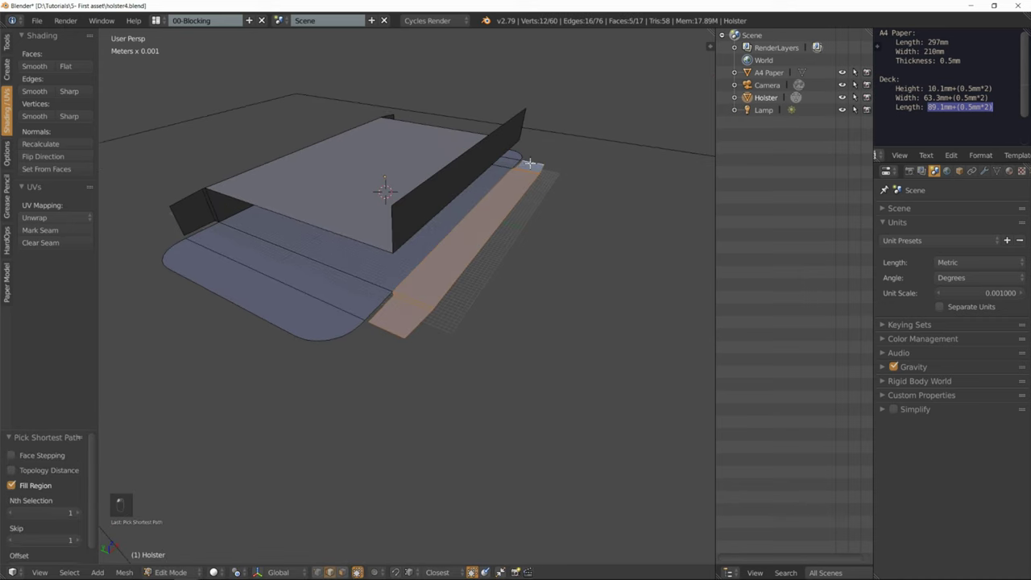
{"action": "left_click", "coordinate": [458, 226], "text": "shift"}
{"action": "left_click", "coordinate": [458, 226], "text": "shift"}
{"action": "middle_click_drag", "start_coordinate": [476, 214], "coordinate": [473, 231]}
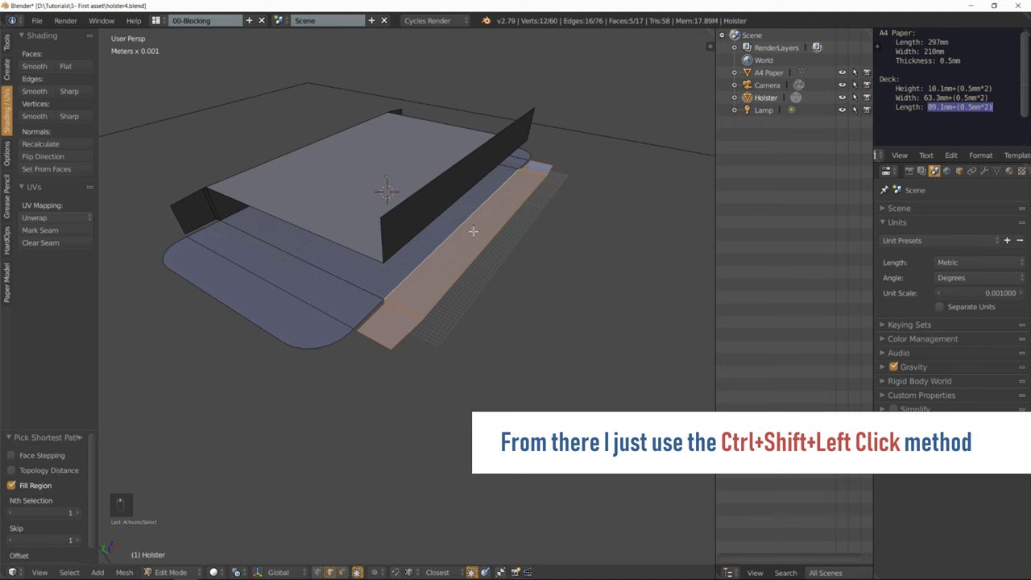
{"action": "key", "text": "r"}
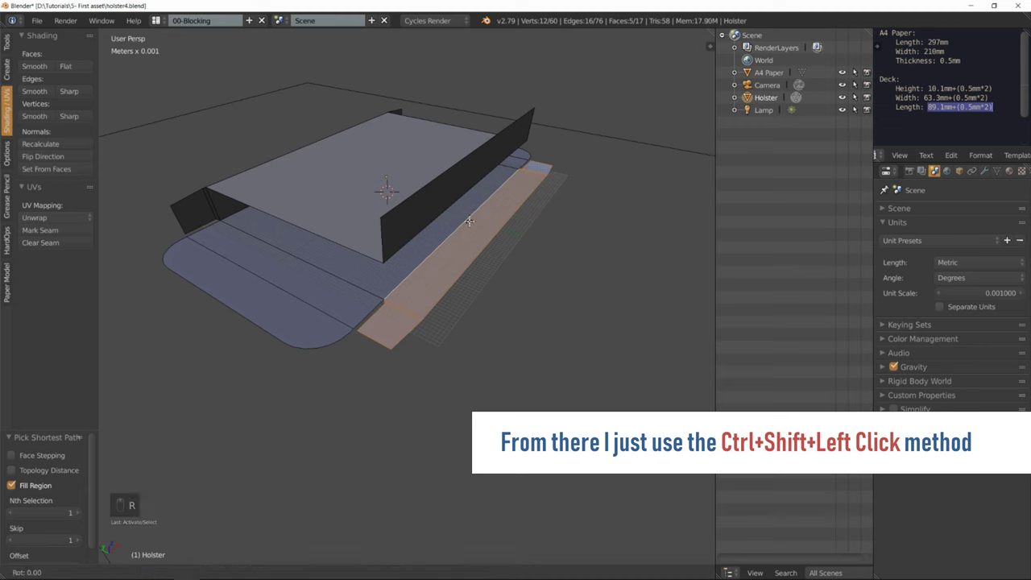
{"action": "type", "text": "x"}
{"action": "type", "text": "90"}
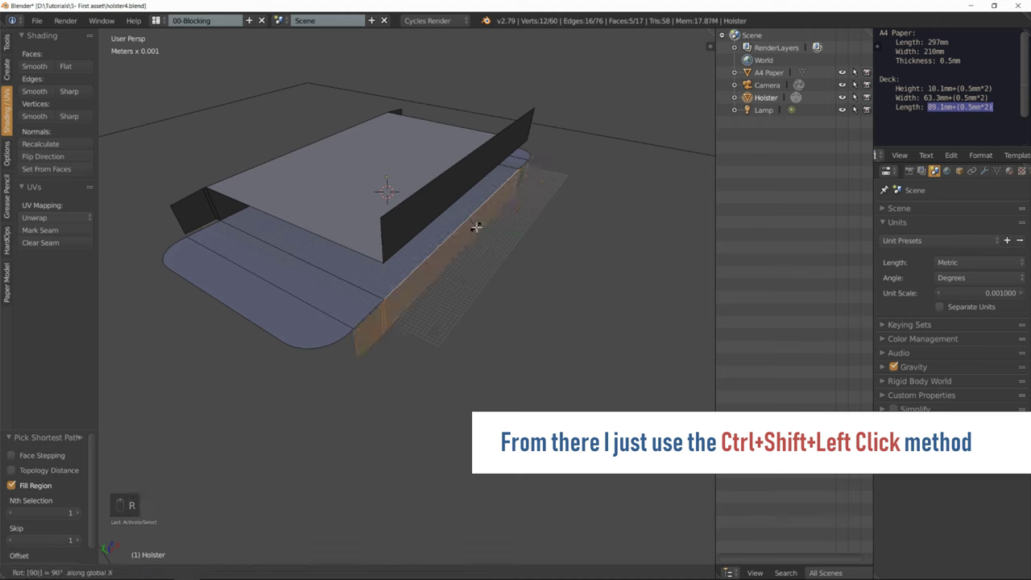
{"action": "left_click", "coordinate": [477, 228]}
{"action": "middle_click_drag", "start_coordinate": [448, 275], "coordinate": [358, 308]}
- Turn each of the two end flaps 90° about Z
{"action": "left_click", "coordinate": [345, 310]}
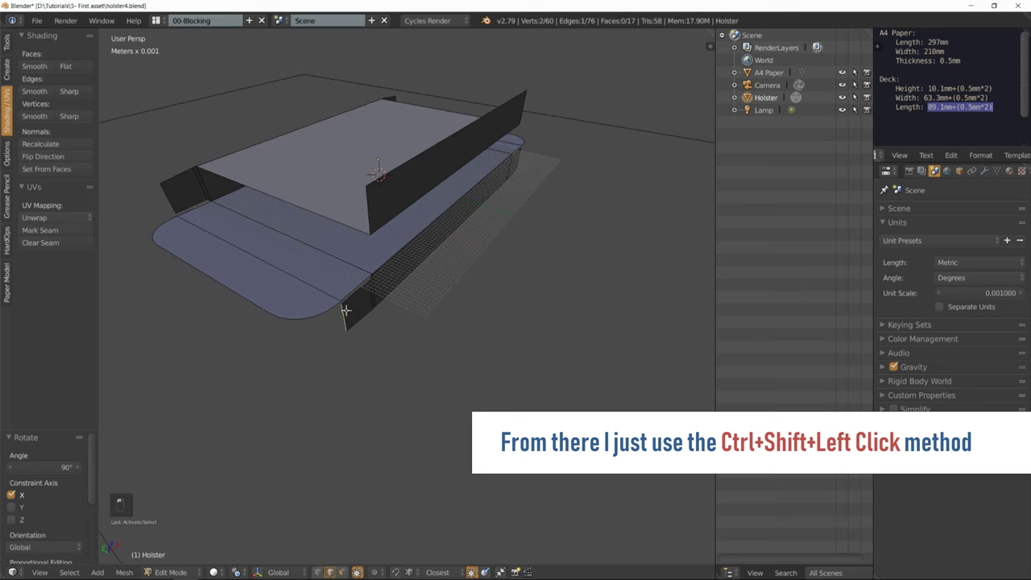
{"action": "left_click", "coordinate": [374, 290], "text": "ctrl+shift"}
{"action": "type", "text": "rz"}
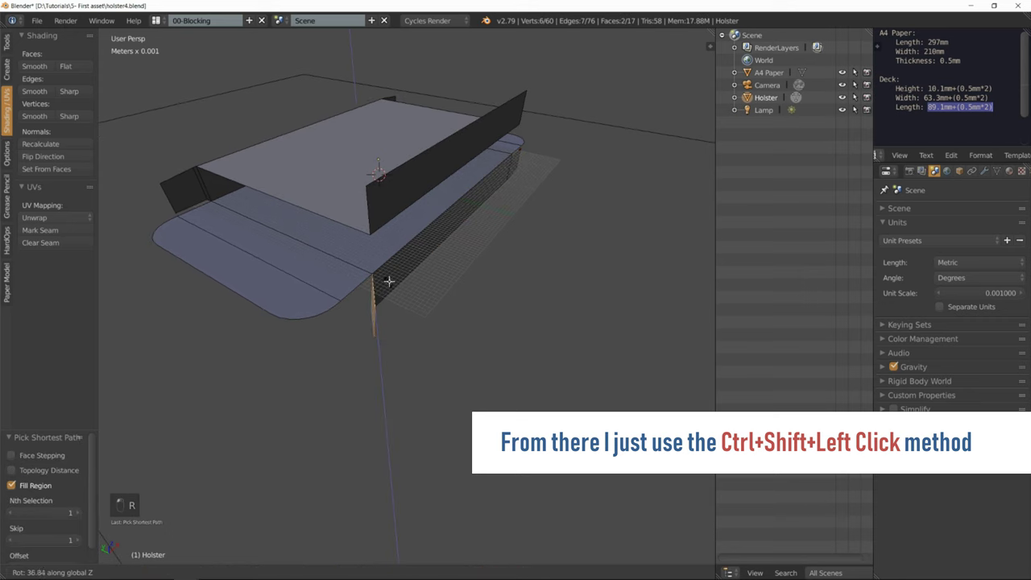
{"action": "type", "text": "90"}
{"action": "key", "text": "Return"}
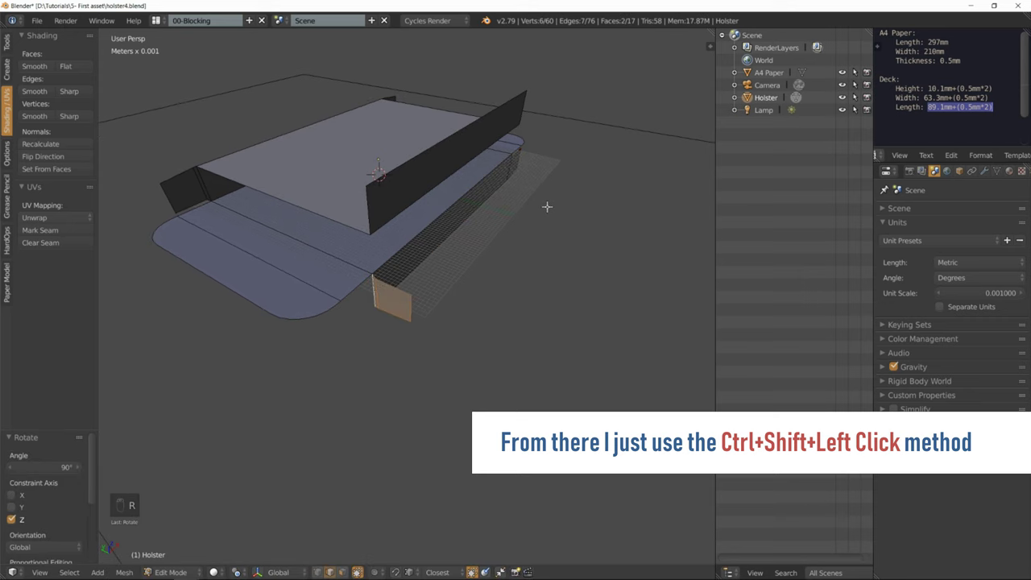
{"action": "middle_click_drag", "start_coordinate": [546, 206], "coordinate": [478, 292]}
{"action": "left_click", "coordinate": [521, 310]}
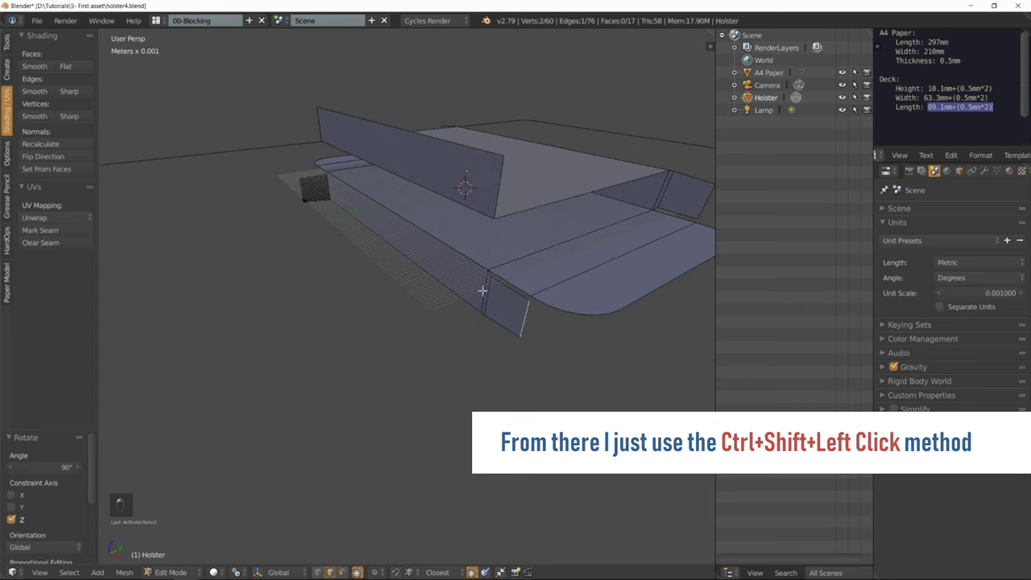
{"action": "left_click", "coordinate": [483, 290], "text": "ctrl+shift"}
{"action": "type", "text": "rz"}
{"action": "type", "text": "9"}
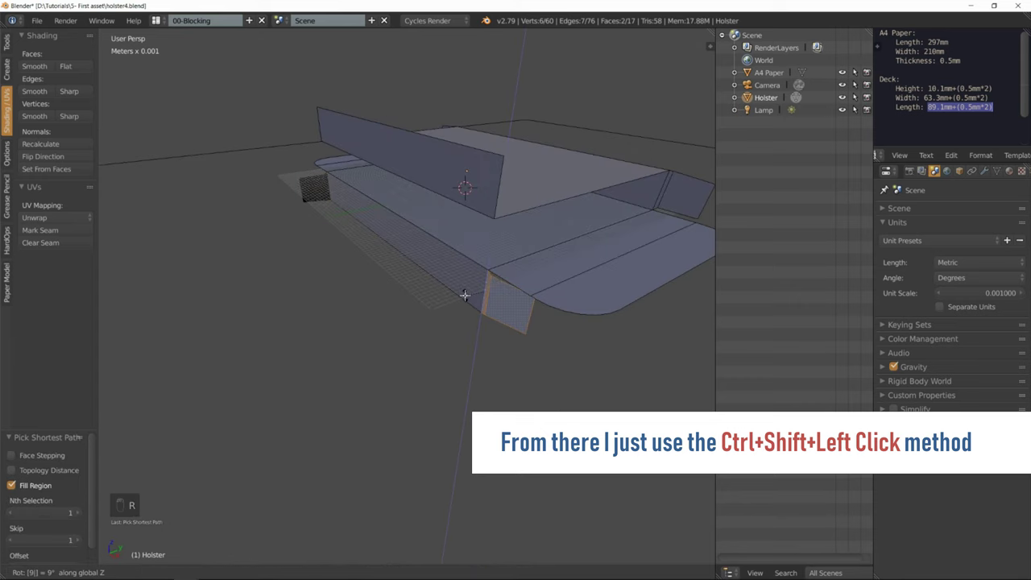
{"action": "type", "text": "0"}
{"action": "key", "text": "Return"}
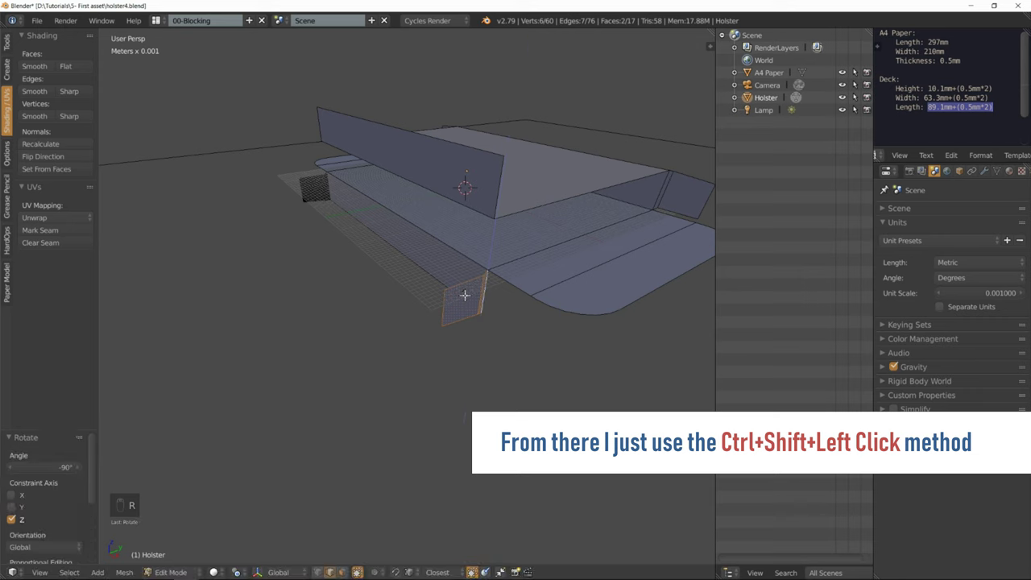
{"action": "middle_click_drag", "start_coordinate": [543, 255], "coordinate": [368, 249]}
- Rotate the narrow side flap 90° about Z with R Z 90
{"action": "right_click", "coordinate": [342, 235], "text": "ctrl"}
{"action": "type", "text": "rz"}
{"action": "type", "text": "90"}
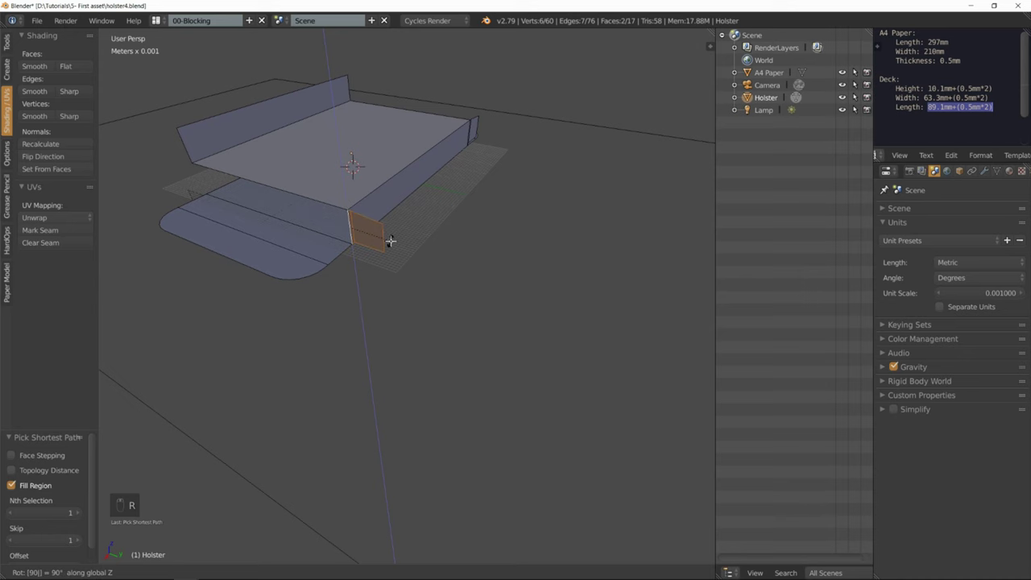
{"action": "key", "text": "Return"}
- Select the far end flap faces and rotate them -90° about Z
{"action": "middle_click_drag", "start_coordinate": [543, 158], "coordinate": [692, 236]}
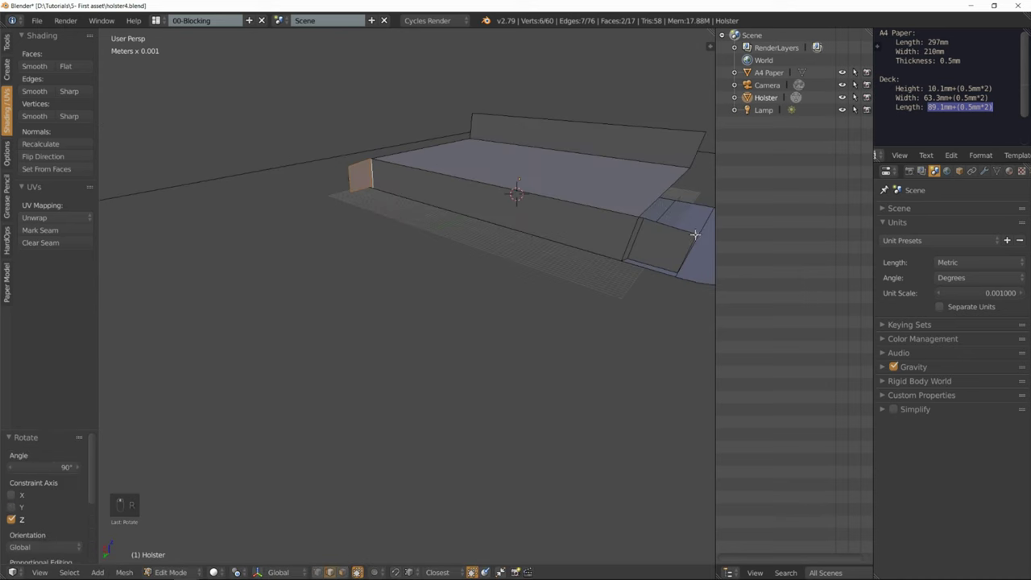
{"action": "right_click", "coordinate": [690, 245]}
{"action": "right_click", "coordinate": [631, 241], "text": "ctrl"}
{"action": "type", "text": "rz"}
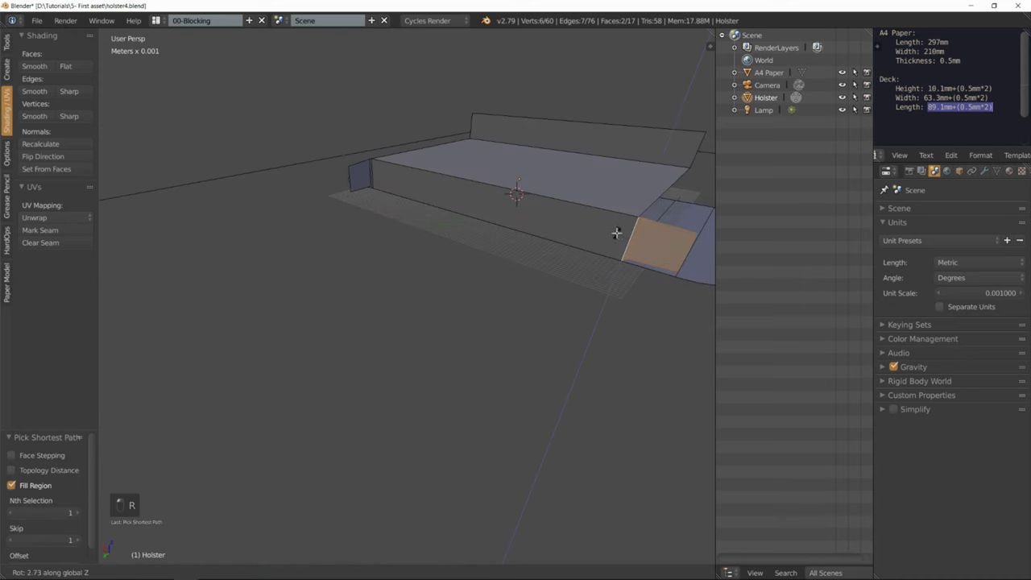
{"action": "type", "text": "-90"}
{"action": "key", "text": "Return"}
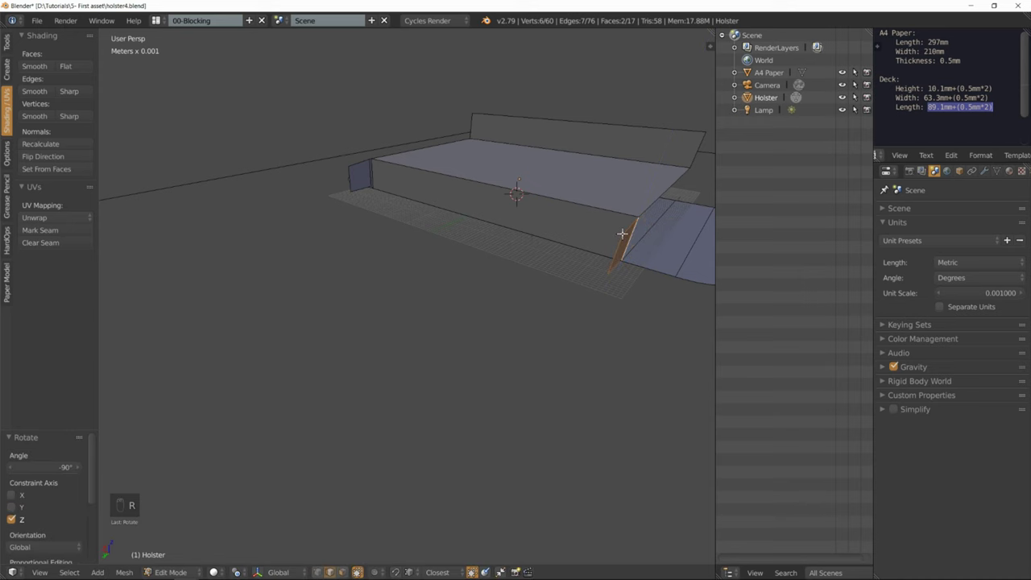
{"action": "middle_click_drag", "start_coordinate": [701, 242], "coordinate": [471, 255]}
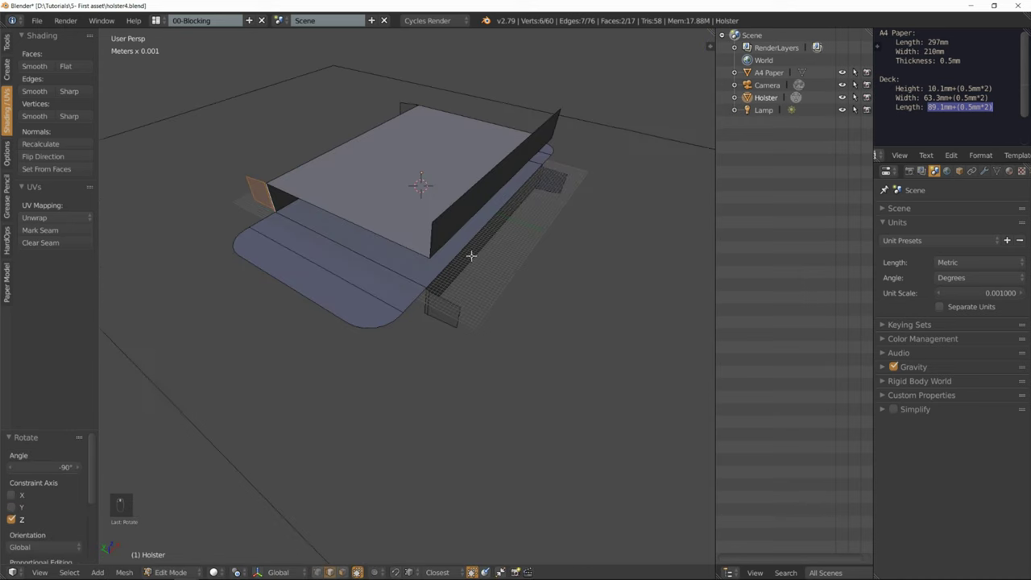
- Fold the rounded base flap region -90° about the Y axis
{"action": "left_click", "coordinate": [316, 298]}
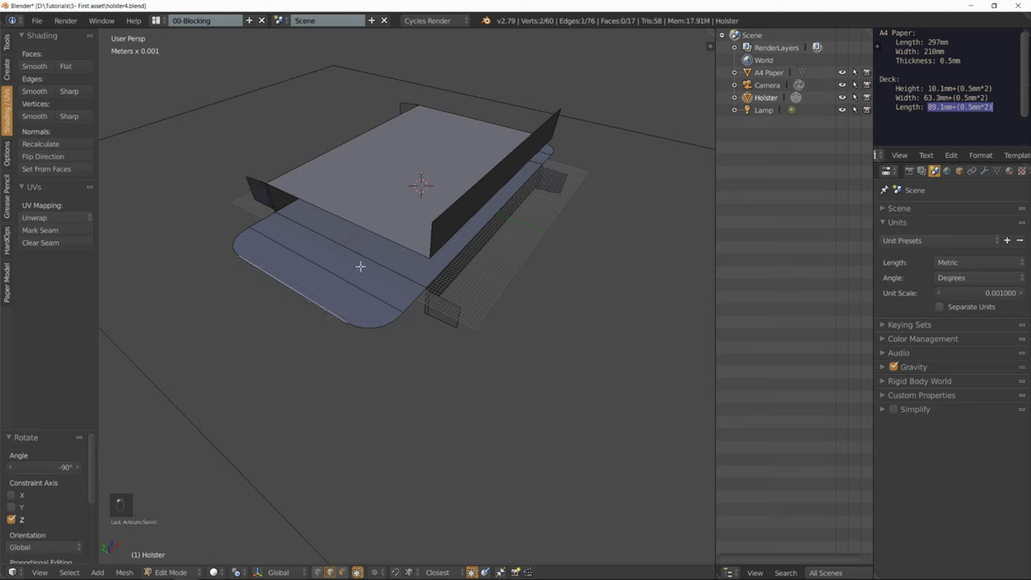
{"action": "left_click", "coordinate": [363, 258], "text": "ctrl+shift"}
{"action": "key", "text": "r"}
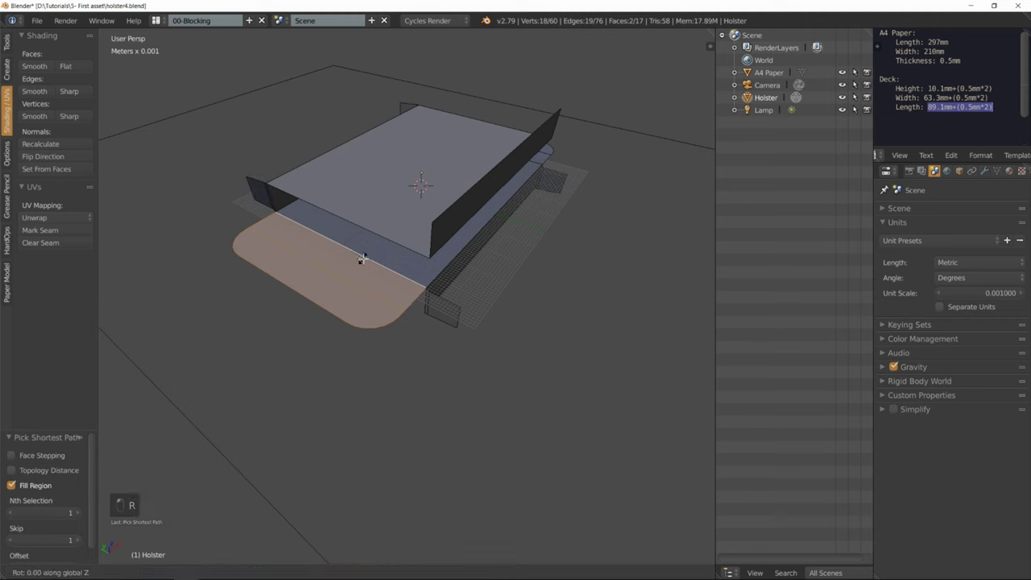
{"action": "key", "text": "y"}
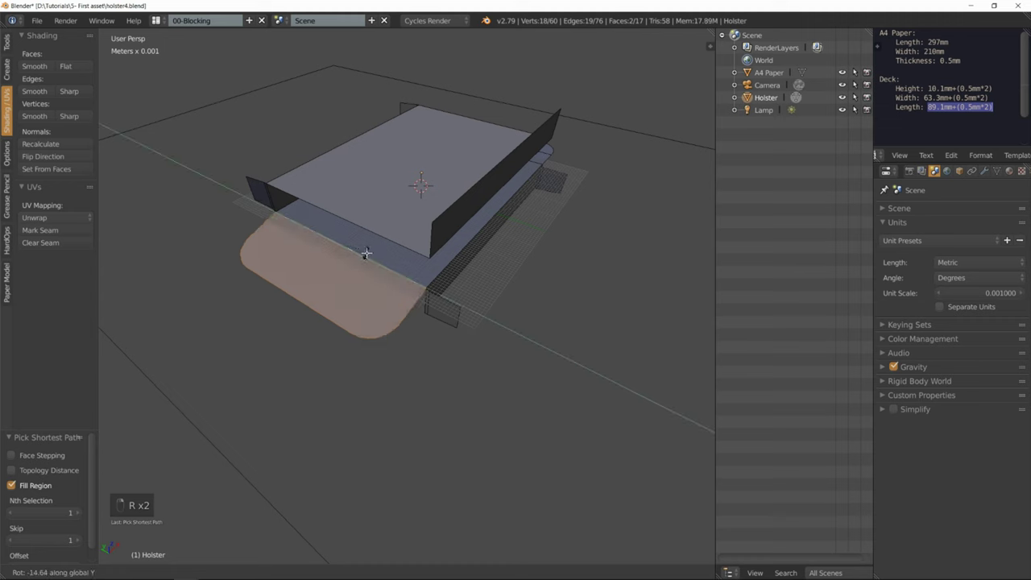
{"action": "left_click", "coordinate": [366, 253]}
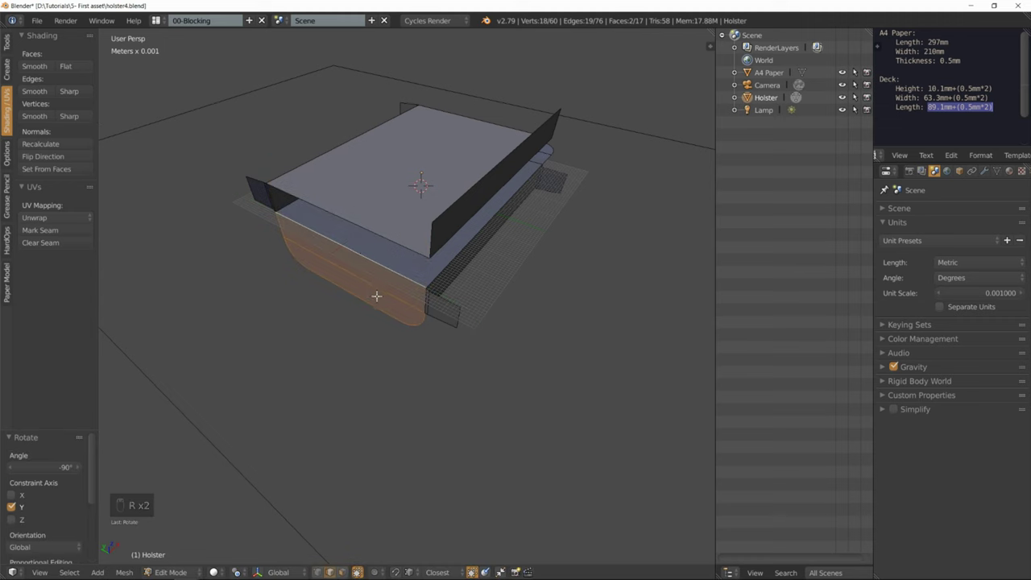
- Fold the next flap strip 90° about Y
{"action": "key", "text": "a"}
{"action": "right_click", "coordinate": [368, 283], "text": "ctrl+shift"}
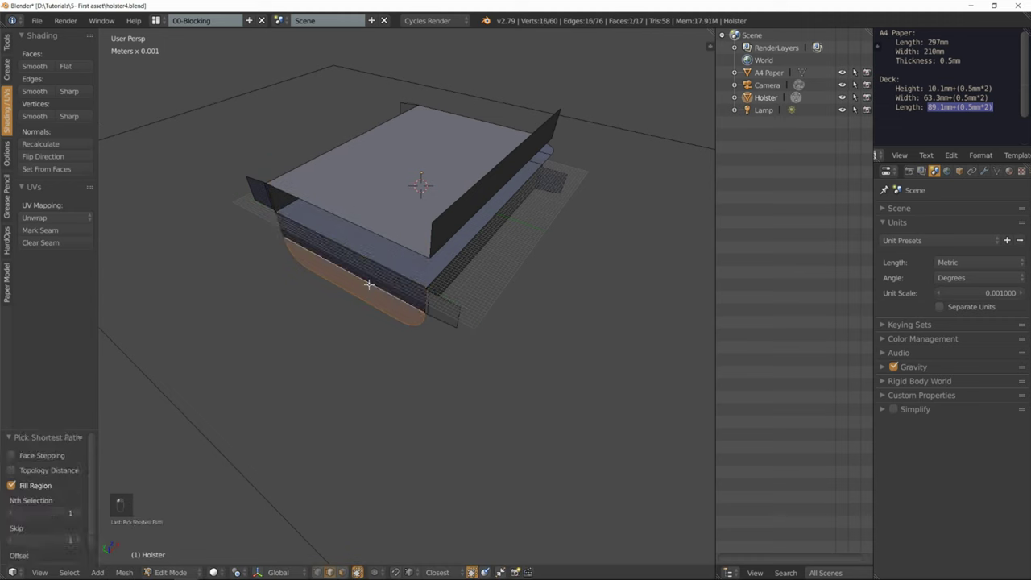
{"action": "key", "text": "r"}
{"action": "type", "text": "y"}
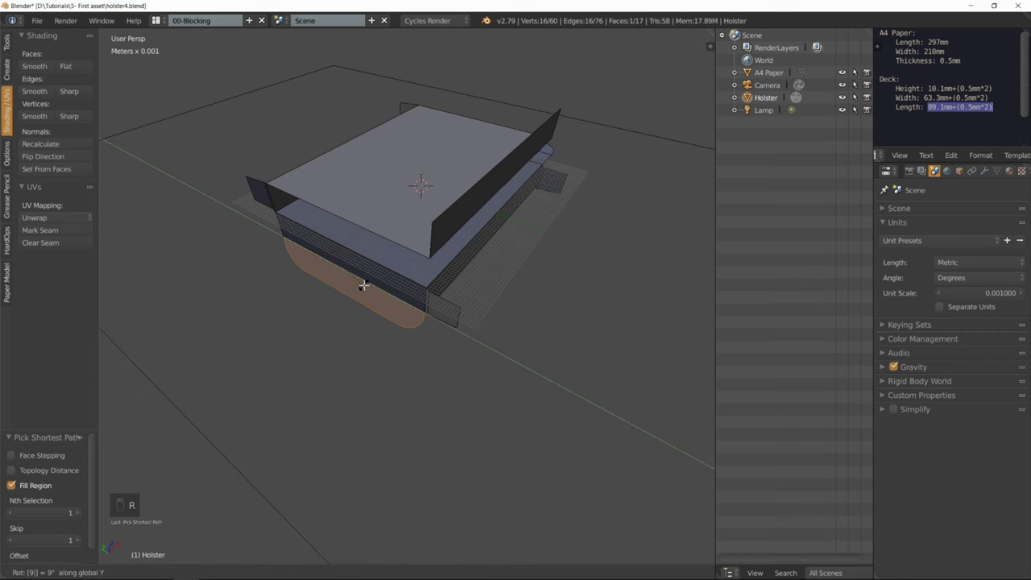
{"action": "type", "text": "90"}
{"action": "left_click", "coordinate": [364, 285]}
- Select the lower flap faces and fold them 90° up about Y
{"action": "middle_click_drag", "start_coordinate": [545, 242], "coordinate": [492, 233]}
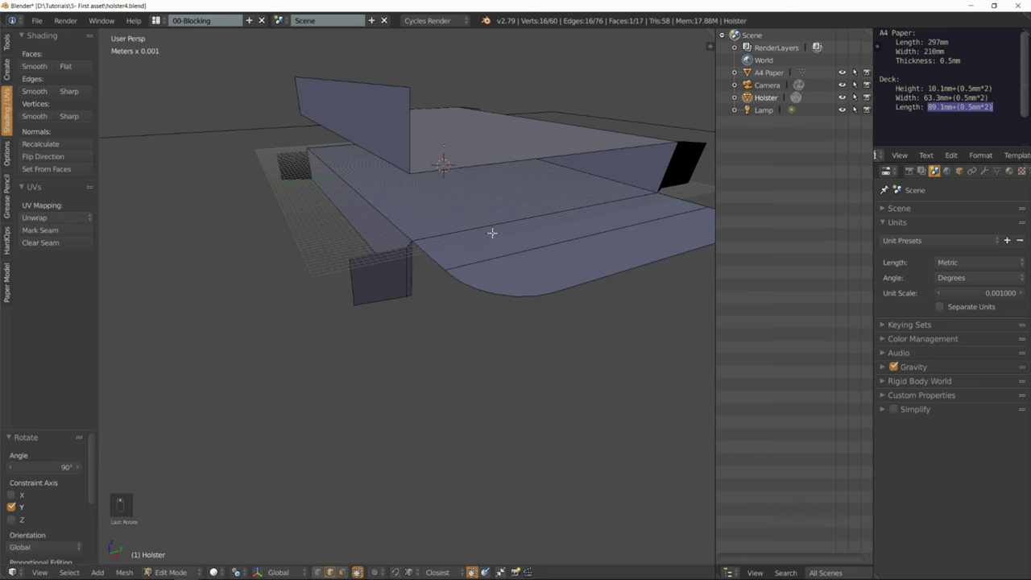
{"action": "left_click", "coordinate": [493, 228]}
{"action": "left_click", "coordinate": [600, 281]}
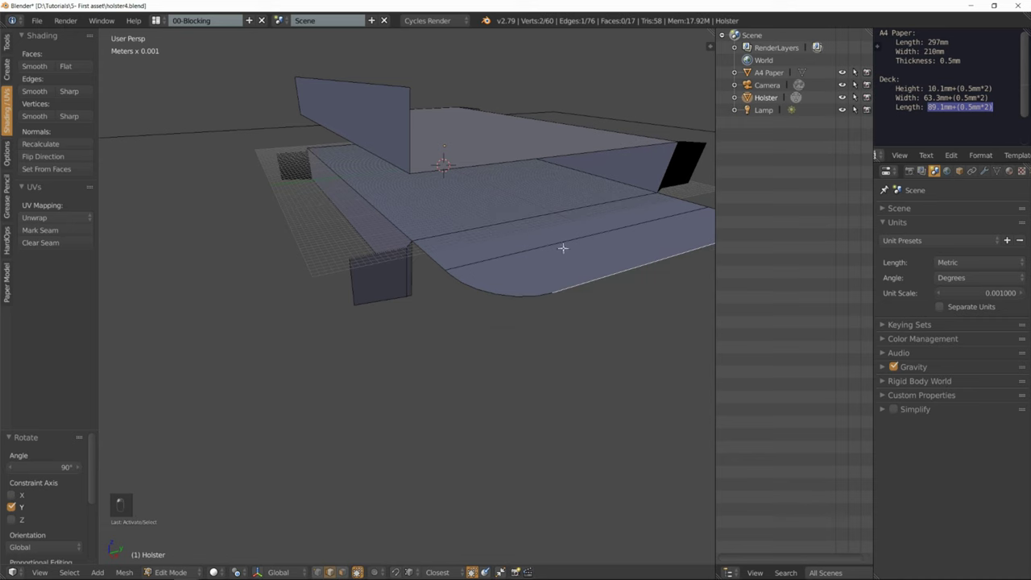
{"action": "left_click", "coordinate": [531, 218], "text": "ctrl+shift"}
{"action": "middle_click_drag", "start_coordinate": [554, 241], "coordinate": [556, 239]}
{"action": "type", "text": "ry"}
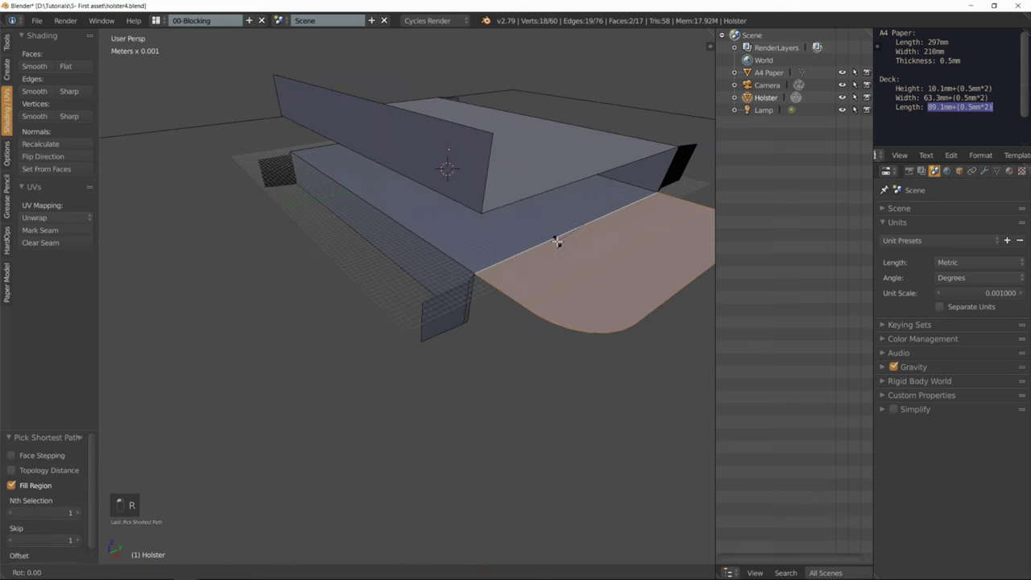
{"action": "type", "text": "90"}
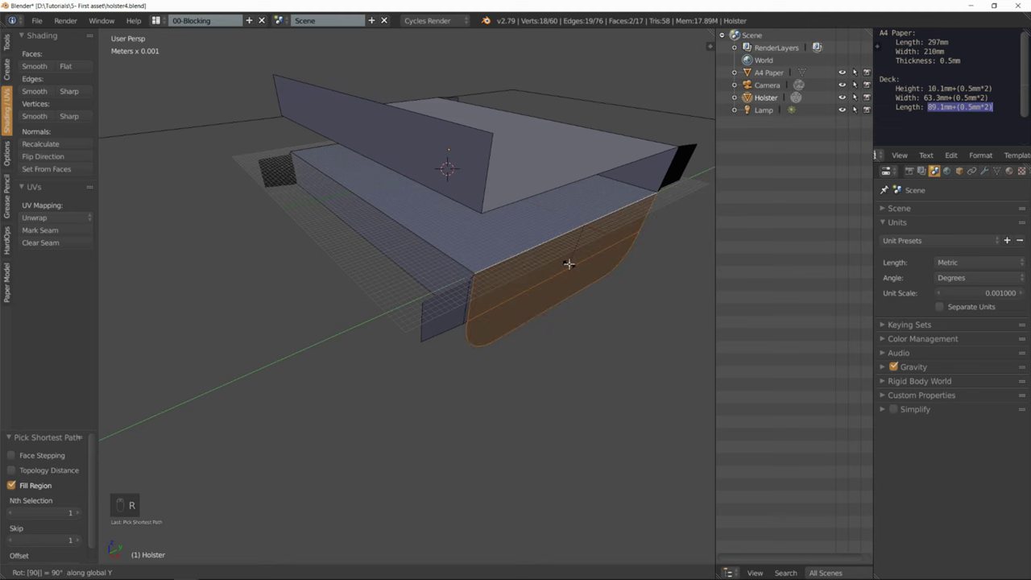
{"action": "key", "text": "Return"}
- Turn the rounded end face back -90° about Y so it lies flat
{"action": "left_click", "coordinate": [555, 292]}
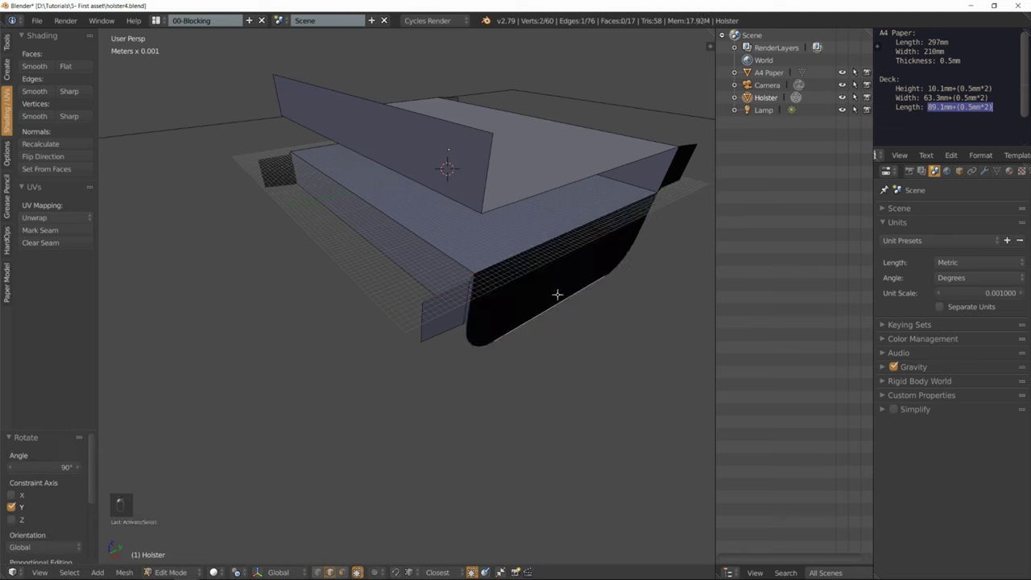
{"action": "key", "text": "r"}
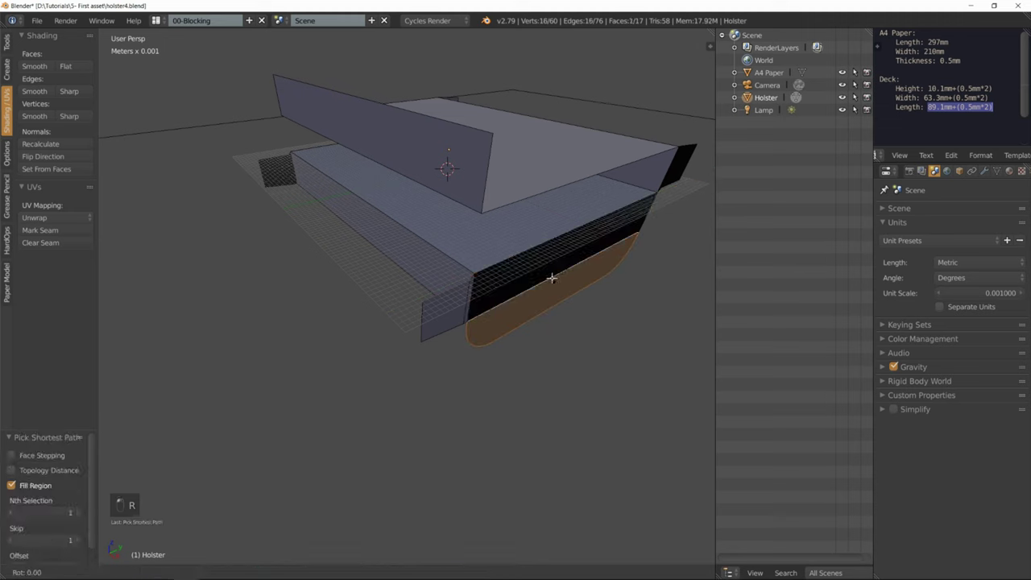
{"action": "type", "text": "y"}
{"action": "type", "text": "90"}
{"action": "key", "text": "minus"}
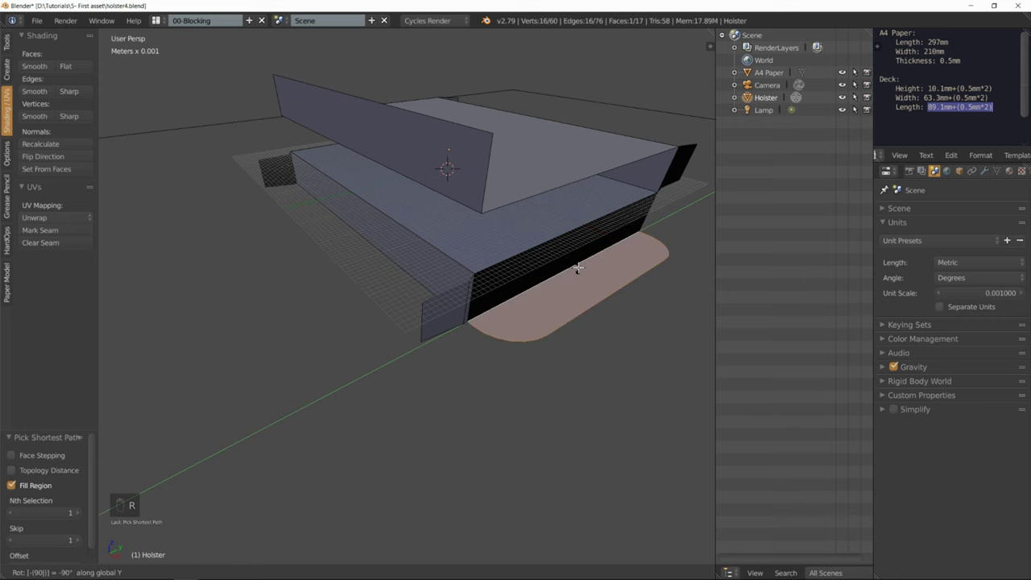
{"action": "key", "text": "Return"}
{"action": "middle_click_drag", "start_coordinate": [573, 261], "coordinate": [548, 269]}
- Deselect all and select an edge of the holster's top face
{"action": "key", "text": "a"}
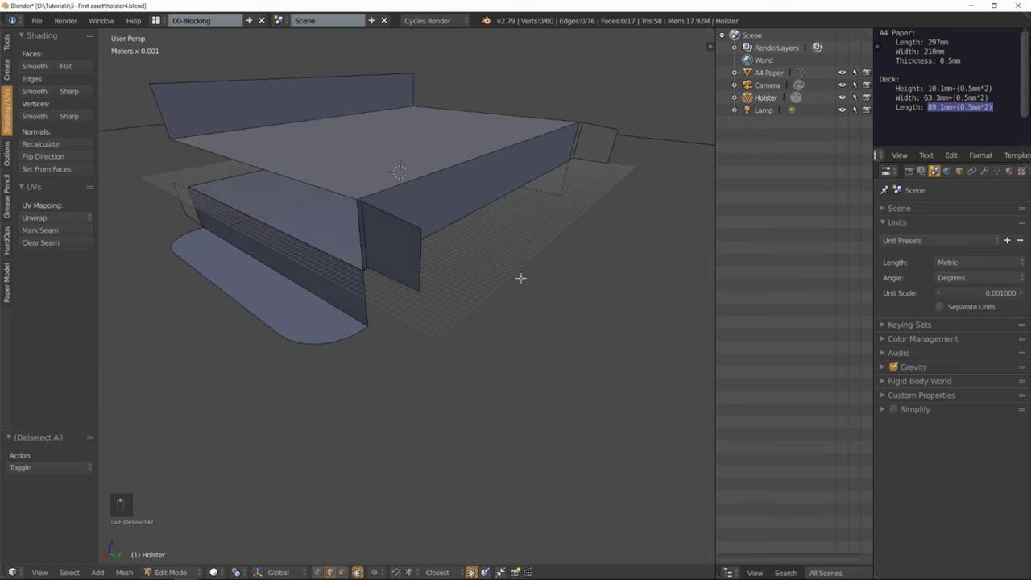
{"action": "middle_click_drag", "start_coordinate": [490, 207], "coordinate": [472, 293]}
{"action": "scroll", "coordinate": [474, 289], "scroll_direction": "up", "scroll_amount": 2}
{"action": "scroll", "coordinate": [474, 290], "scroll_direction": "down", "scroll_amount": 5}
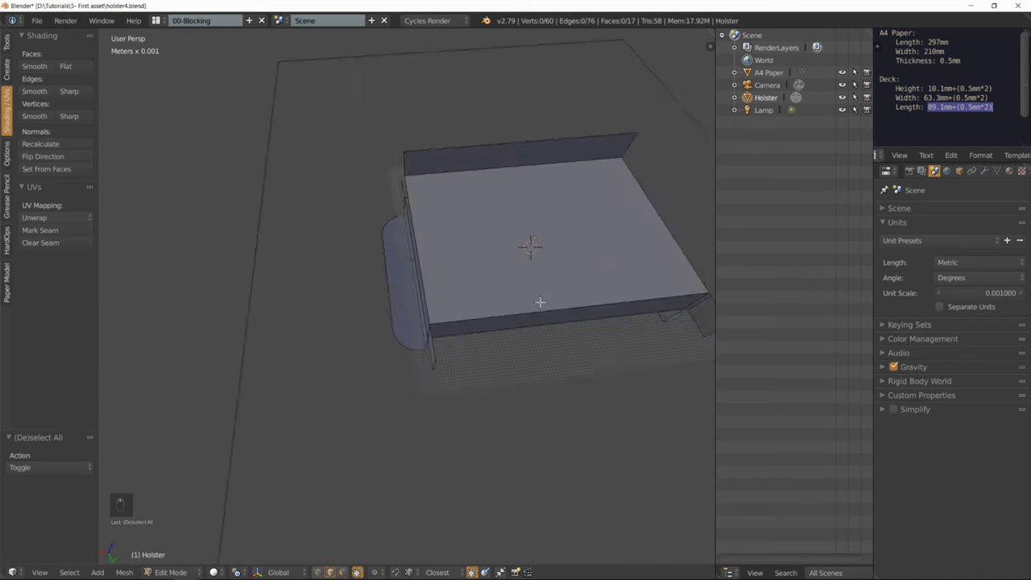
{"action": "middle_click_drag", "start_coordinate": [529, 246], "coordinate": [407, 252]}
{"action": "scroll", "coordinate": [484, 286], "scroll_direction": "up", "scroll_amount": 5}
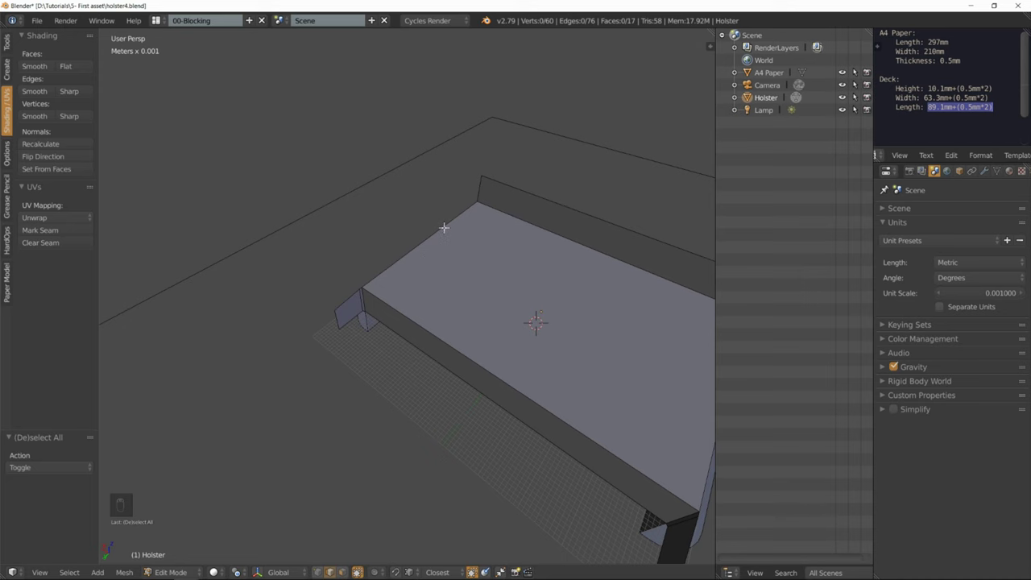
{"action": "middle_click_drag", "start_coordinate": [432, 239], "coordinate": [398, 287]}
{"action": "middle_click_drag", "start_coordinate": [488, 243], "coordinate": [433, 244]}
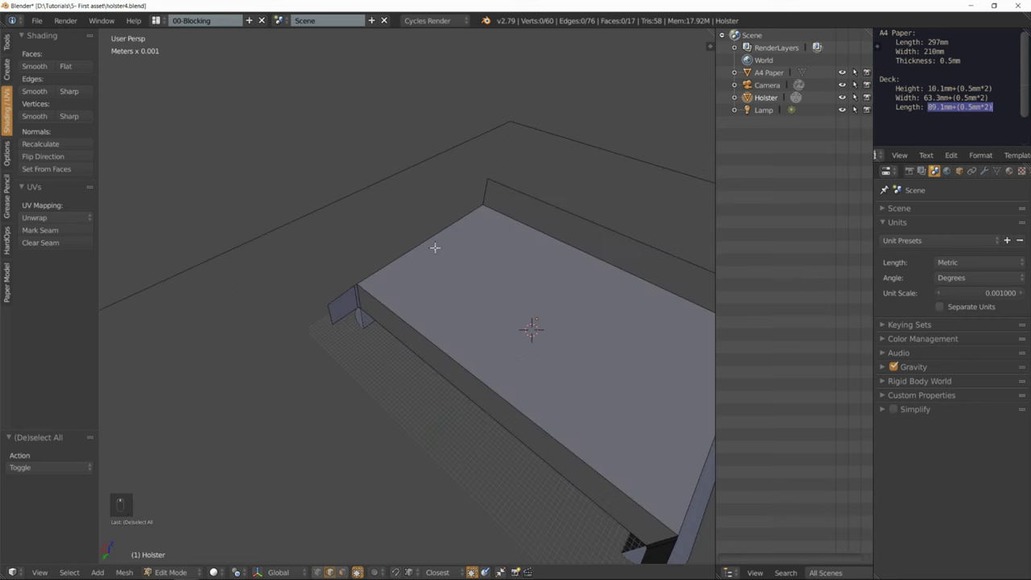
{"action": "key", "text": "ctrl+Tab"}
{"action": "key", "text": "Escape"}
{"action": "right_click", "coordinate": [434, 244]}
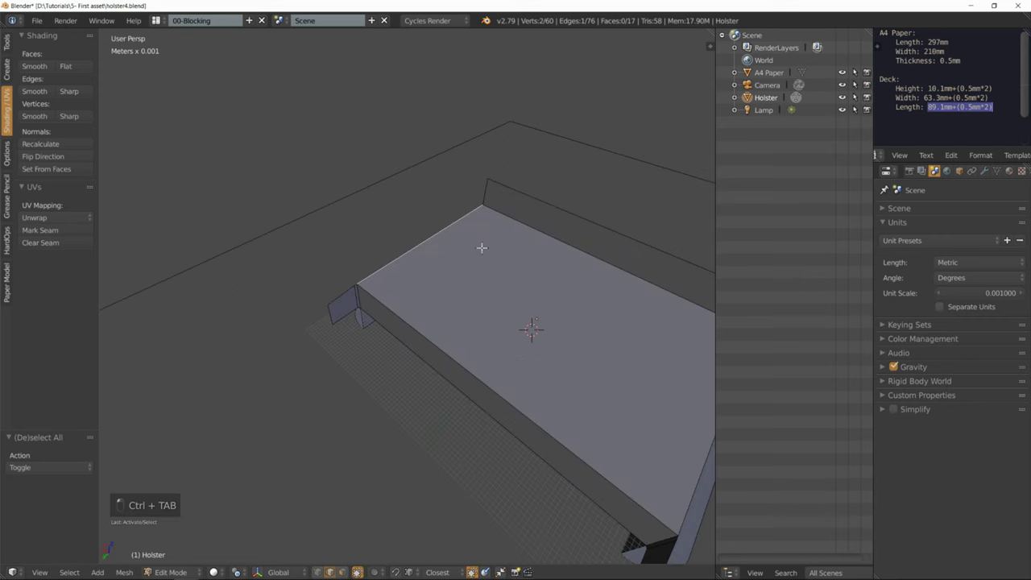
- Snap the 3D cursor to the selected edge and return to Object Mode
{"action": "scroll", "coordinate": [482, 246], "scroll_direction": "down", "scroll_amount": 5}
{"action": "mouse_move", "coordinate": [482, 246]}
{"action": "middle_mouse_down"}
{"action": "mouse_move", "coordinate": [476, 265]}
{"action": "mouse_move", "coordinate": [491, 259]}
{"action": "middle_mouse_up"}
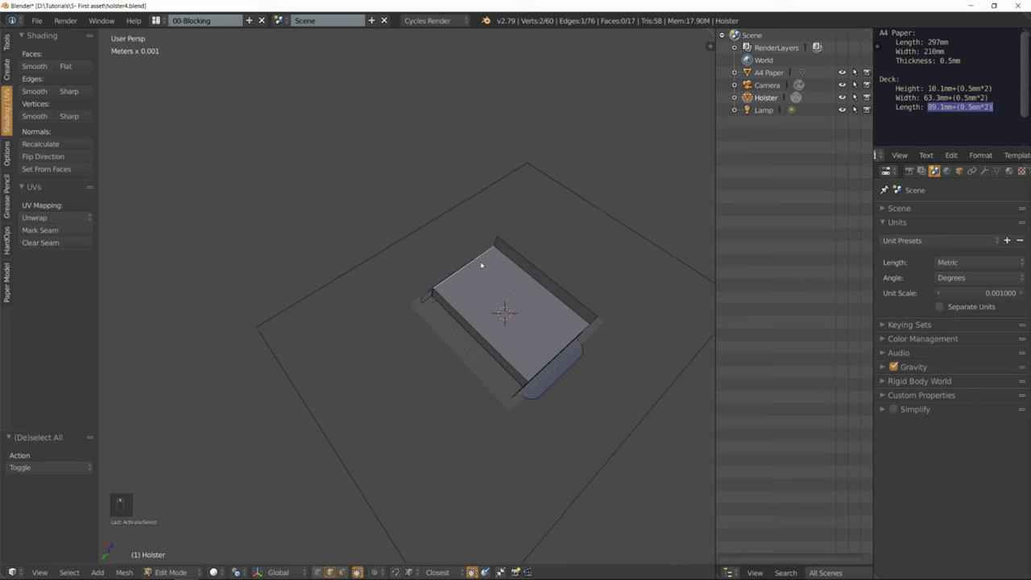
{"action": "key", "text": "shift+s"}
{"action": "left_click", "coordinate": [468, 249]}
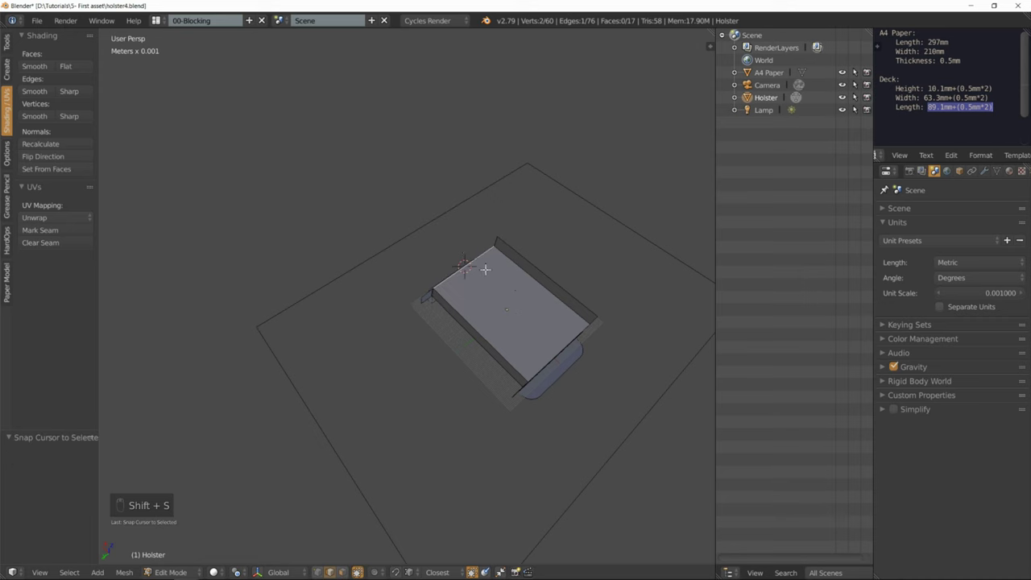
{"action": "middle_click_drag", "start_coordinate": [485, 269], "coordinate": [500, 265]}
{"action": "scroll", "coordinate": [492, 258], "scroll_direction": "up", "scroll_amount": 4}
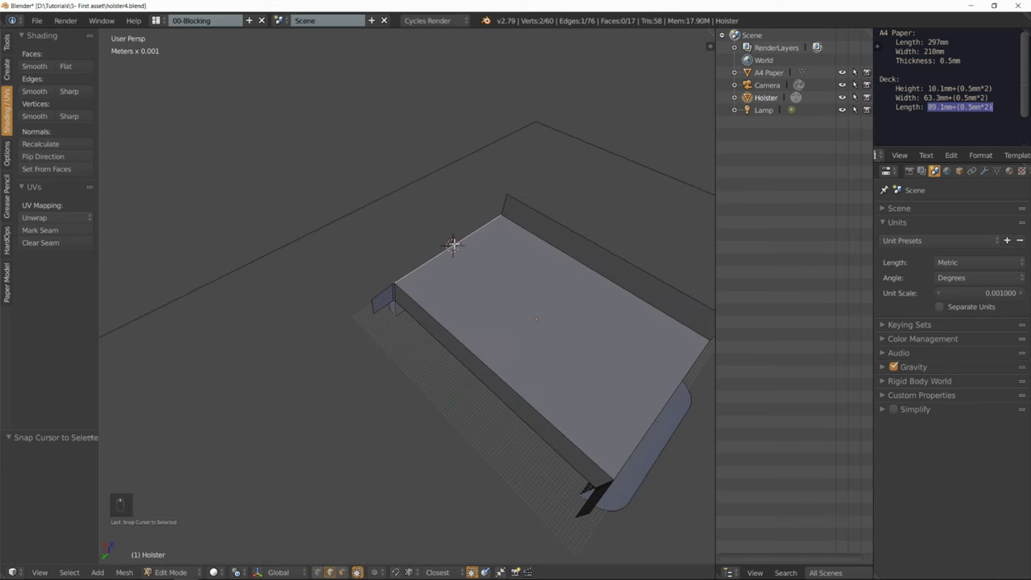
{"action": "scroll", "coordinate": [495, 258], "scroll_direction": "down", "scroll_amount": 3}
{"action": "mouse_move", "coordinate": [493, 257]}
{"action": "middle_mouse_down"}
{"action": "mouse_move", "coordinate": [511, 244]}
{"action": "mouse_move", "coordinate": [496, 252]}
{"action": "middle_mouse_up"}
{"action": "key", "text": "Tab"}
- Add a Circle mesh at the 3D cursor
{"action": "key", "text": "shift+a"}
{"action": "mouse_move", "coordinate": [496, 252]}
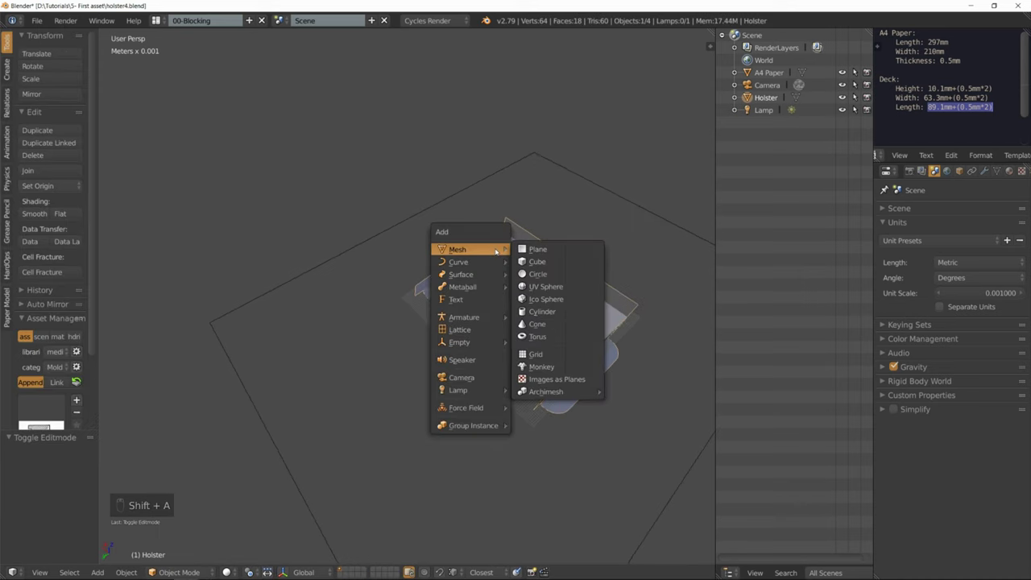
{"action": "left_click", "coordinate": [537, 274]}
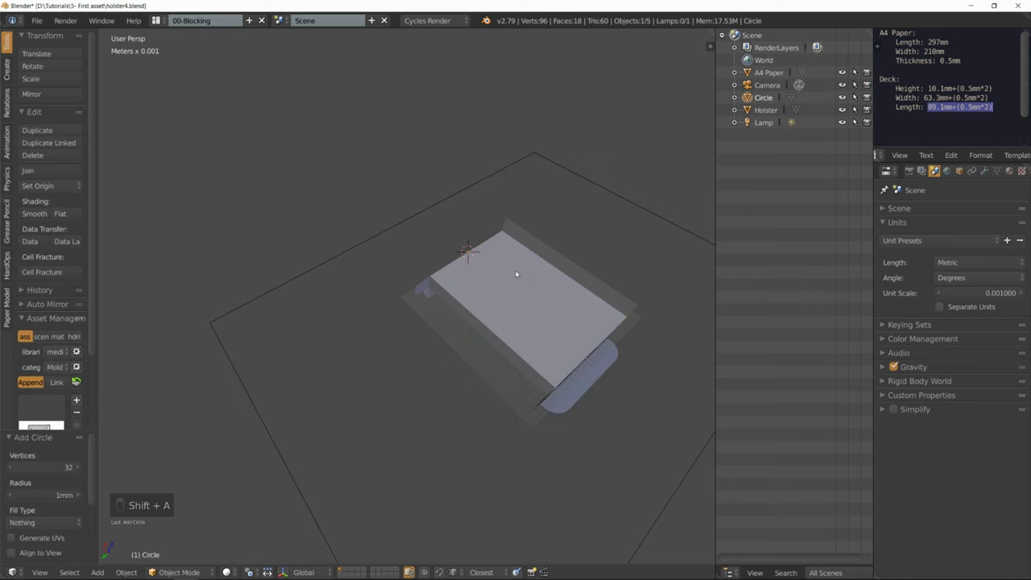
{"action": "scroll", "coordinate": [480, 257], "scroll_direction": "up", "scroll_amount": 3}
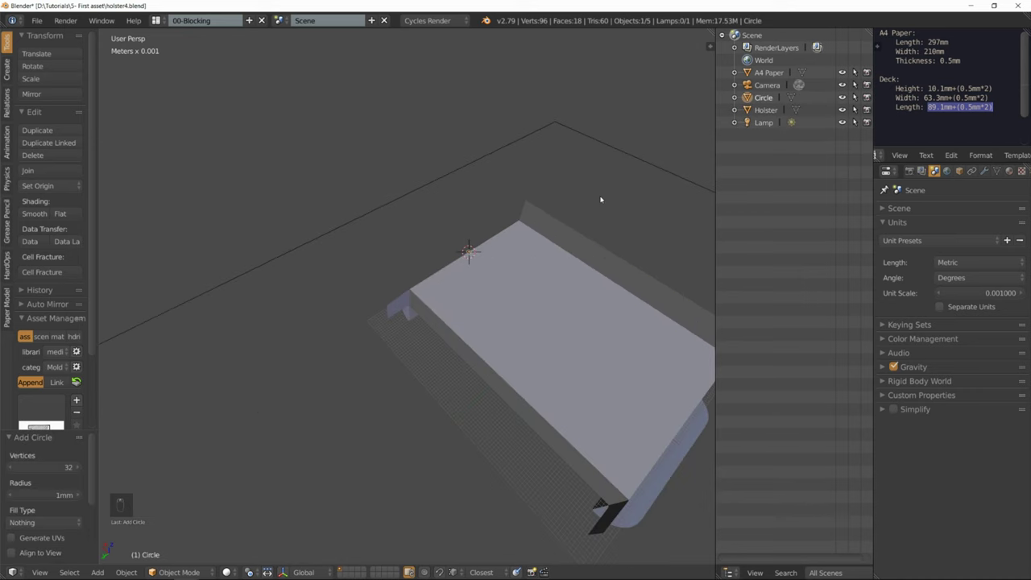
- Set the circle's X and Y dimensions to 1.8 cm in the Transform sidebar
{"action": "key", "text": "n"}
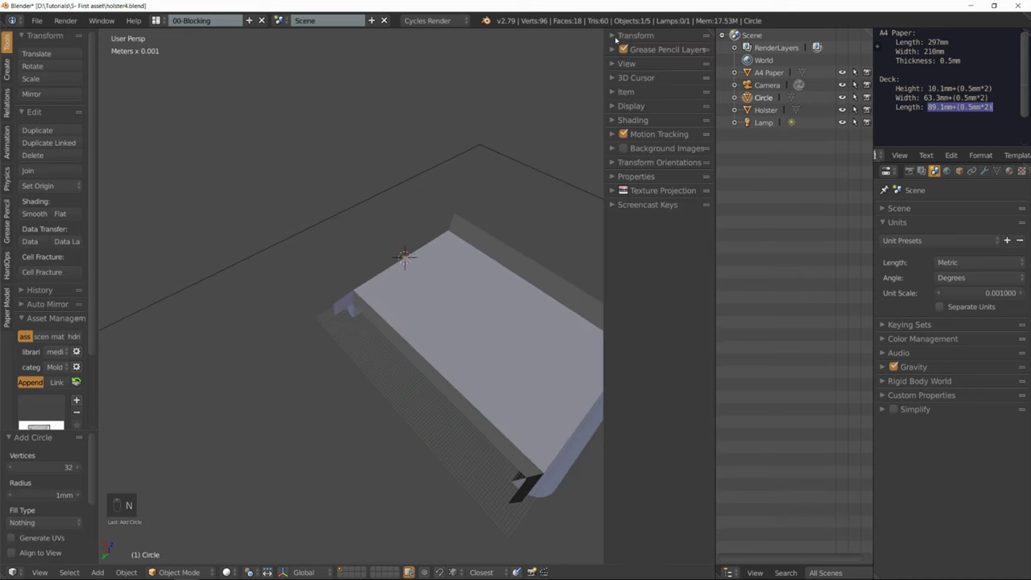
{"action": "left_click", "coordinate": [617, 35]}
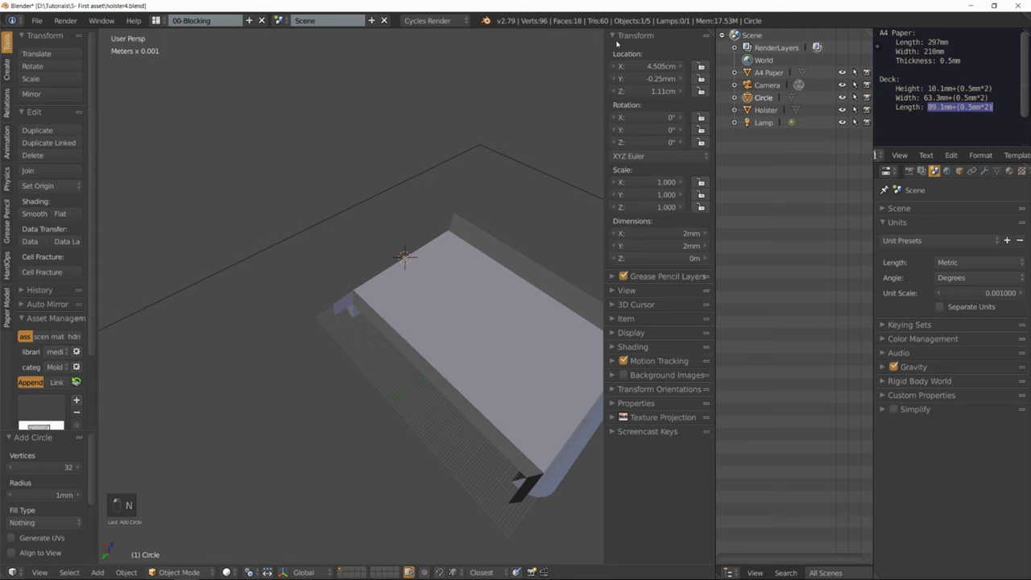
{"action": "left_click", "coordinate": [673, 234]}
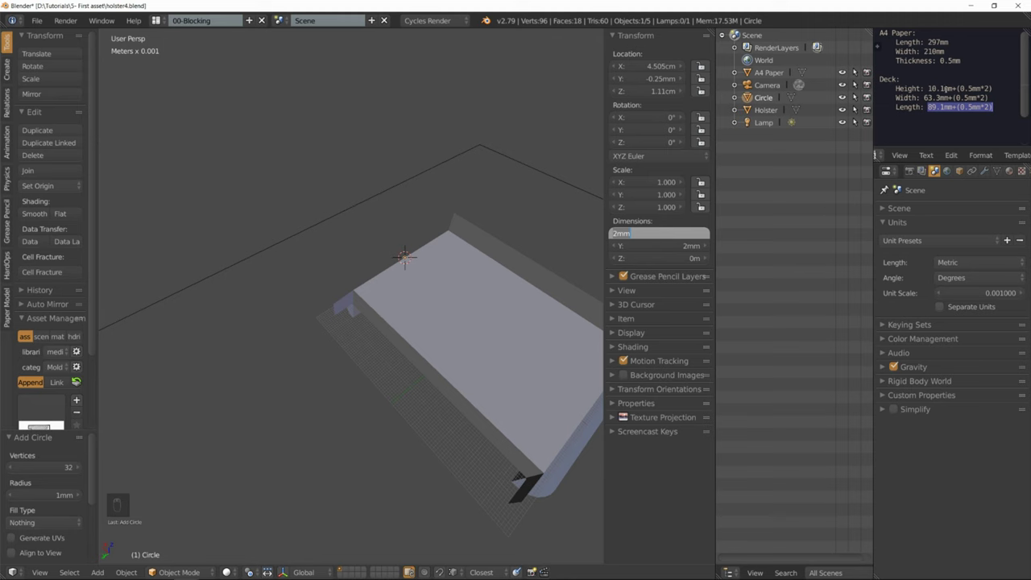
{"action": "key", "text": "Return"}
{"action": "key", "text": "Tab"}
{"action": "key", "text": "Tab"}
{"action": "key", "text": "KP_Decimal"}
{"action": "key", "text": "KP_5"}
{"action": "left_click", "coordinate": [681, 233]}
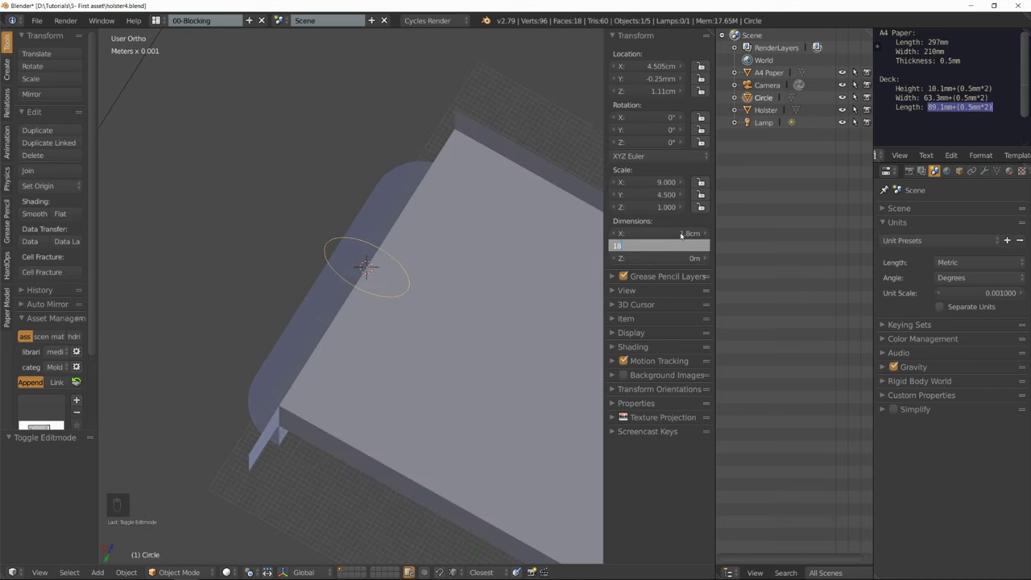
{"action": "key", "text": "Escape"}
{"action": "scroll", "coordinate": [496, 276], "scroll_direction": "down", "scroll_amount": 3}
{"action": "middle_click_drag", "start_coordinate": [518, 271], "coordinate": [408, 269]}
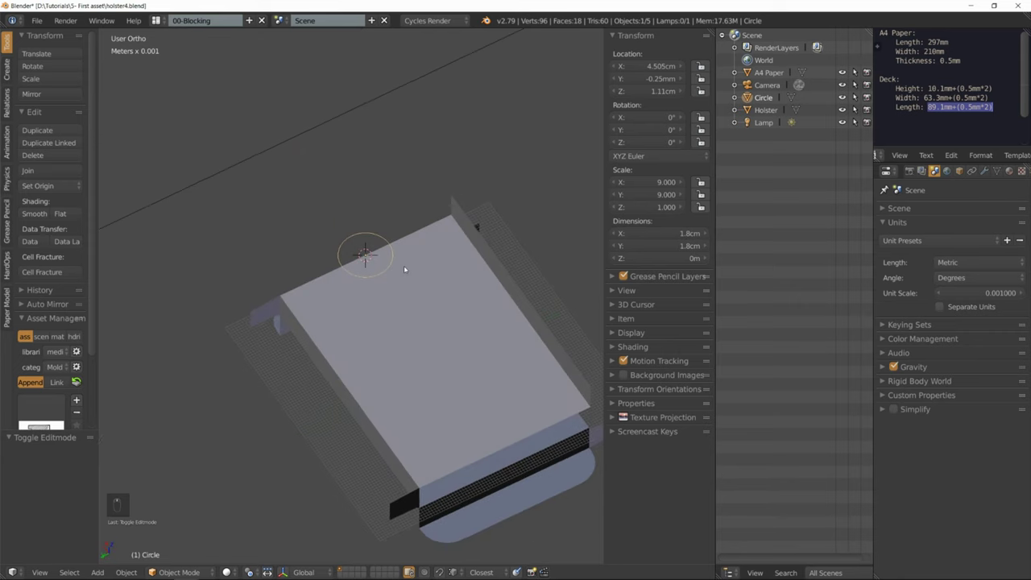
{"action": "key", "text": "KP_7"}
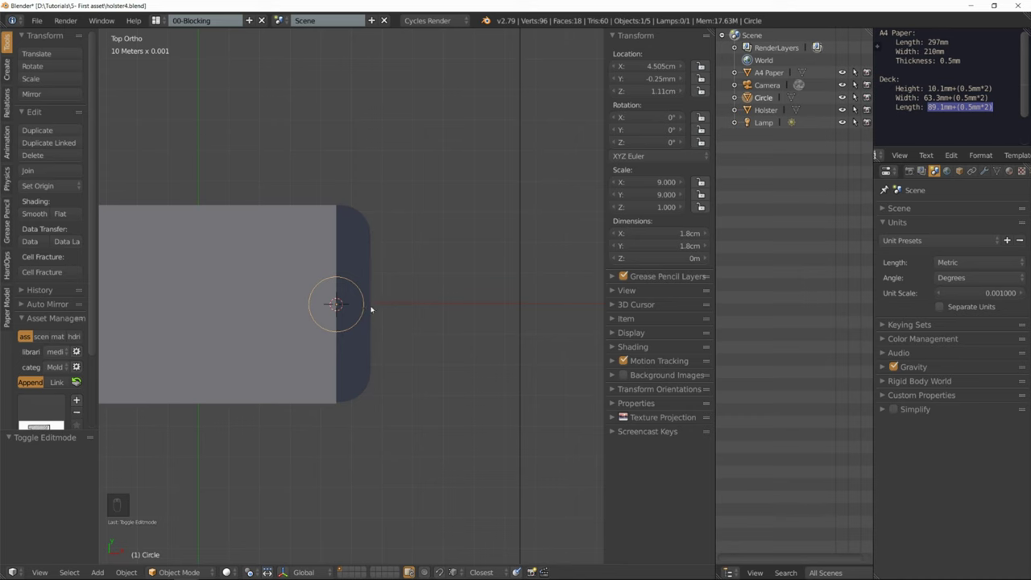
- Raise the circle 8.72 mm along Z, then select it and the Holster
{"action": "middle_click_drag", "start_coordinate": [322, 321], "coordinate": [459, 273]}
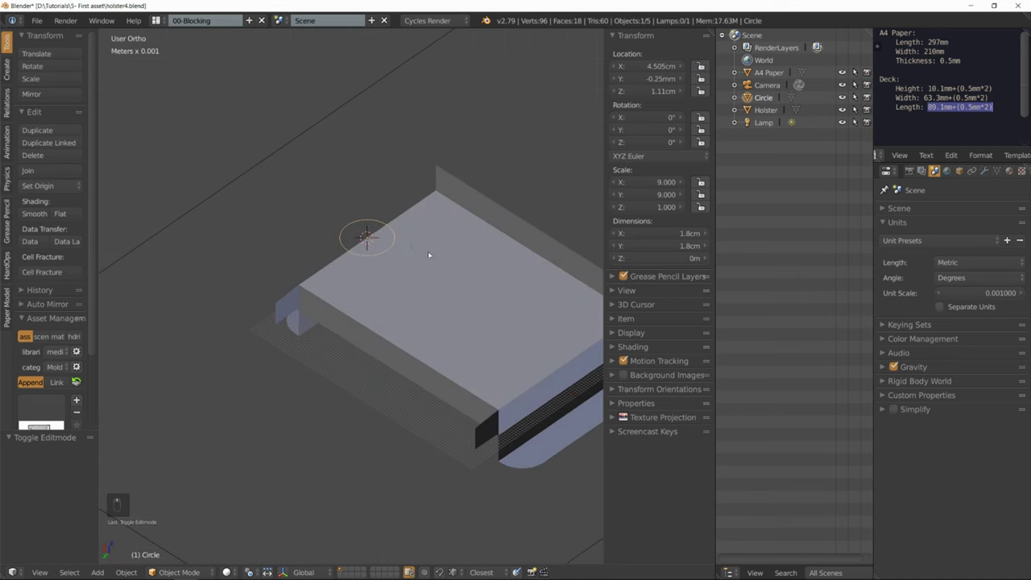
{"action": "key", "text": "g"}
{"action": "left_click", "coordinate": [448, 223]}
{"action": "middle_click_drag", "start_coordinate": [448, 223], "coordinate": [394, 208]}
{"action": "right_click", "coordinate": [393, 235]}
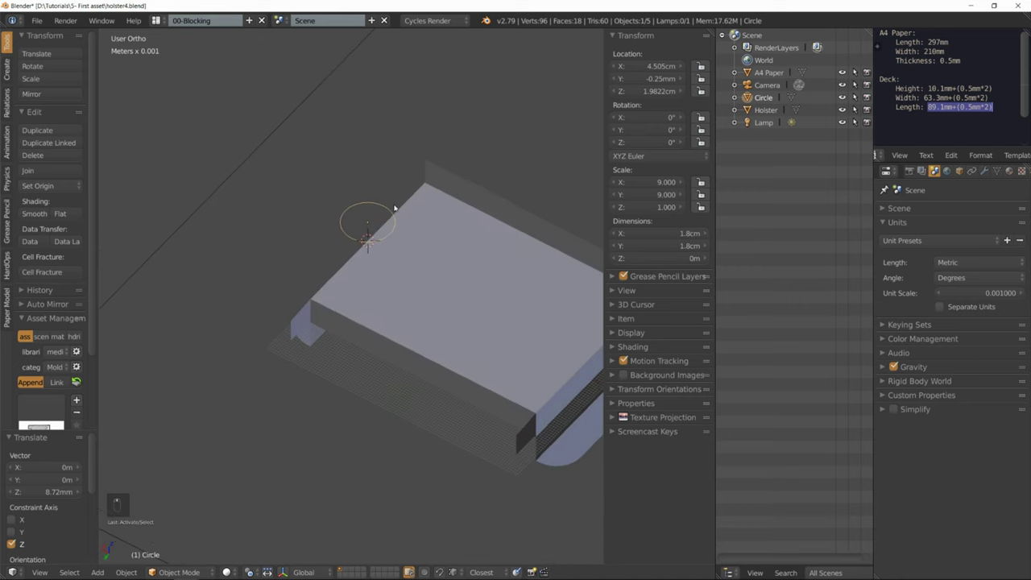
{"action": "right_click", "coordinate": [437, 299]}
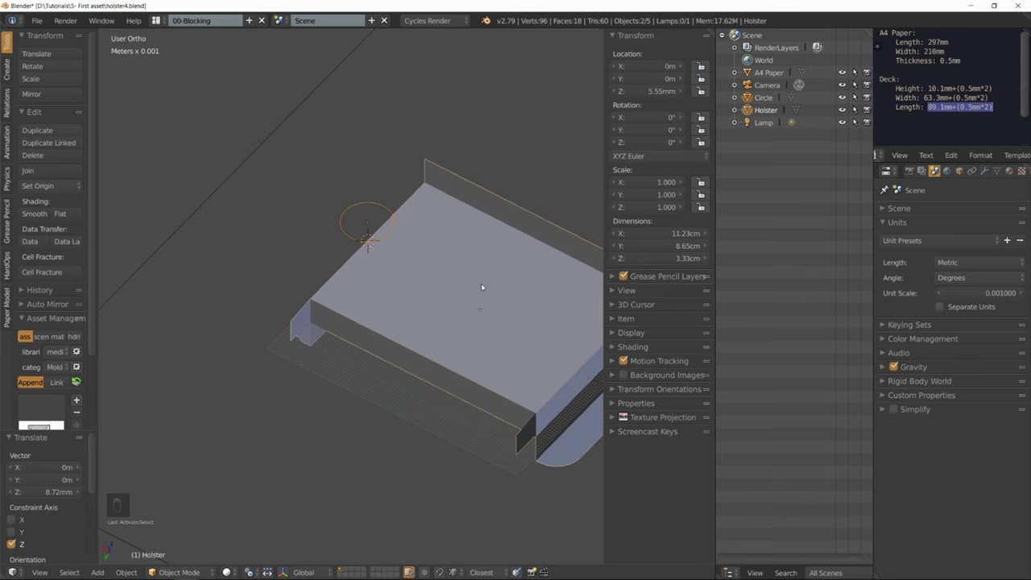
- In Edit Mode with face selection, select the holster's top face
{"action": "key", "text": "Tab"}
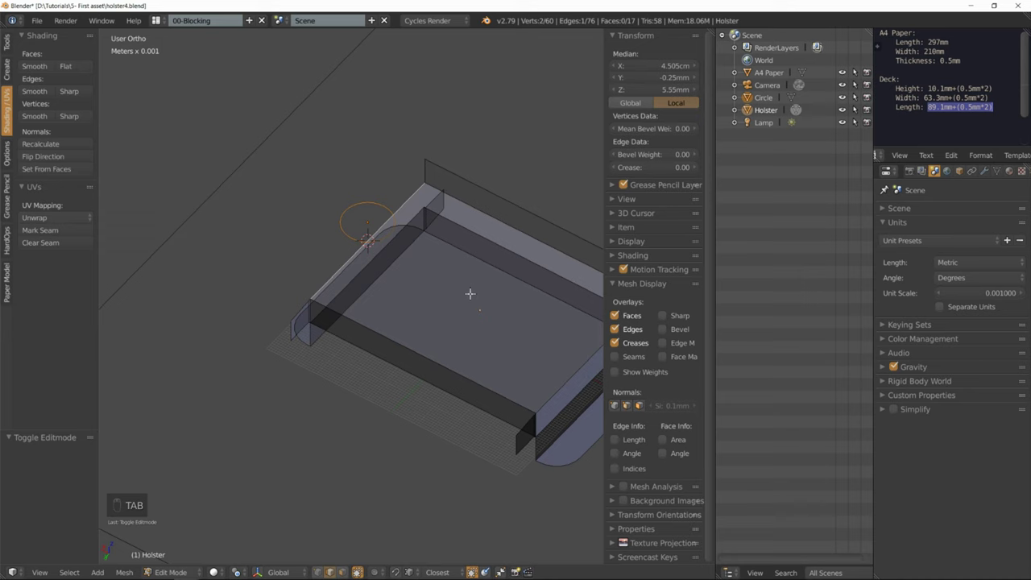
{"action": "middle_click_drag", "start_coordinate": [470, 294], "coordinate": [478, 274]}
{"action": "key", "text": "ctrl+Tab"}
{"action": "left_click", "coordinate": [453, 297]}
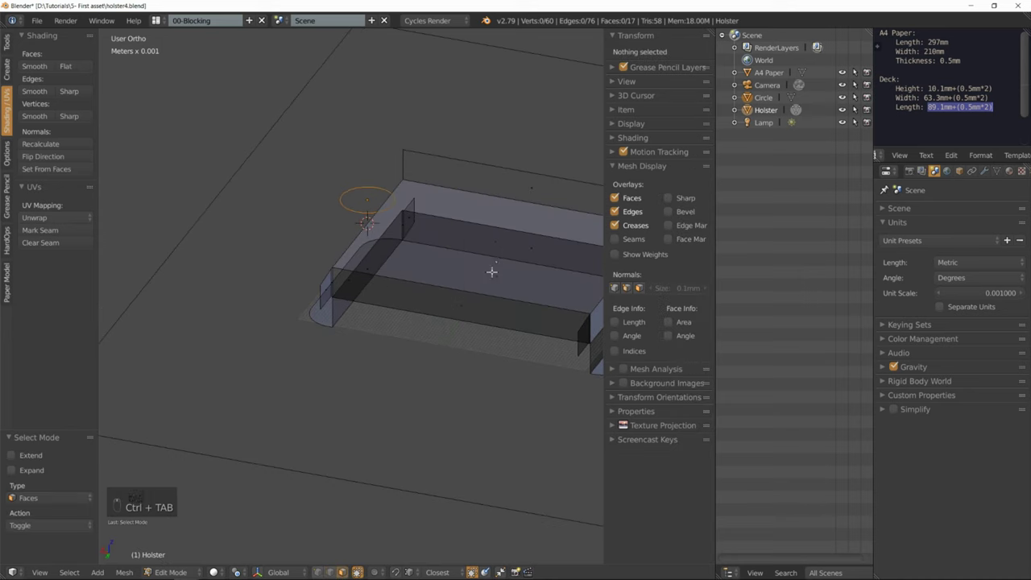
{"action": "right_click", "coordinate": [490, 246]}
{"action": "mouse_move", "coordinate": [530, 234]}
{"action": "middle_mouse_down"}
{"action": "mouse_move", "coordinate": [515, 230]}
{"action": "mouse_move", "coordinate": [571, 230]}
{"action": "mouse_move", "coordinate": [517, 235]}
{"action": "middle_mouse_up"}
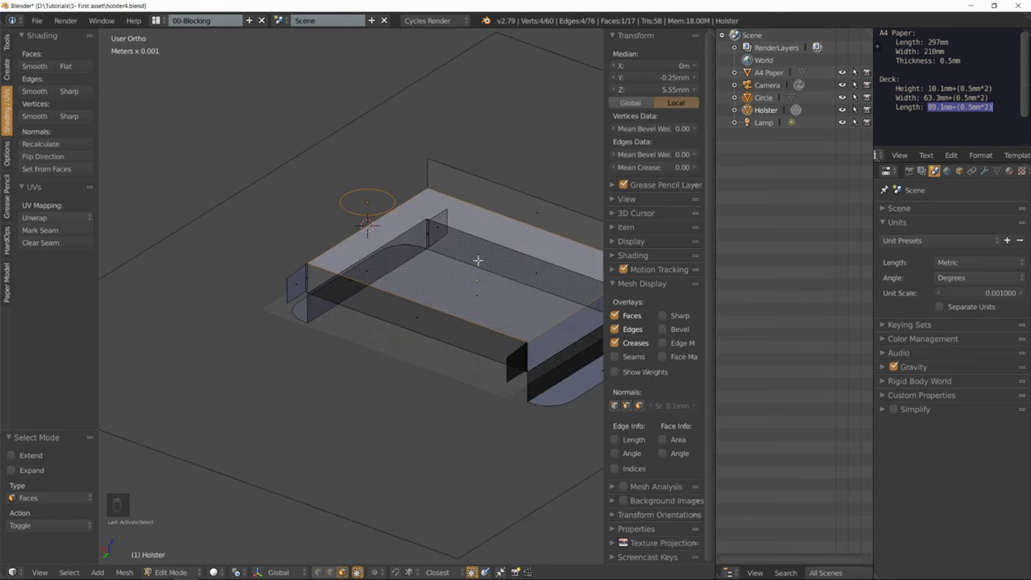
- Hide all other faces and view the top face and circle in Top Ortho
{"action": "key", "text": "shift+h"}
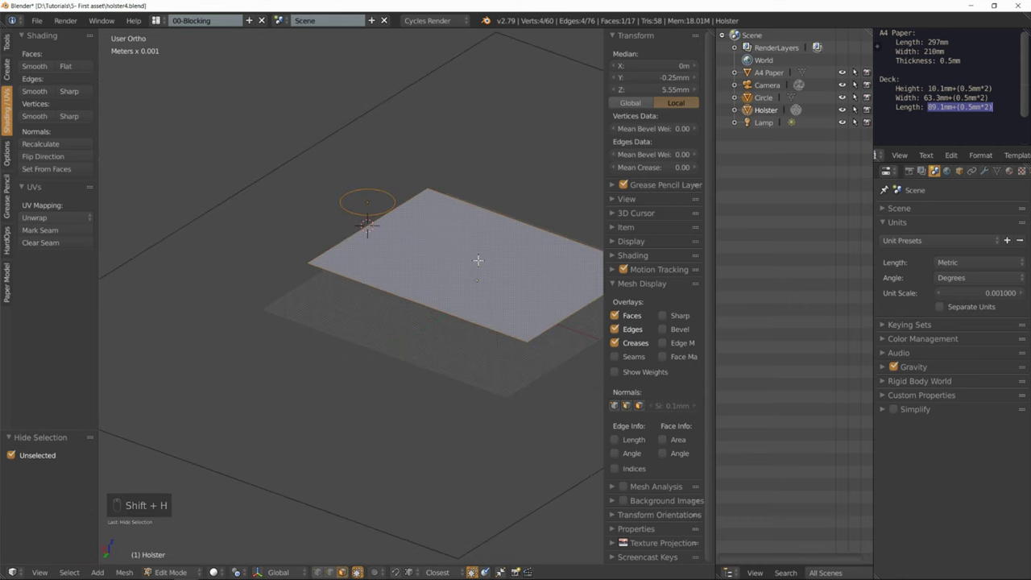
{"action": "key", "text": "KP_7"}
{"action": "key", "text": "KP_5"}
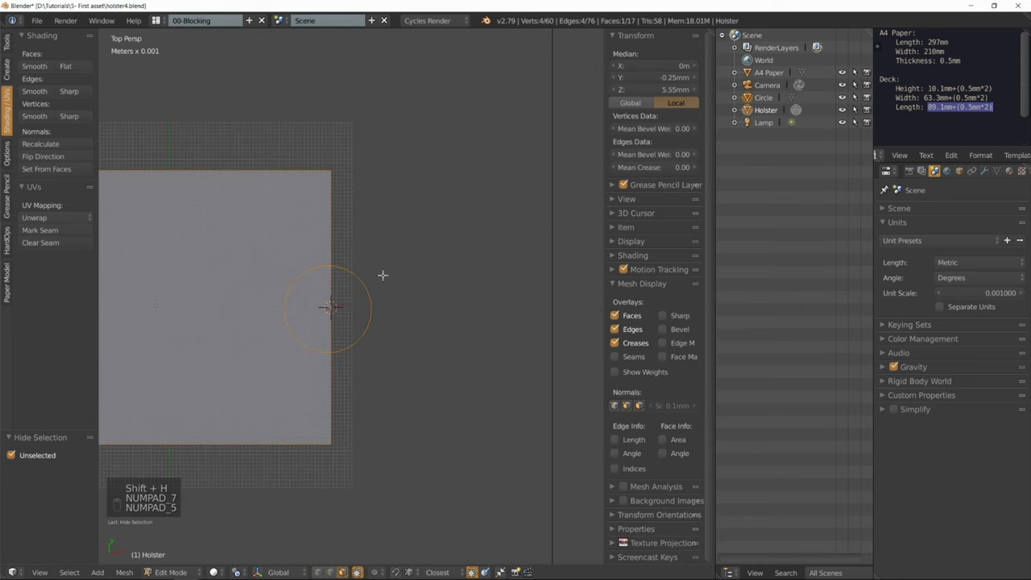
{"action": "middle_click_drag", "start_coordinate": [382, 276], "coordinate": [418, 164], "text": "shift"}
{"action": "key", "text": "KP_5"}
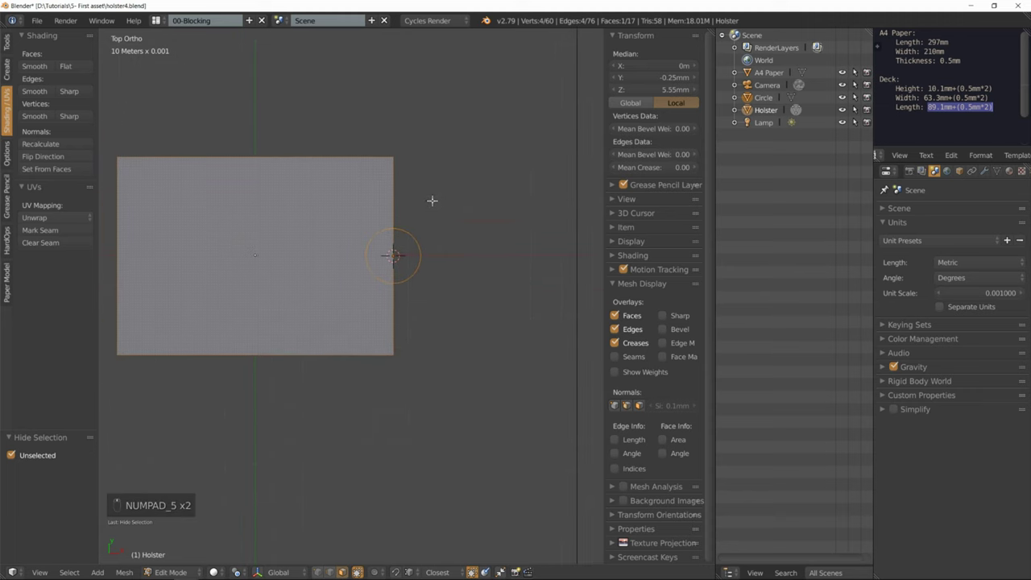
- Run Knife Project to cut the circle outline into the top face, then inspect it
{"action": "key", "text": "space"}
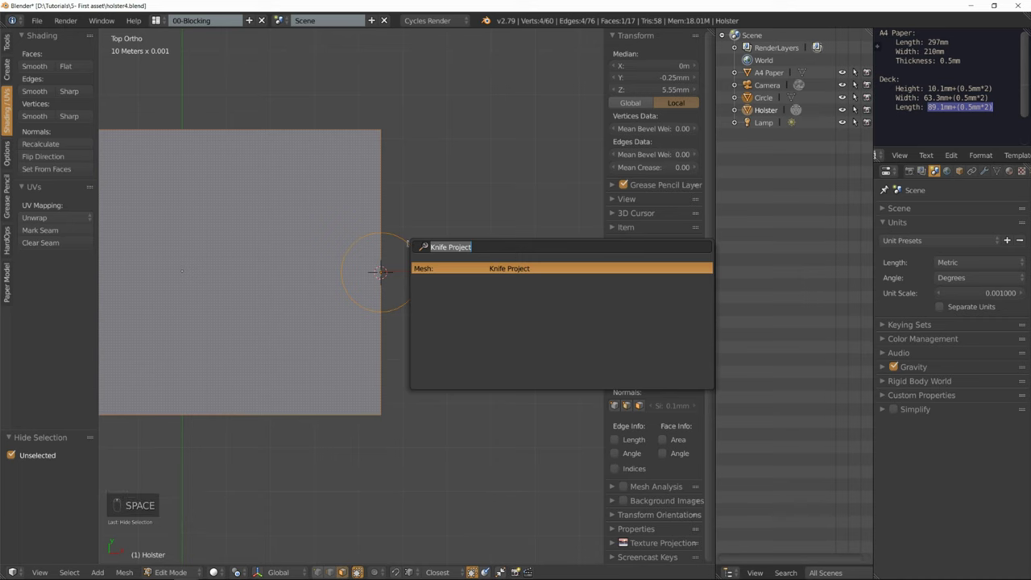
{"action": "type", "text": "knife"}
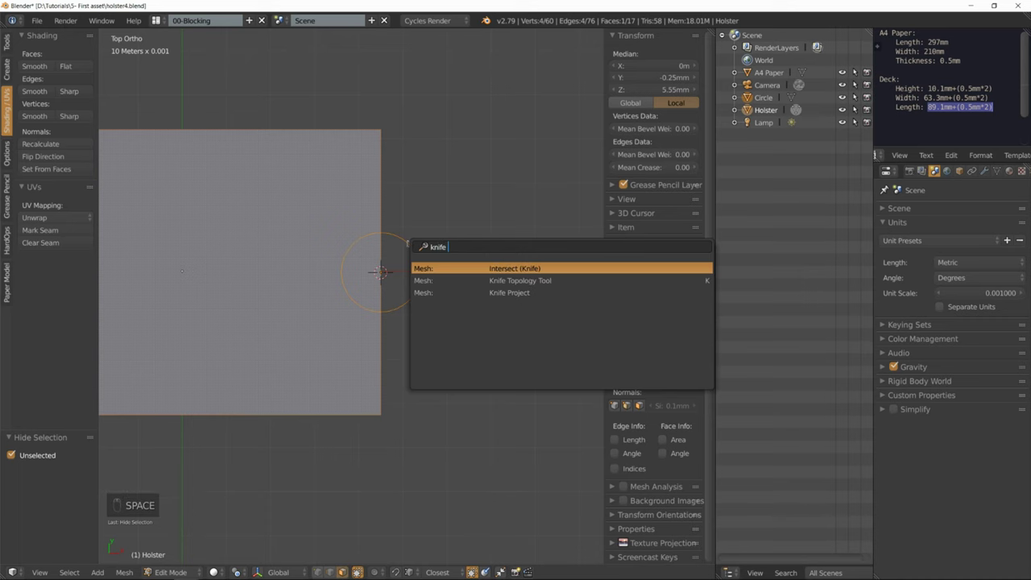
{"action": "type", "text": " proj"}
{"action": "key", "text": "Return"}
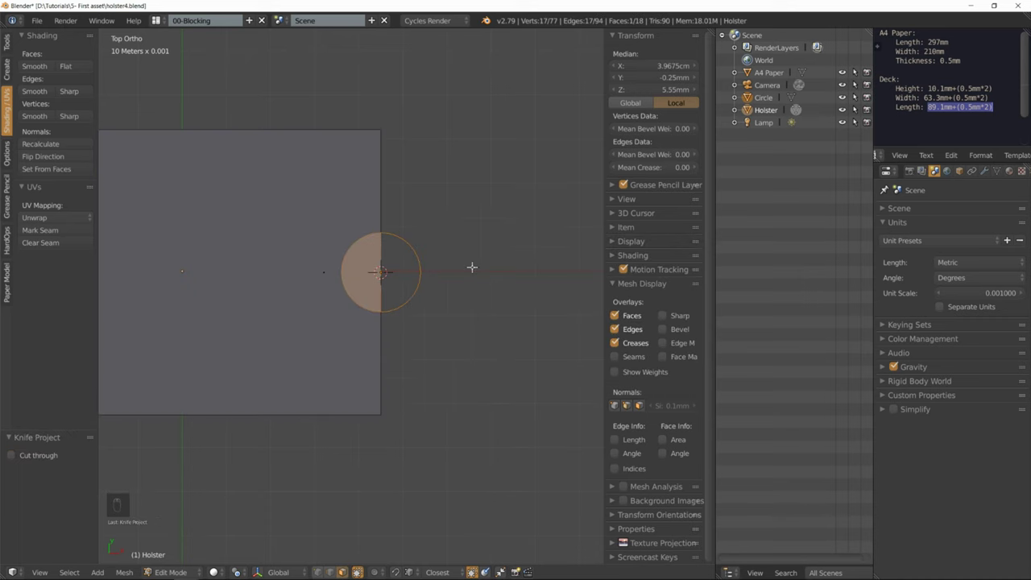
{"action": "middle_click_drag", "start_coordinate": [357, 313], "coordinate": [402, 149]}
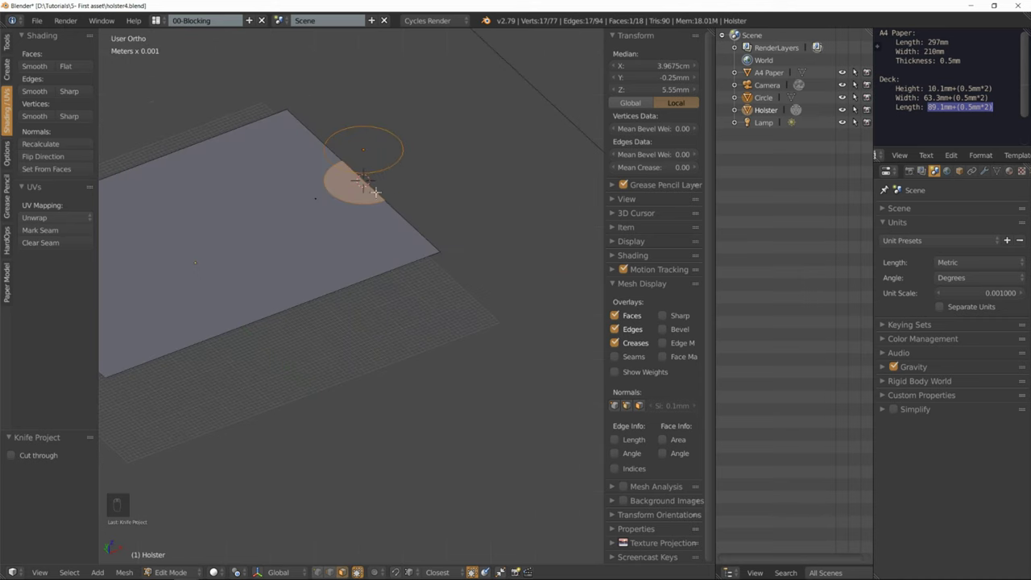
{"action": "middle_click_drag", "start_coordinate": [378, 181], "coordinate": [392, 236], "text": "shift"}
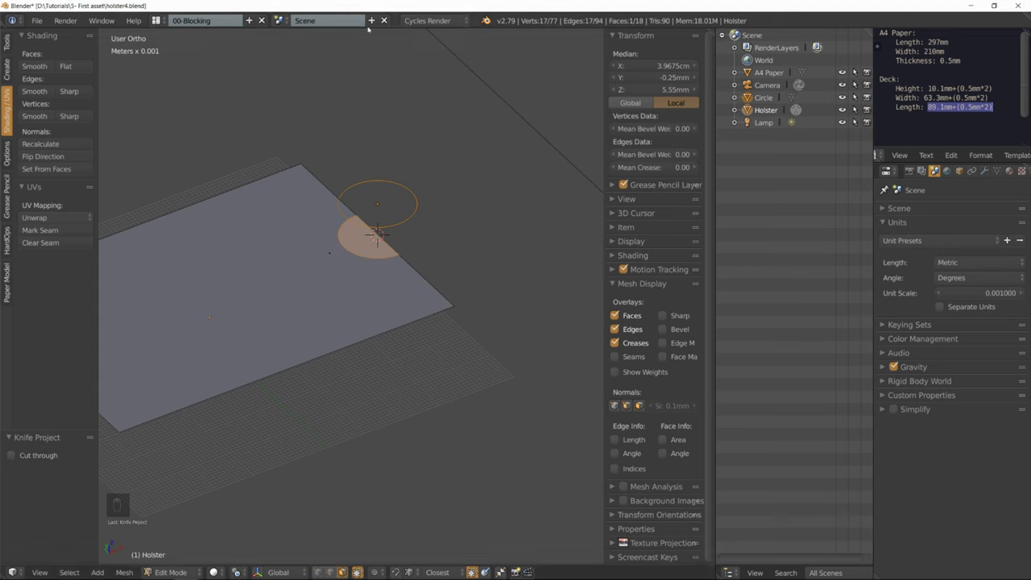
- Delete the half-disc faces, unhide all geometry and deselect everything
{"action": "right_click", "coordinate": [366, 235]}
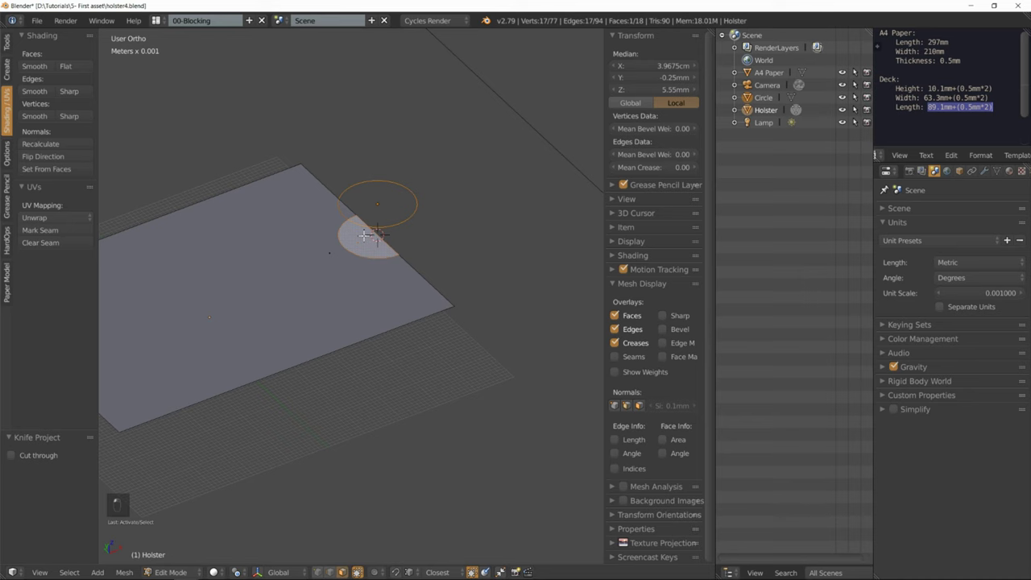
{"action": "key", "text": "x"}
{"action": "left_click", "coordinate": [366, 234]}
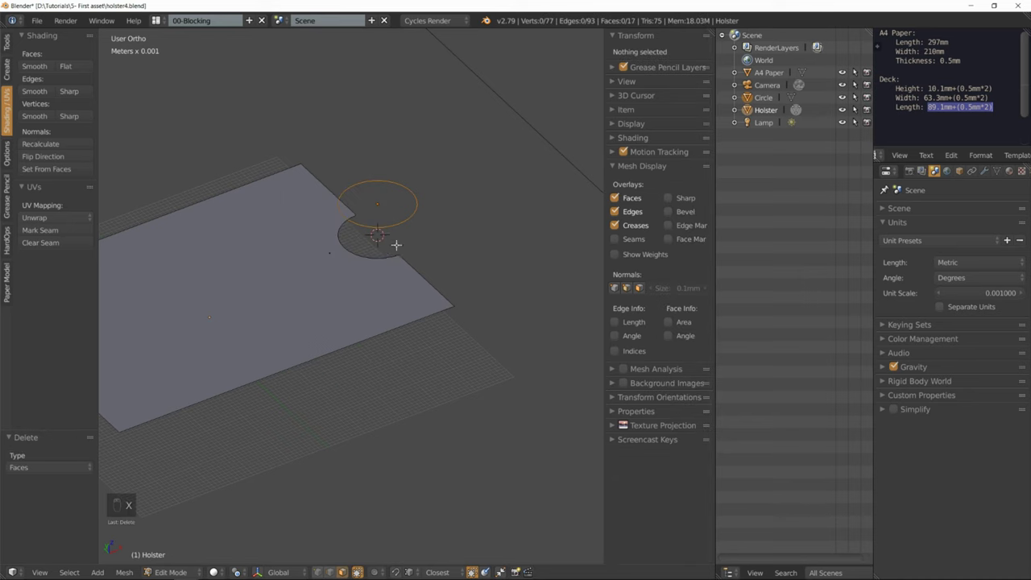
{"action": "middle_click_drag", "start_coordinate": [367, 231], "coordinate": [402, 233]}
{"action": "key", "text": "alt+h"}
{"action": "key", "text": "a"}
{"action": "key", "text": "KP_5"}
{"action": "scroll", "coordinate": [426, 246], "scroll_direction": "down", "scroll_amount": 5}
- In Object Mode, delete the Circle cutter object
{"action": "key", "text": "Tab"}
{"action": "right_click", "coordinate": [393, 216]}
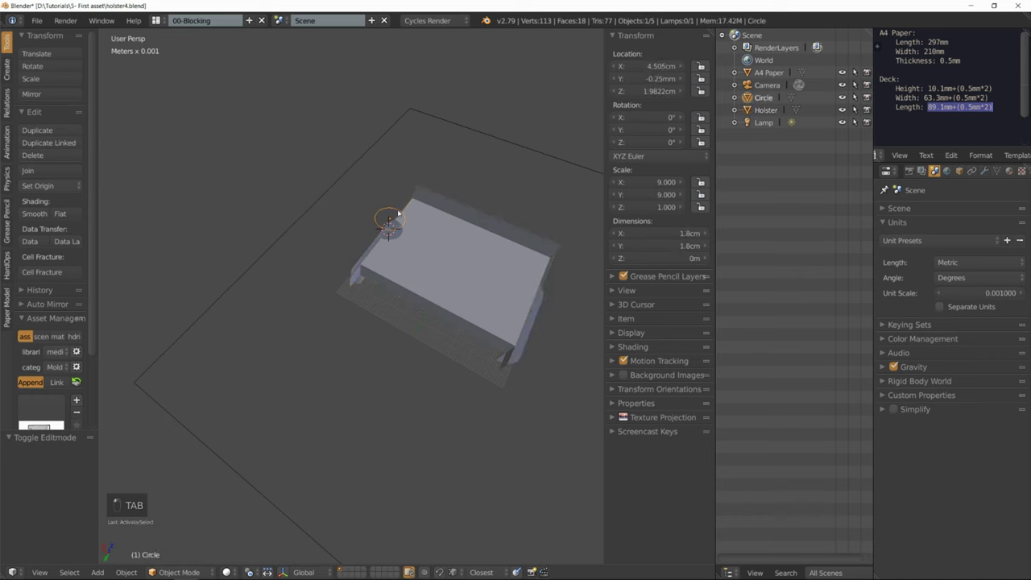
{"action": "key", "text": "x"}
{"action": "left_click", "coordinate": [432, 239]}
{"action": "middle_click_drag", "start_coordinate": [456, 239], "coordinate": [397, 287]}
{"action": "scroll", "coordinate": [384, 319], "scroll_direction": "up", "scroll_amount": 2}
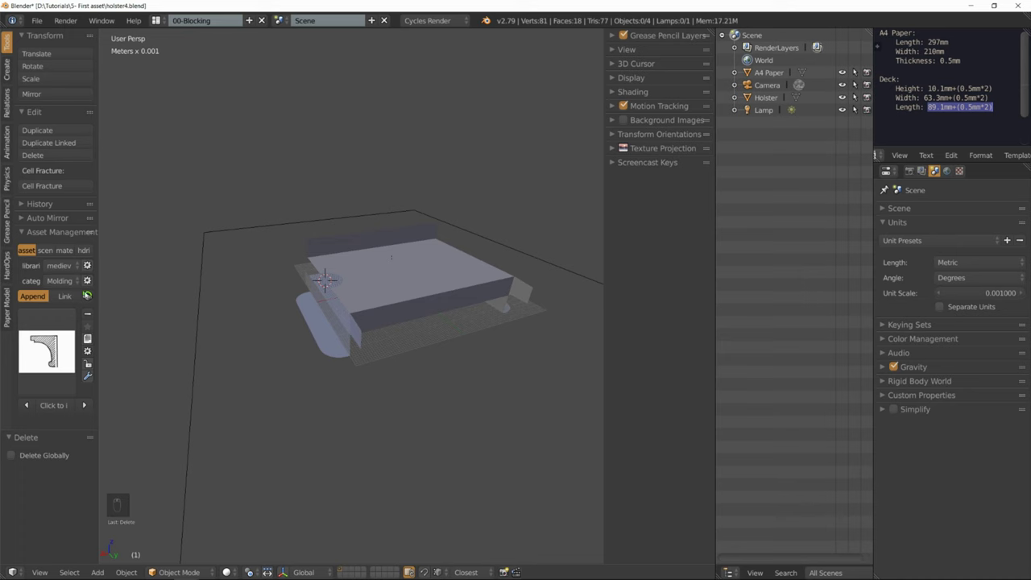
- Select the Holster and Unfold it from the Paper Model tool shelf
{"action": "key", "text": "t"}
{"action": "key", "text": "n"}
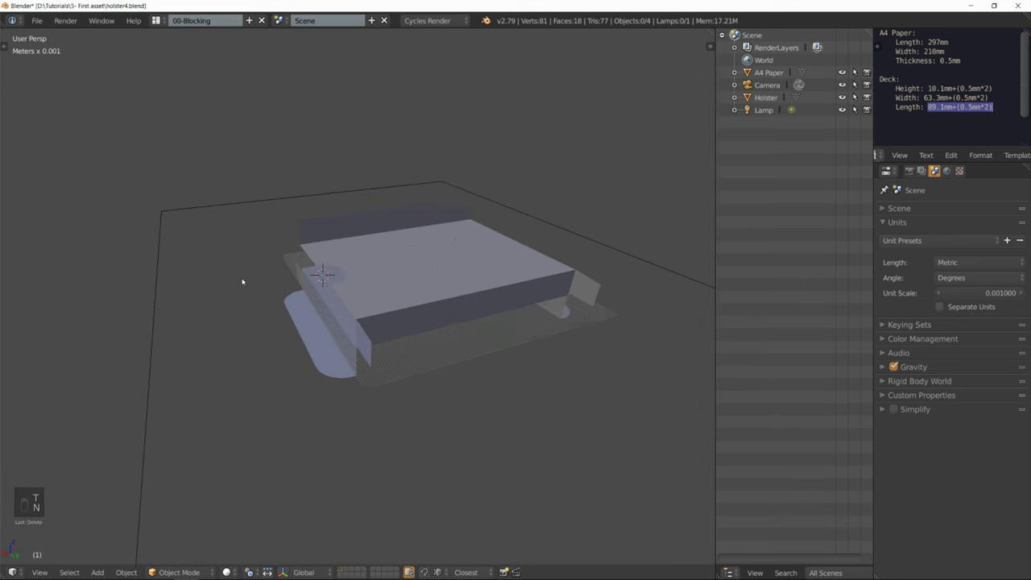
{"action": "key", "text": "t"}
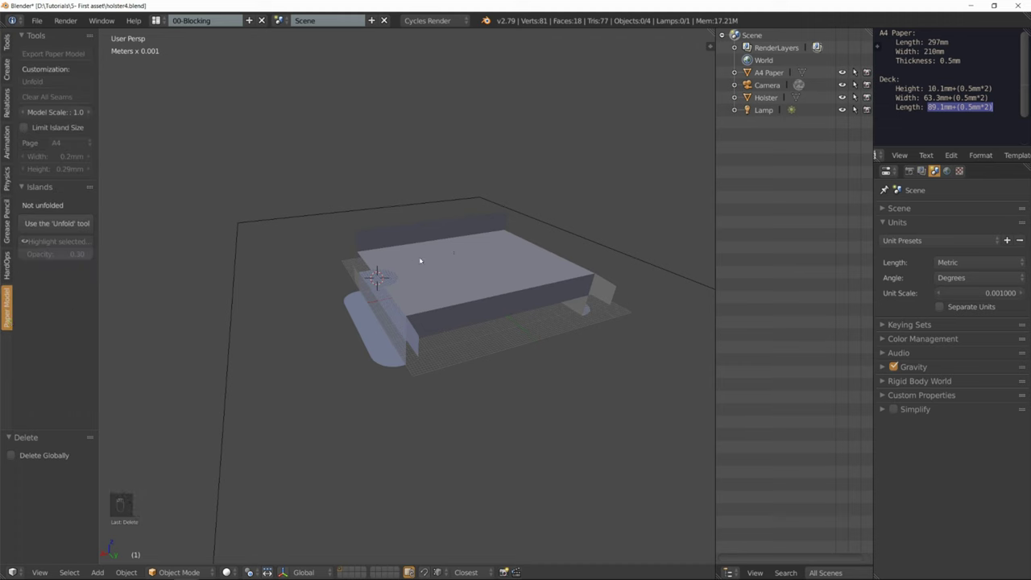
{"action": "right_click", "coordinate": [444, 281]}
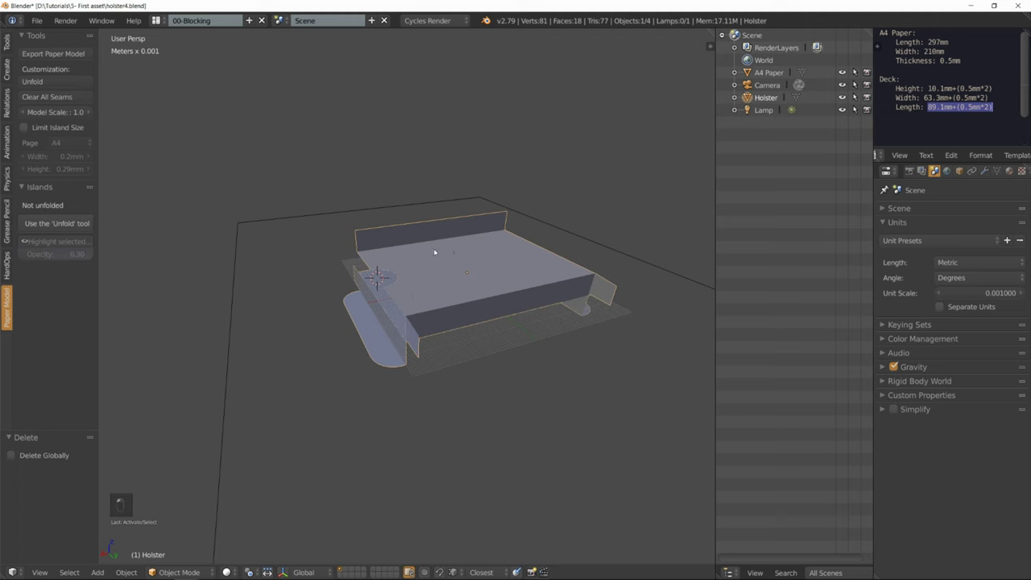
{"action": "left_click", "coordinate": [65, 82]}
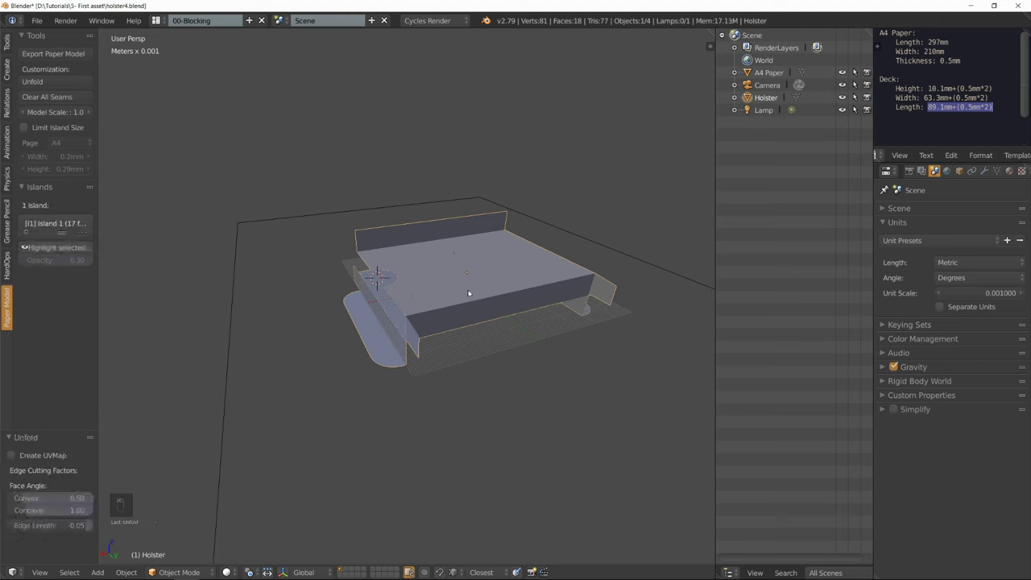
{"action": "mouse_move", "coordinate": [515, 248]}
{"action": "middle_mouse_down"}
{"action": "mouse_move", "coordinate": [476, 233]}
{"action": "mouse_move", "coordinate": [508, 247]}
{"action": "middle_mouse_up"}
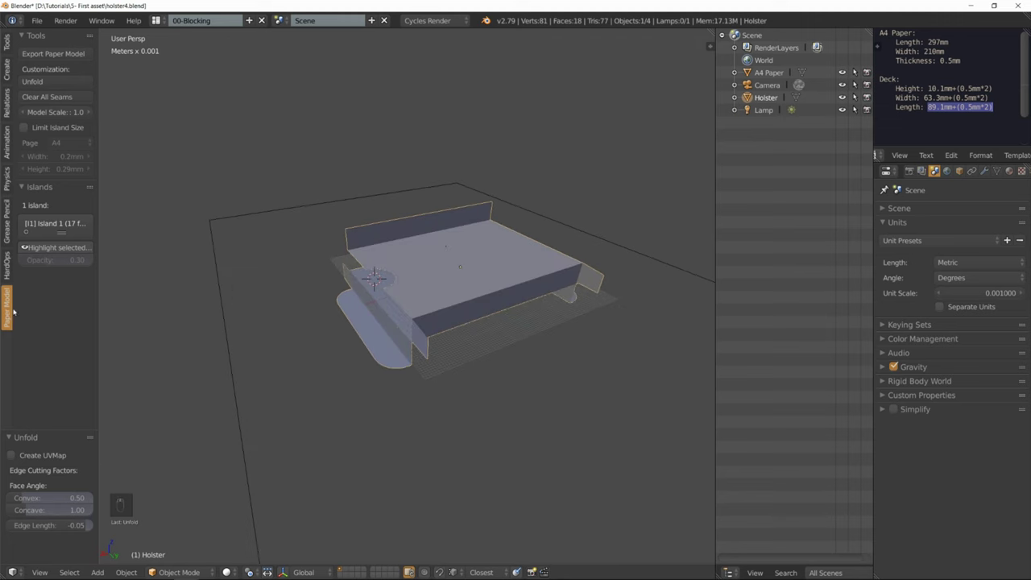
- In Add-ons preferences, toggle Export Paper Model off and on, then Save User Settings
{"action": "left_click", "coordinate": [36, 20]}
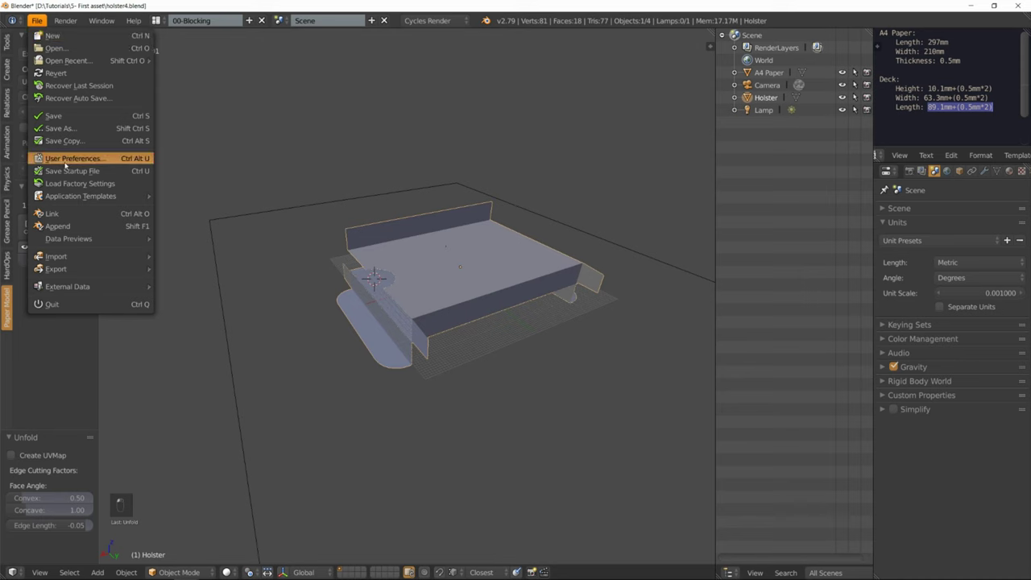
{"action": "left_click", "coordinate": [70, 159]}
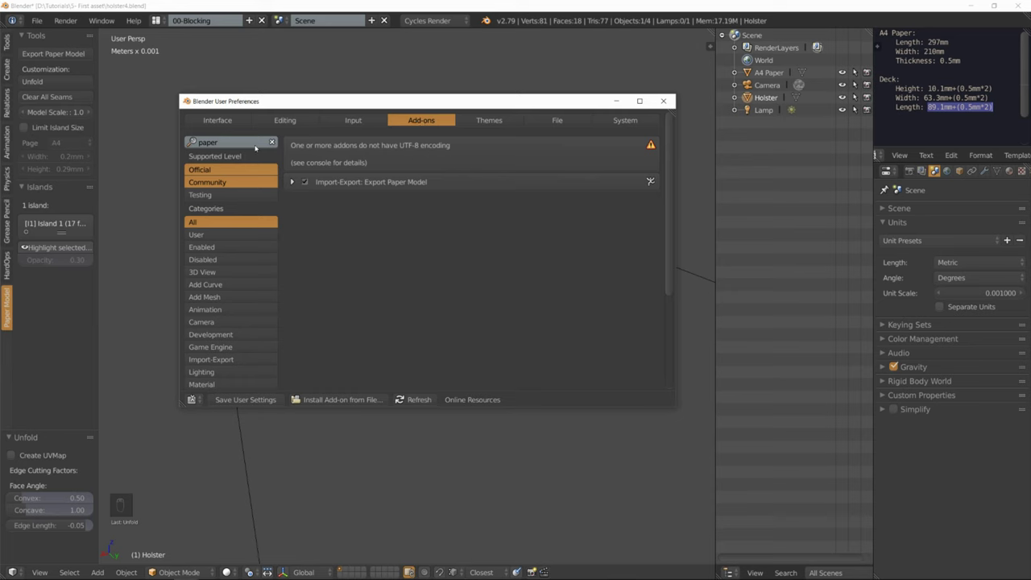
{"action": "left_click", "coordinate": [243, 140]}
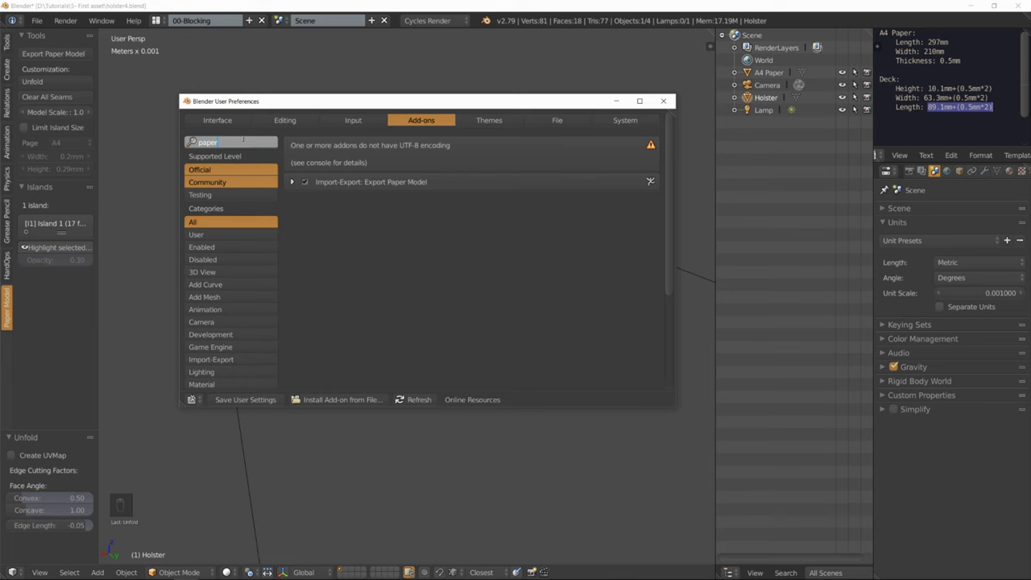
{"action": "left_click", "coordinate": [305, 182]}
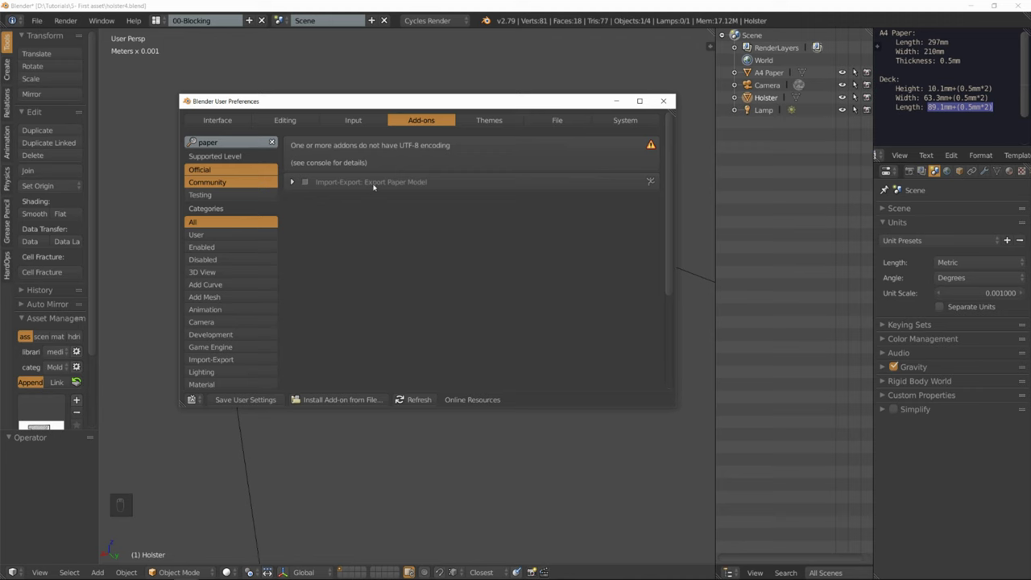
{"action": "left_click", "coordinate": [305, 182]}
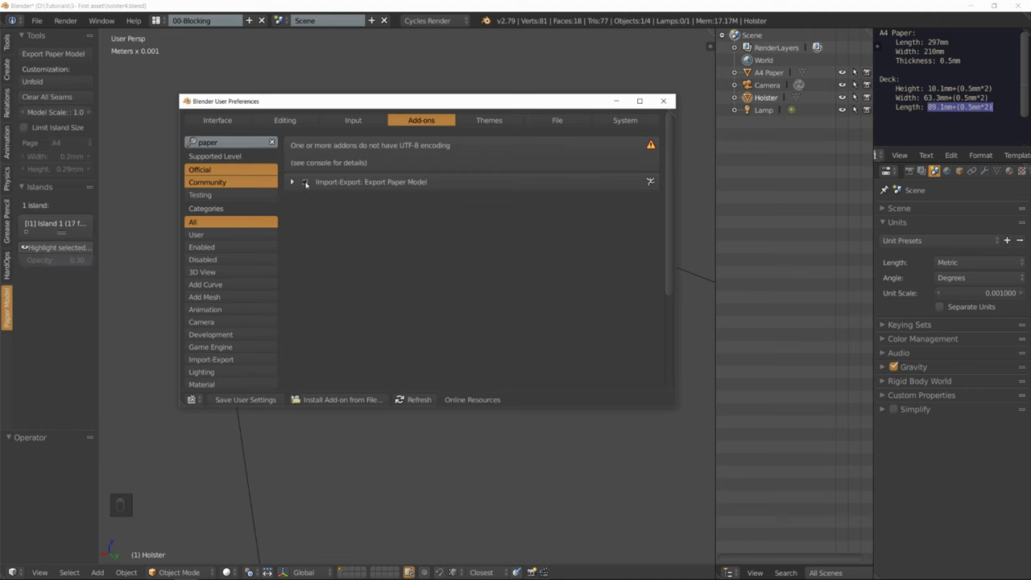
{"action": "left_click", "coordinate": [246, 400]}
{"action": "left_click", "coordinate": [663, 101]}
- Unfold the holster again into its flat paper net
{"action": "scroll", "coordinate": [442, 257], "scroll_direction": "up", "scroll_amount": 2}
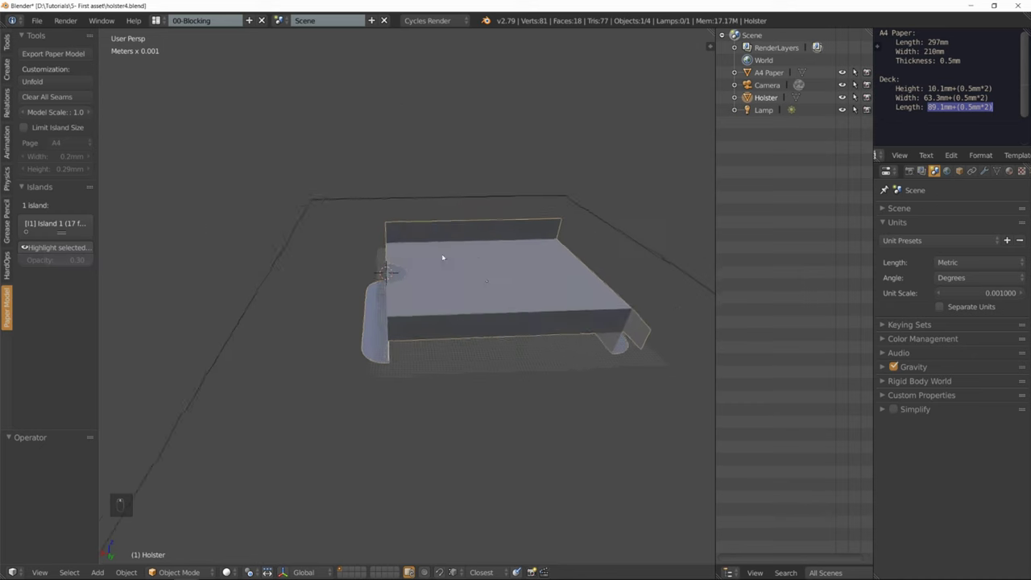
{"action": "mouse_move", "coordinate": [442, 258]}
{"action": "middle_mouse_down"}
{"action": "mouse_move", "coordinate": [489, 279]}
{"action": "mouse_move", "coordinate": [435, 260]}
{"action": "middle_mouse_up"}
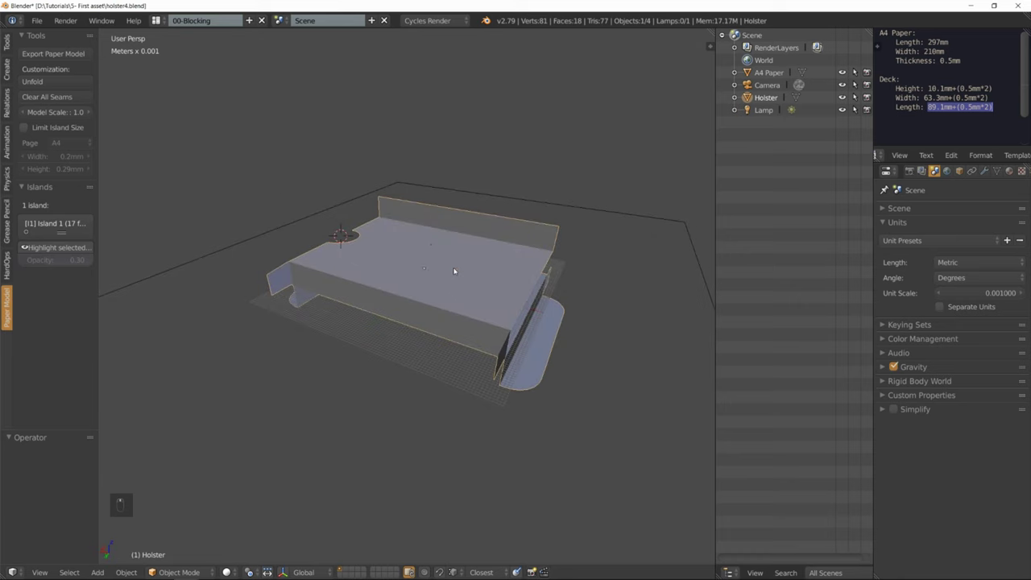
{"action": "left_click", "coordinate": [63, 81]}
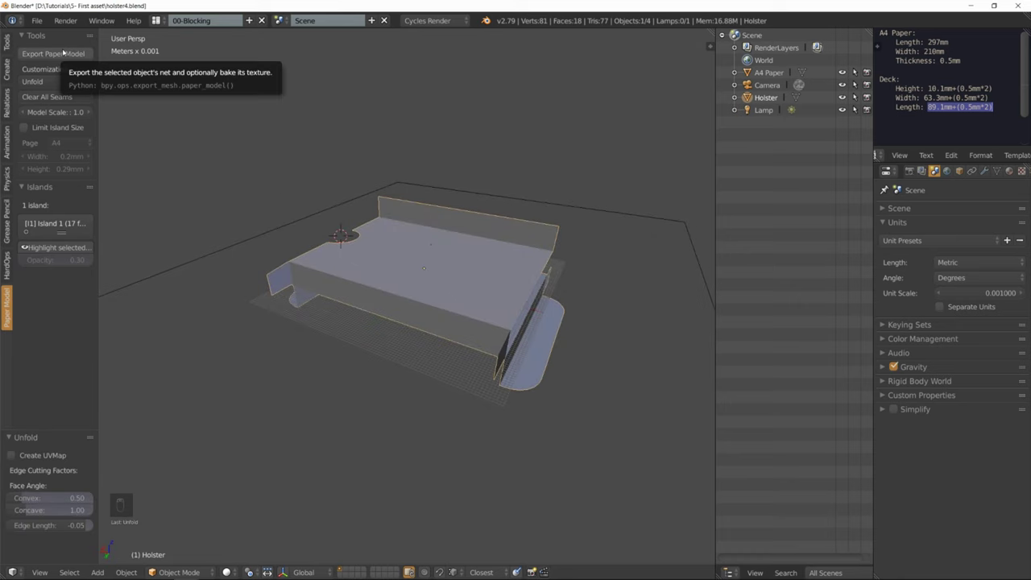
- Export the net as an A4 PDF paper model, renamed Holster1, into the Patrons folder
{"action": "left_click", "coordinate": [64, 53]}
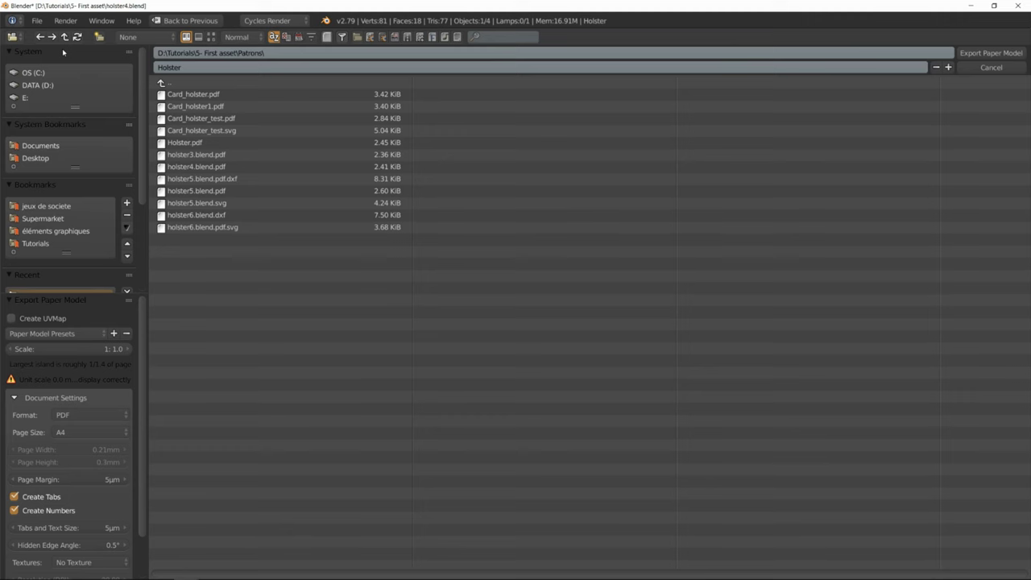
{"action": "left_click", "coordinate": [234, 71]}
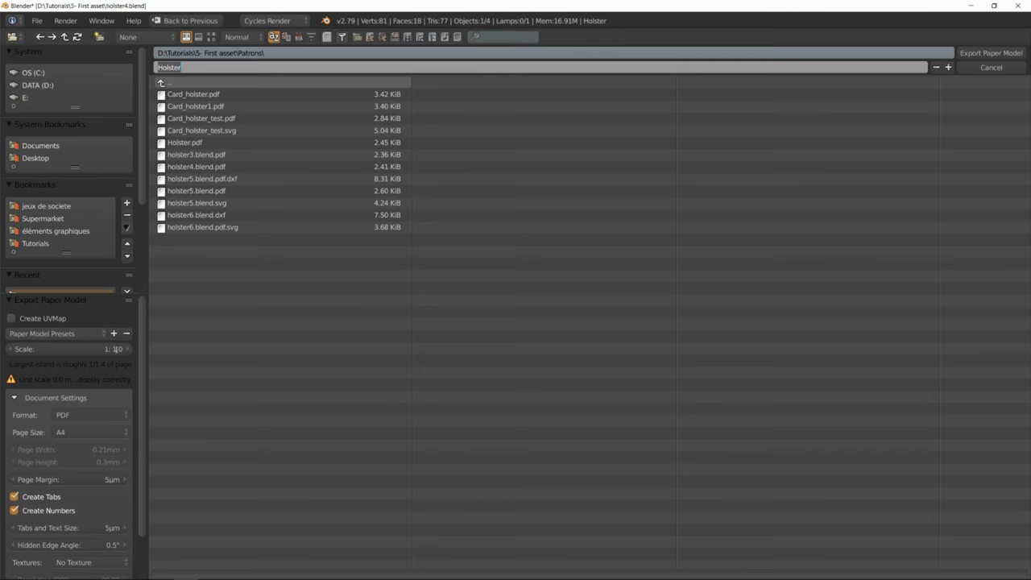
{"action": "left_click", "coordinate": [98, 412]}
{"action": "left_click", "coordinate": [97, 412]}
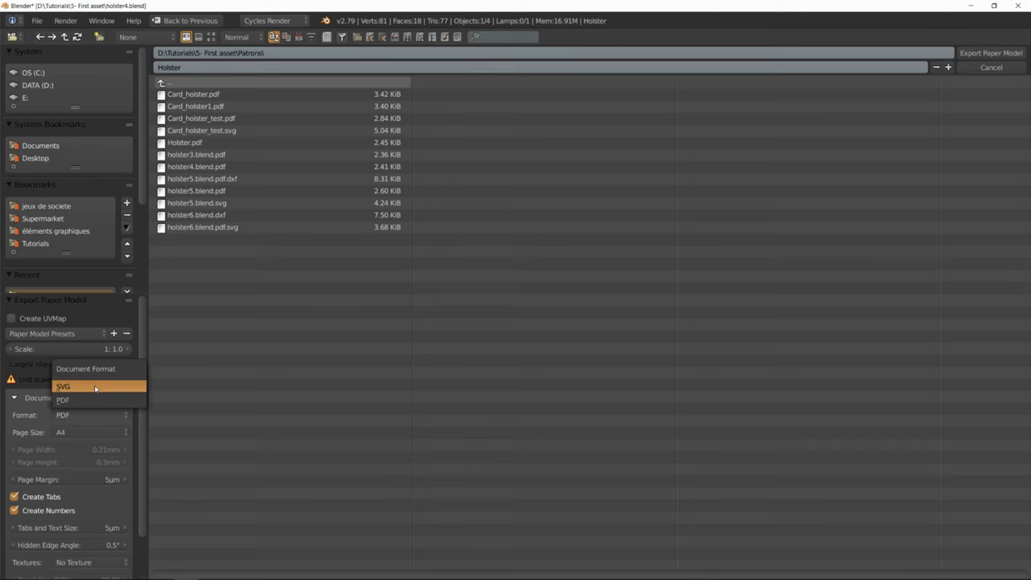
{"action": "left_click", "coordinate": [93, 400]}
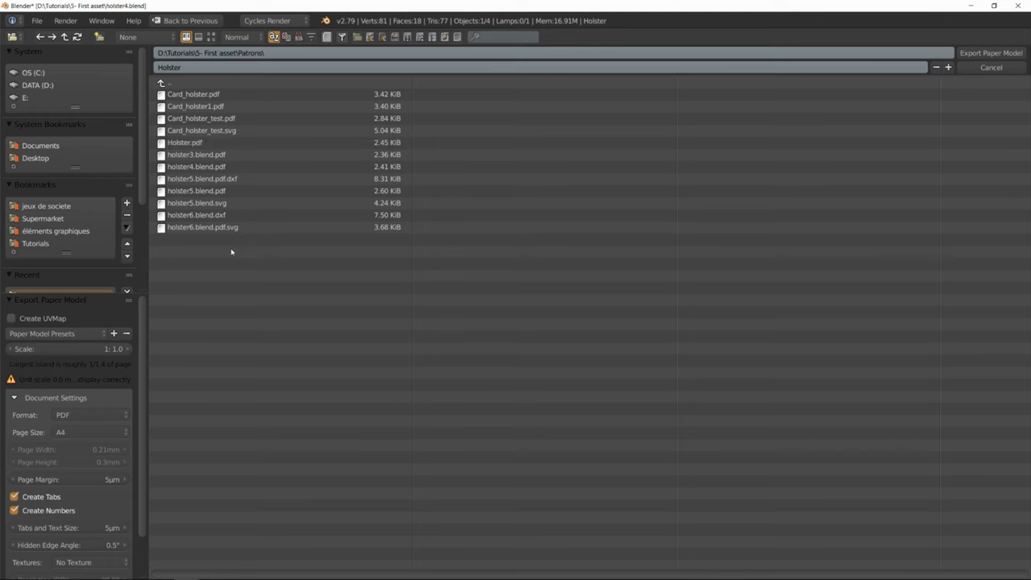
{"action": "left_click", "coordinate": [948, 68]}
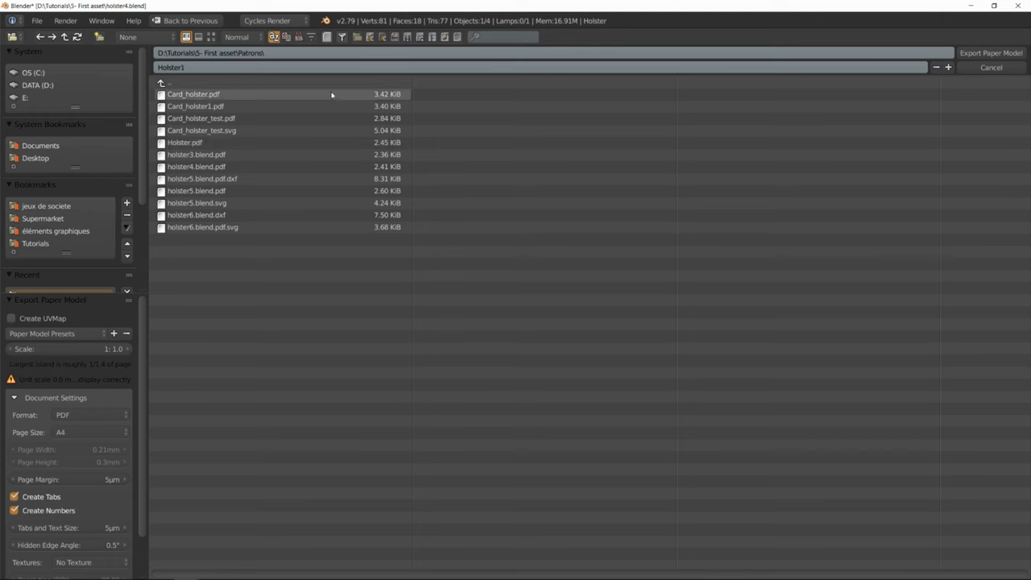
{"action": "left_click", "coordinate": [990, 53]}
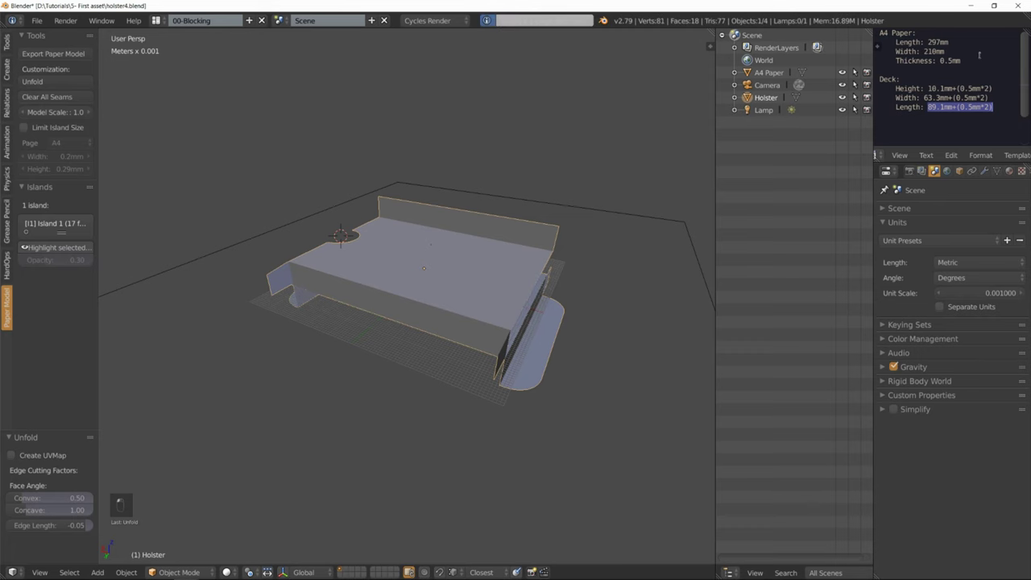